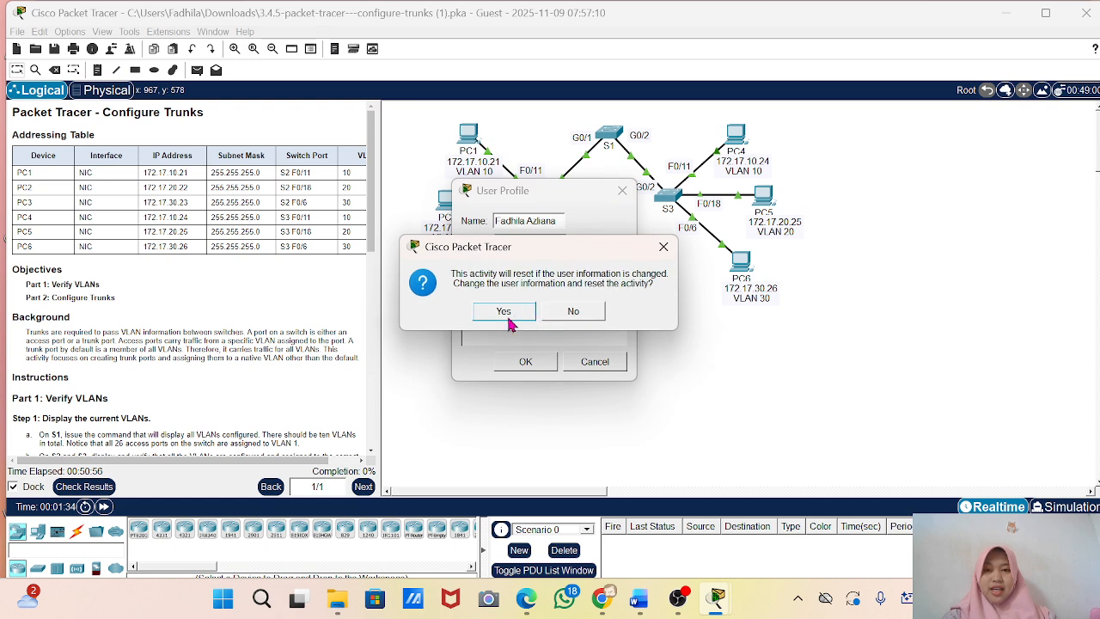
# Confirm the user profile change so that the Configure Trunks activity resets.
pyautogui.click(509, 313)
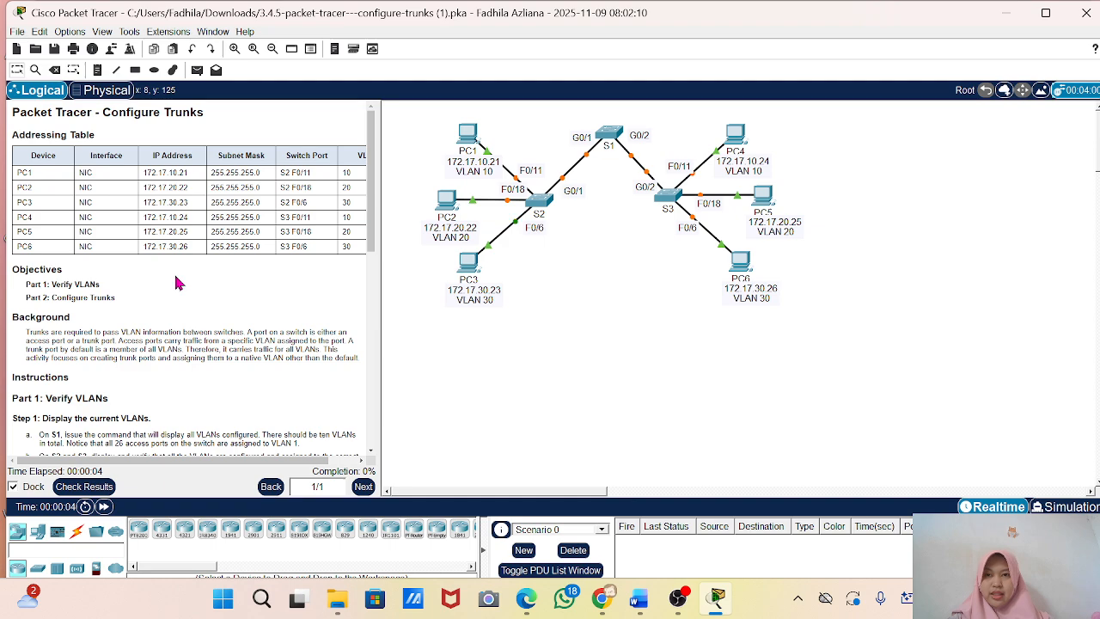
pyautogui.scroll(3, 123, 316)
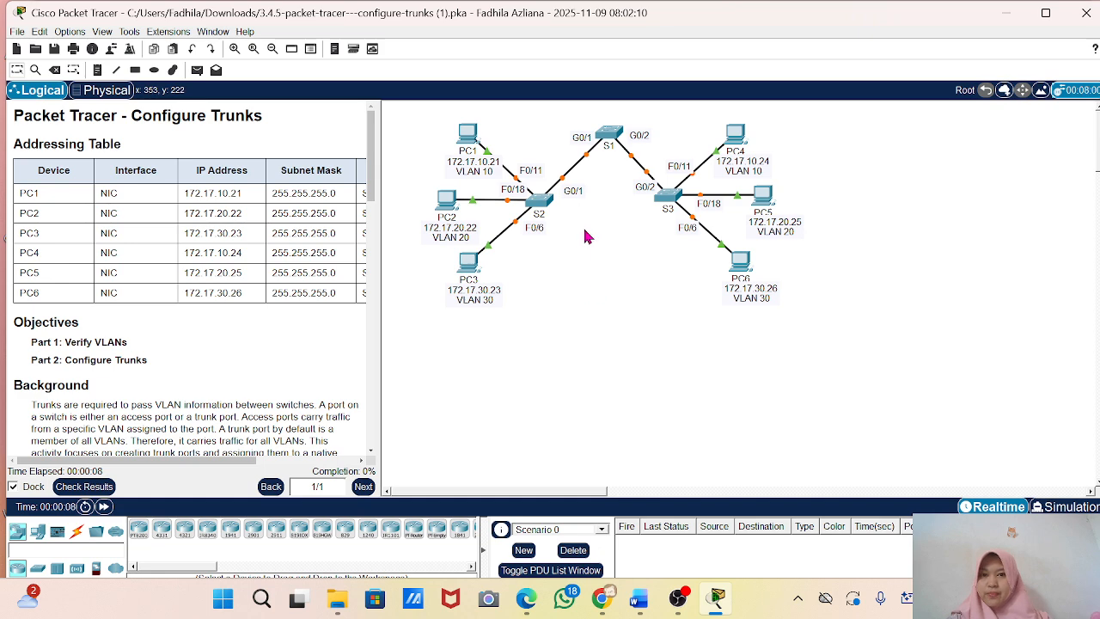
pyautogui.scroll(-3, 177, 312)
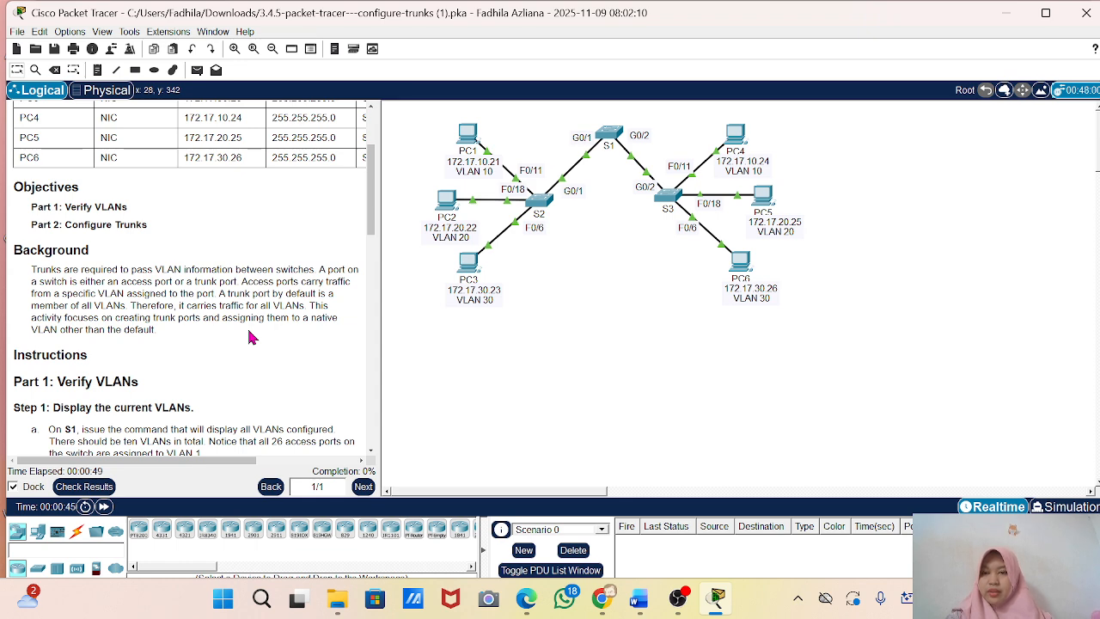
# Open switch S1's command line beside the instructions and enter privileged EXEC mode.
pyautogui.click(613, 135)
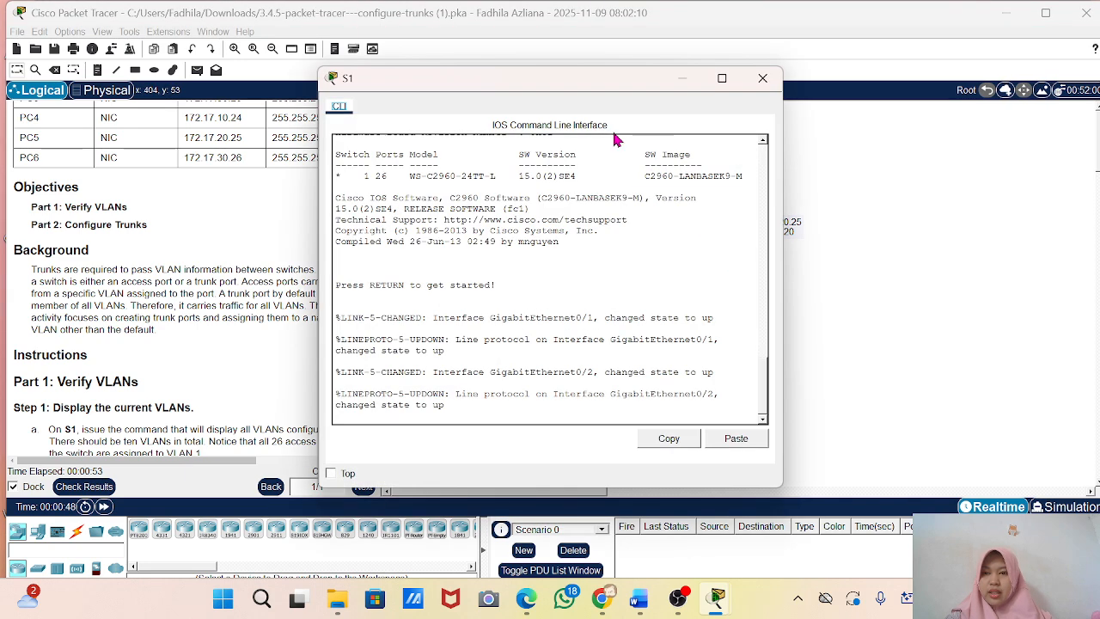
pyautogui.scroll(-5, 66, 353)
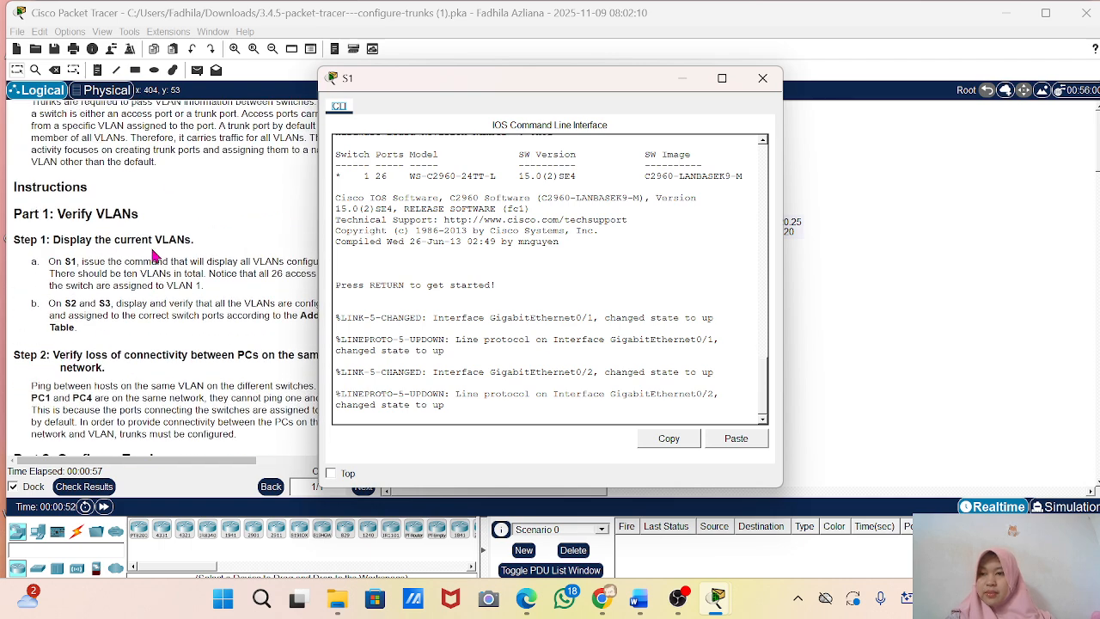
pyautogui.moveTo(411, 87); pyautogui.dragTo(515, 88)
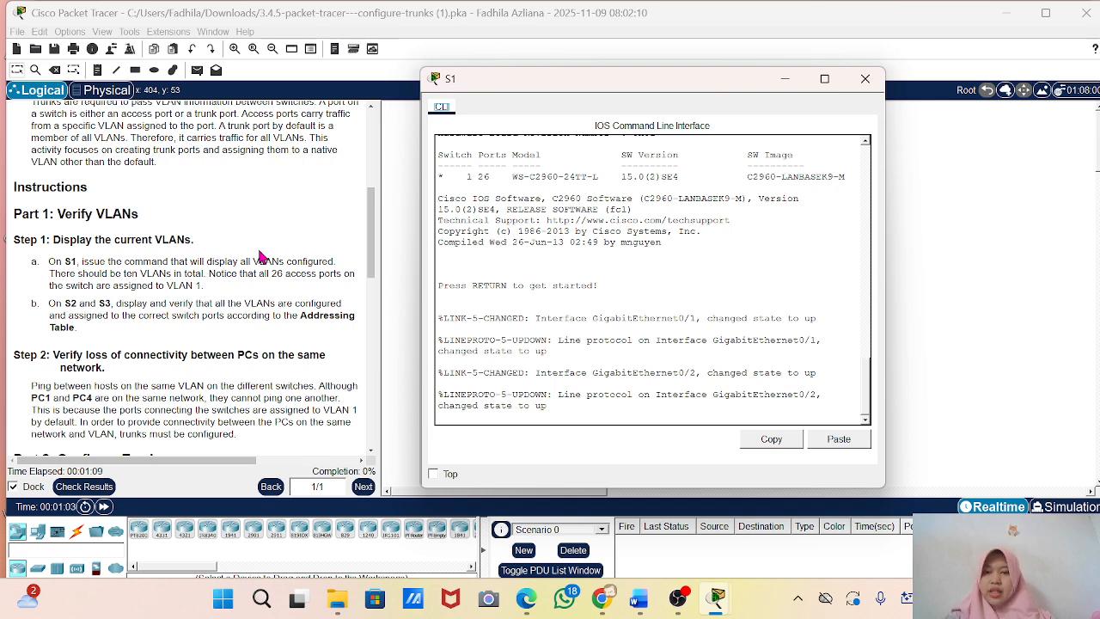
pyautogui.rightClick(509, 422)
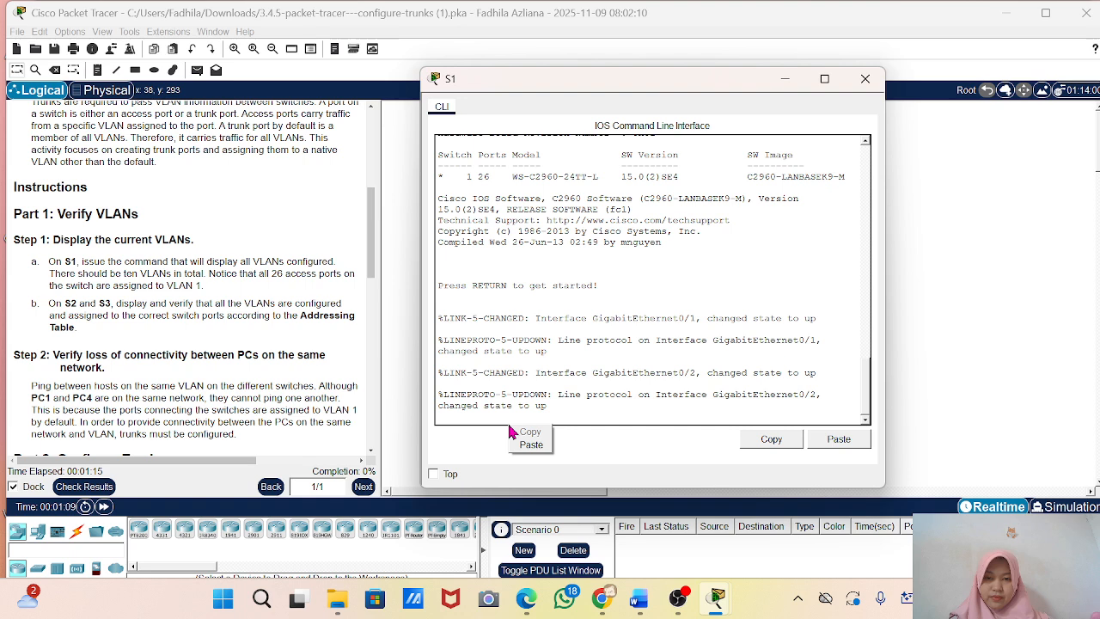
pyautogui.click(509, 406)
pyautogui.press('Return')
pyautogui.press('Return')
pyautogui.press('Return')
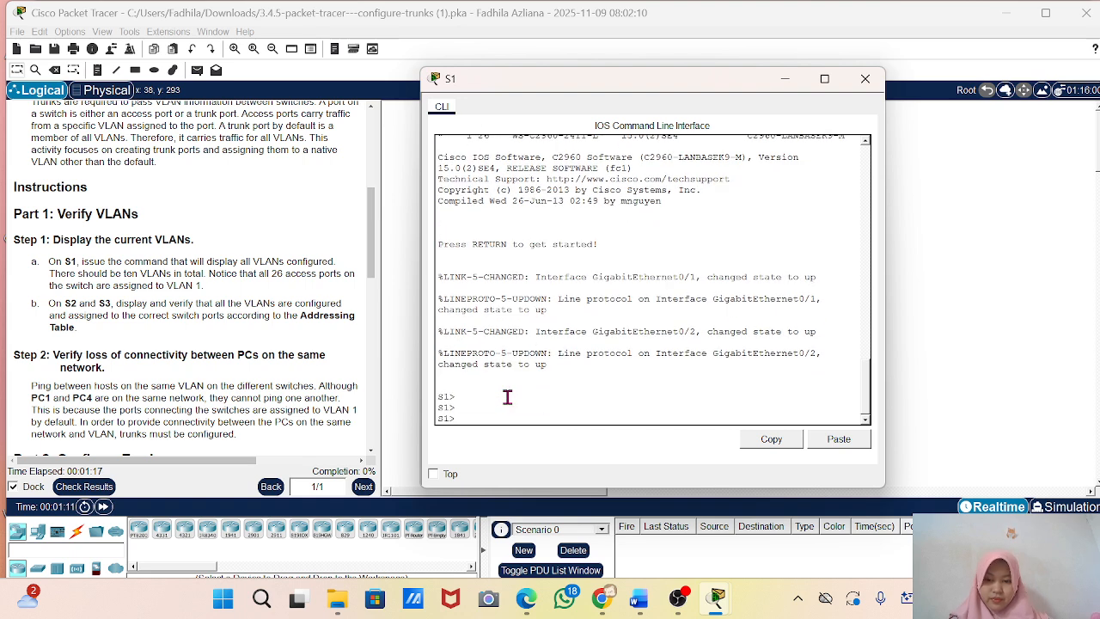
pyautogui.write('ena')
pyautogui.press('Return')
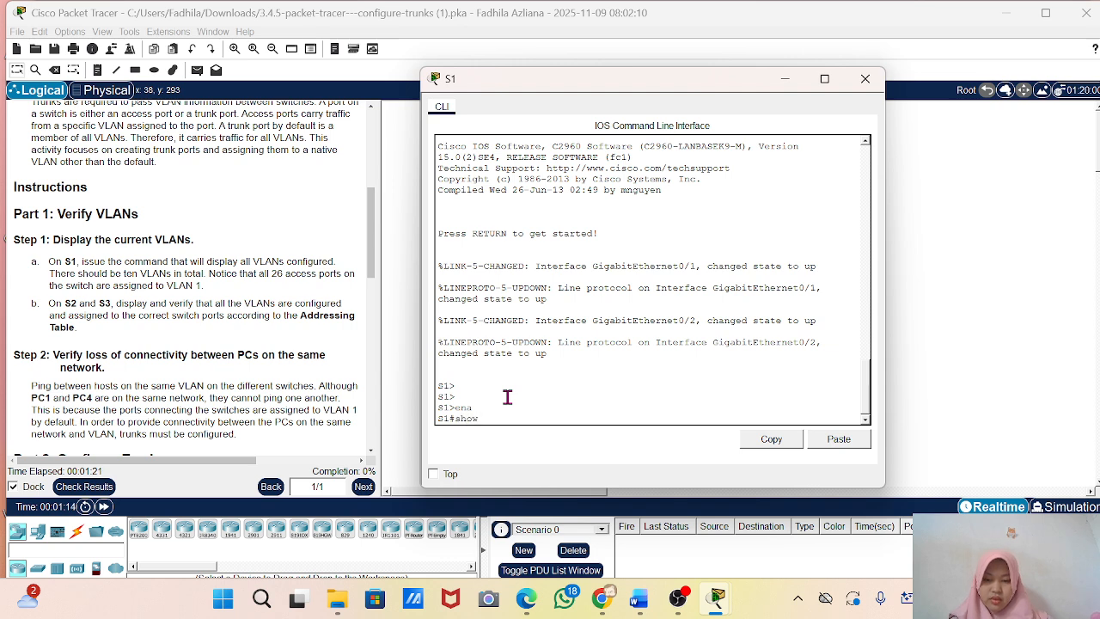
# Run show vlan brief on S1, review the listed VLANs and their port assignments, and minimize the S1 window.
pyautogui.write('show vlan v')
pyautogui.press('BackSpace')
pyautogui.write('brief')
pyautogui.press('Return')
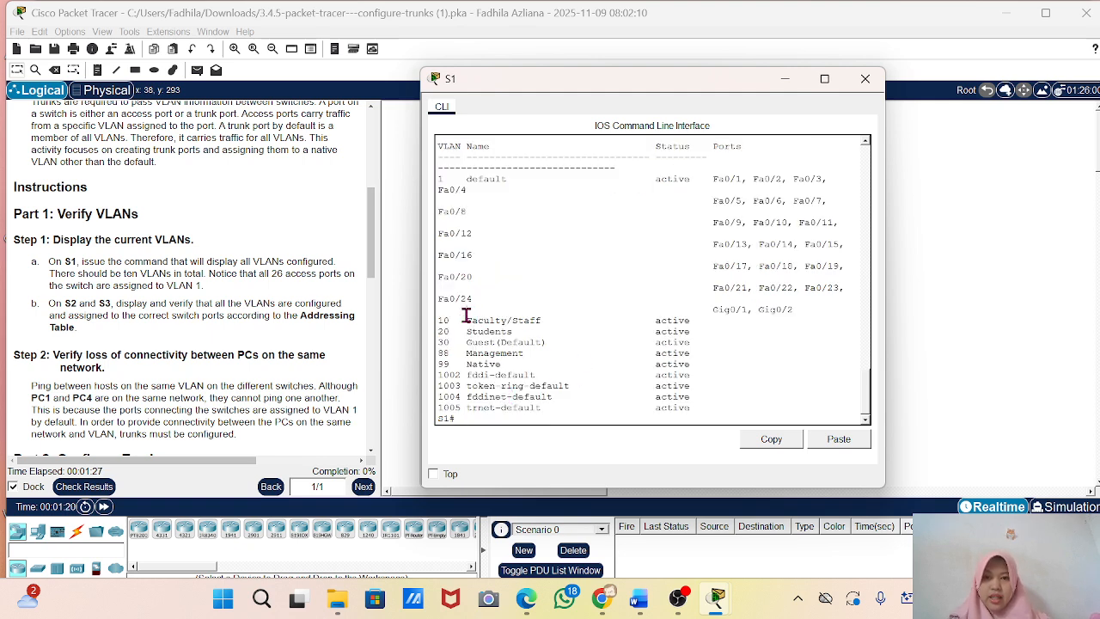
pyautogui.moveTo(465, 315); pyautogui.dragTo(553, 364)
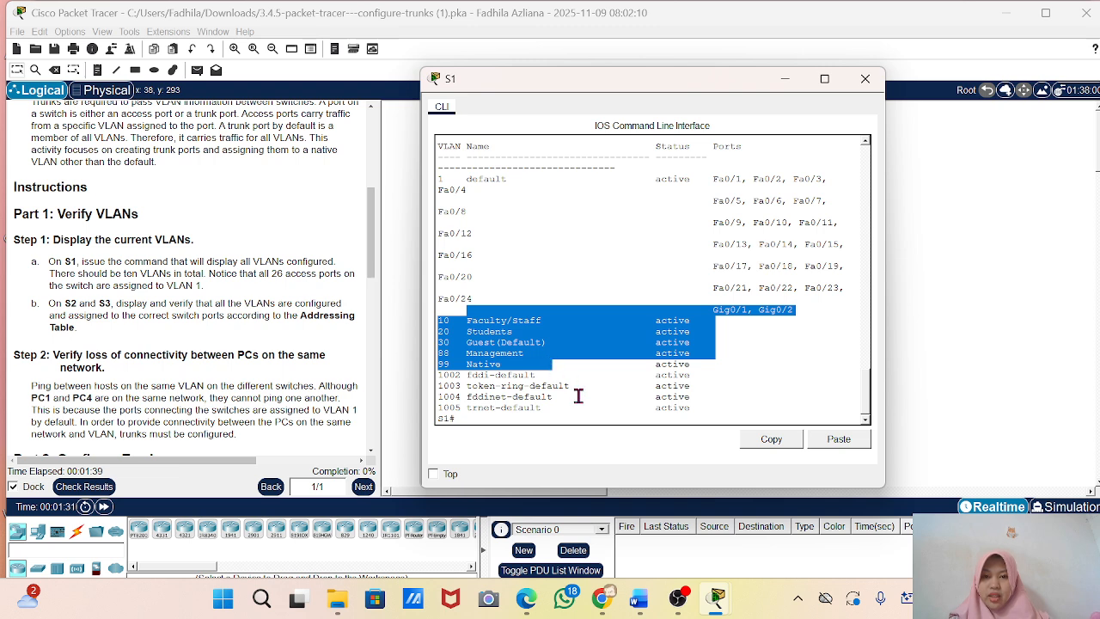
pyautogui.scroll(2, 505, 272)
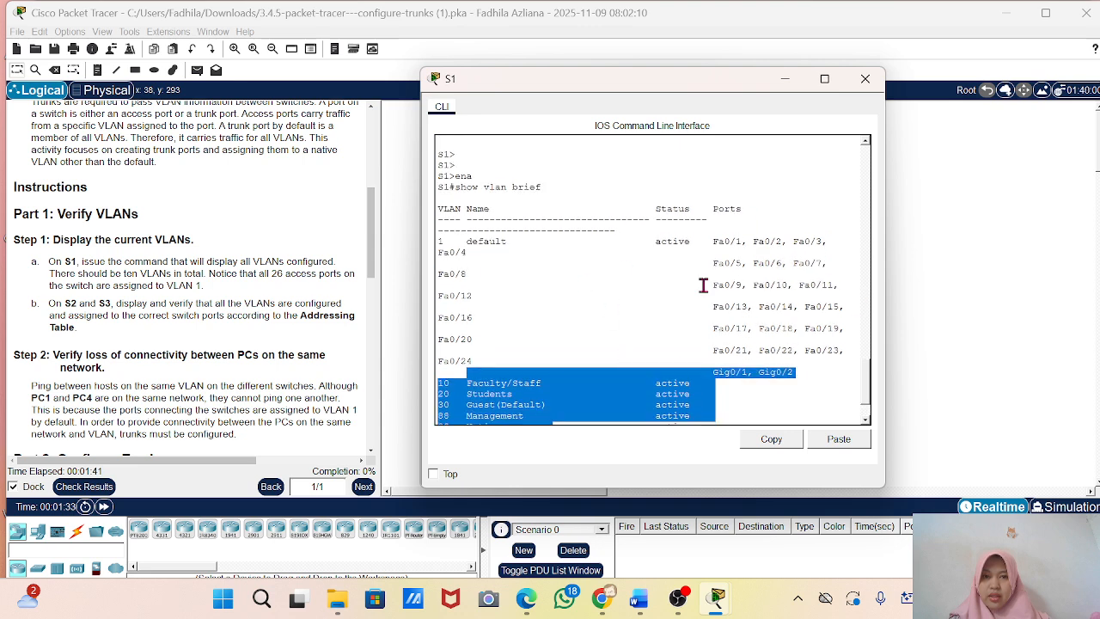
pyautogui.scroll(-2, 520, 320)
pyautogui.click(519, 322)
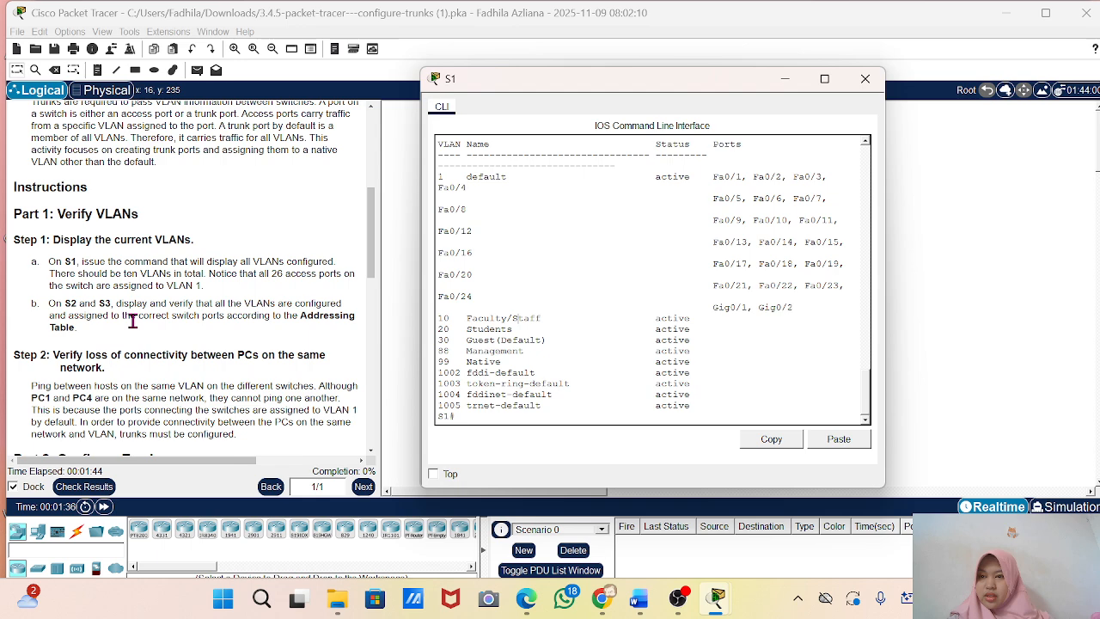
pyautogui.scroll(-1, 133, 319)
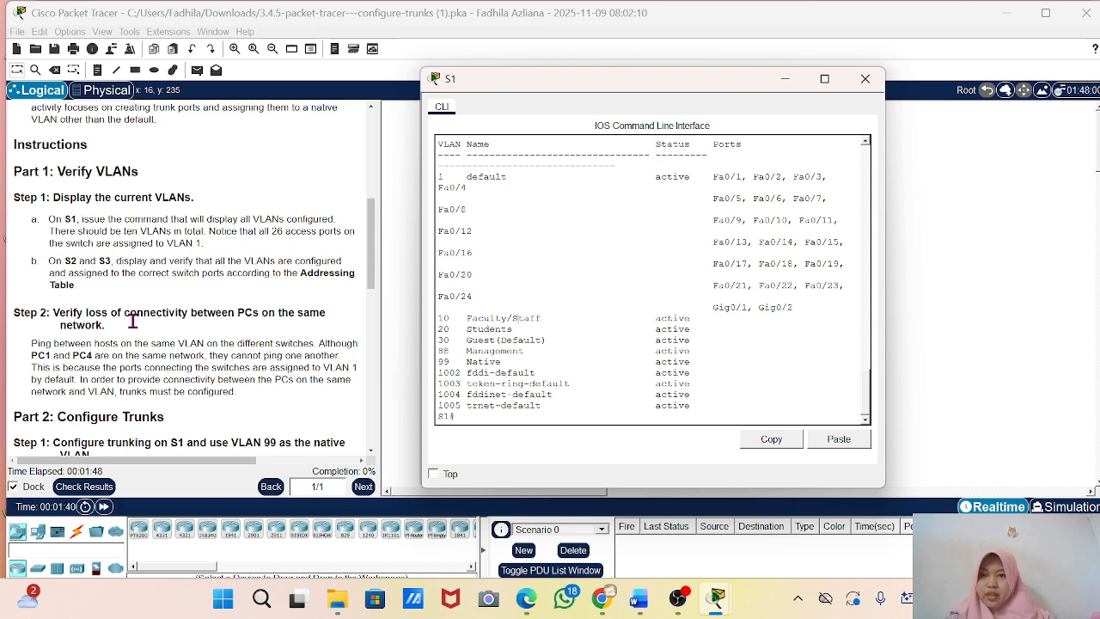
pyautogui.click(787, 81)
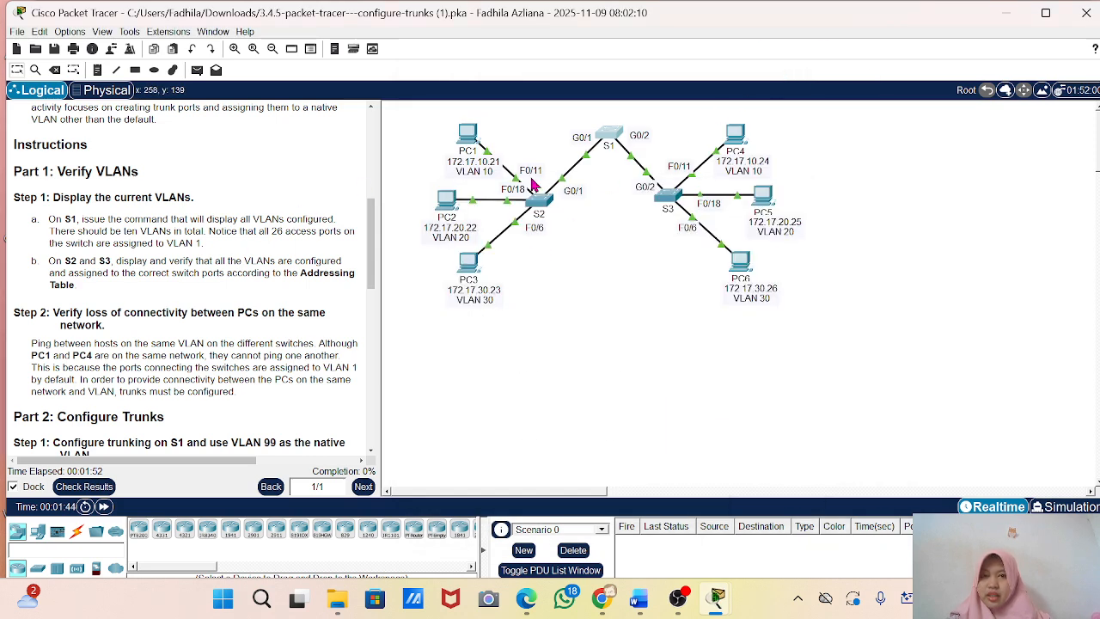
# Open switch S2's command line beside the instructions and enter privileged EXEC mode.
pyautogui.click(539, 211)
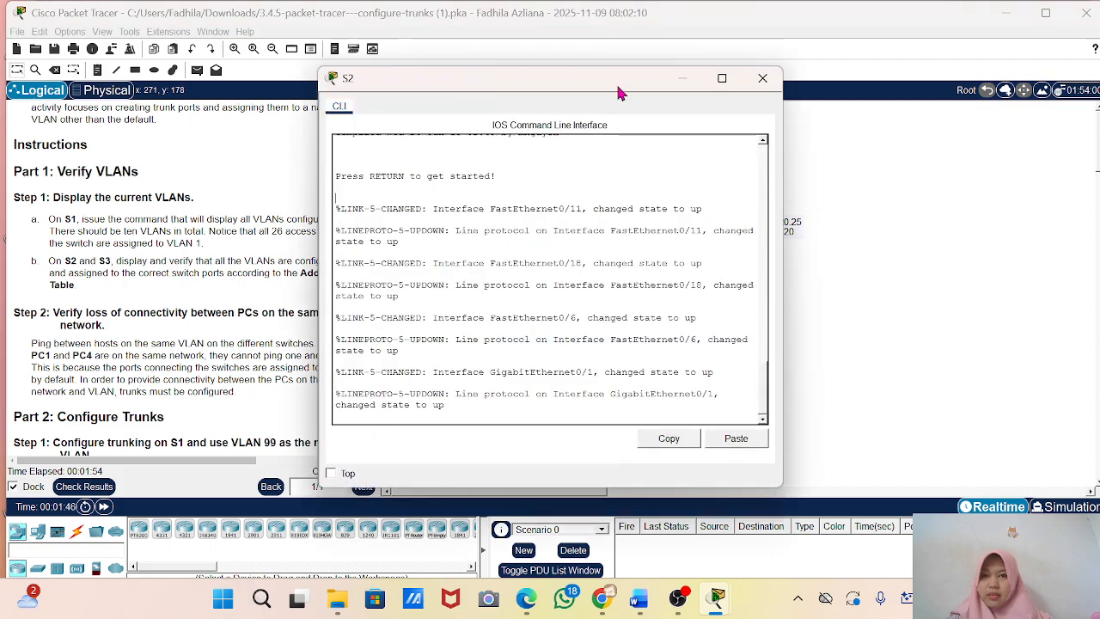
pyautogui.moveTo(555, 88); pyautogui.dragTo(742, 85)
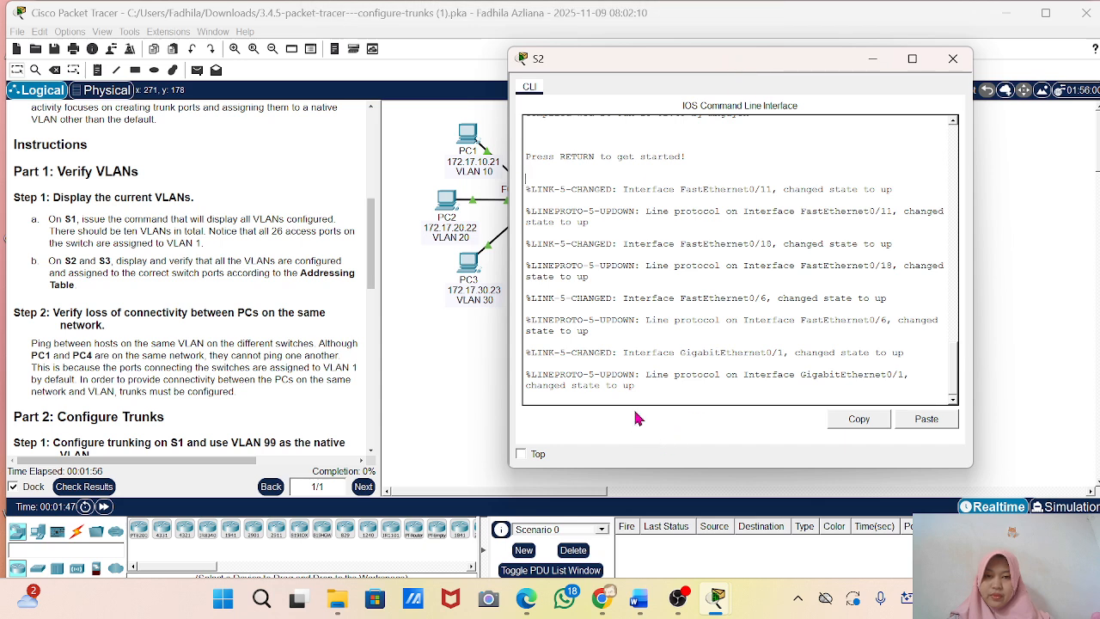
pyautogui.press('Return')
pyautogui.press('Return')
pyautogui.write('ena')
pyautogui.press('Return')
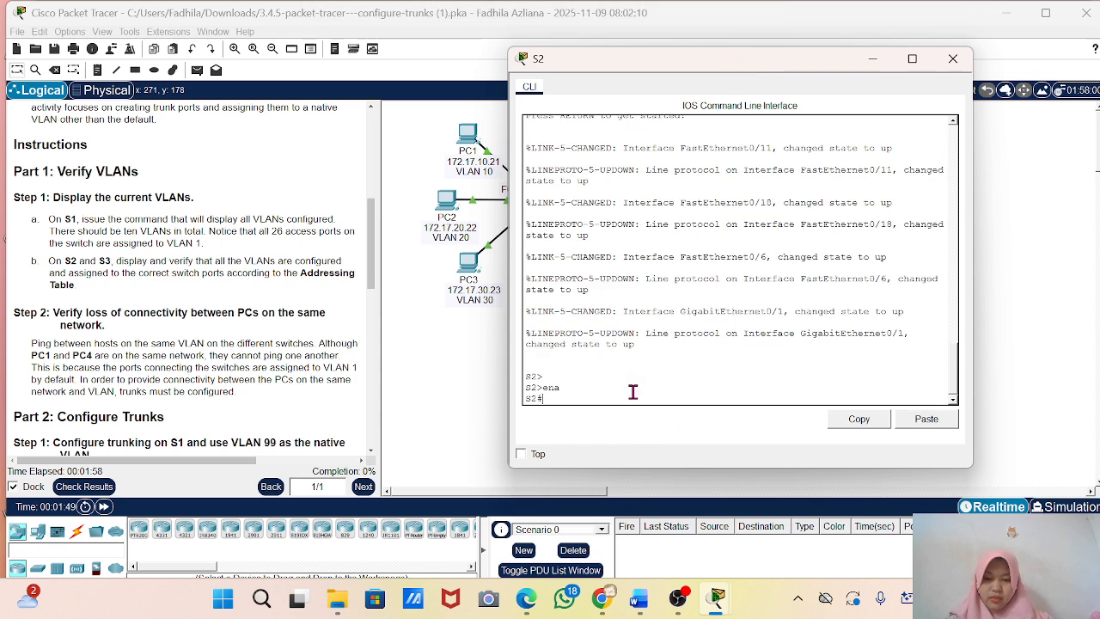
# Run show vlan brief on S2, check the ports assigned to VLANs 10, 20 and 30, and minimize the S2 window.
pyautogui.write('show vlan brief')
pyautogui.press('Return')
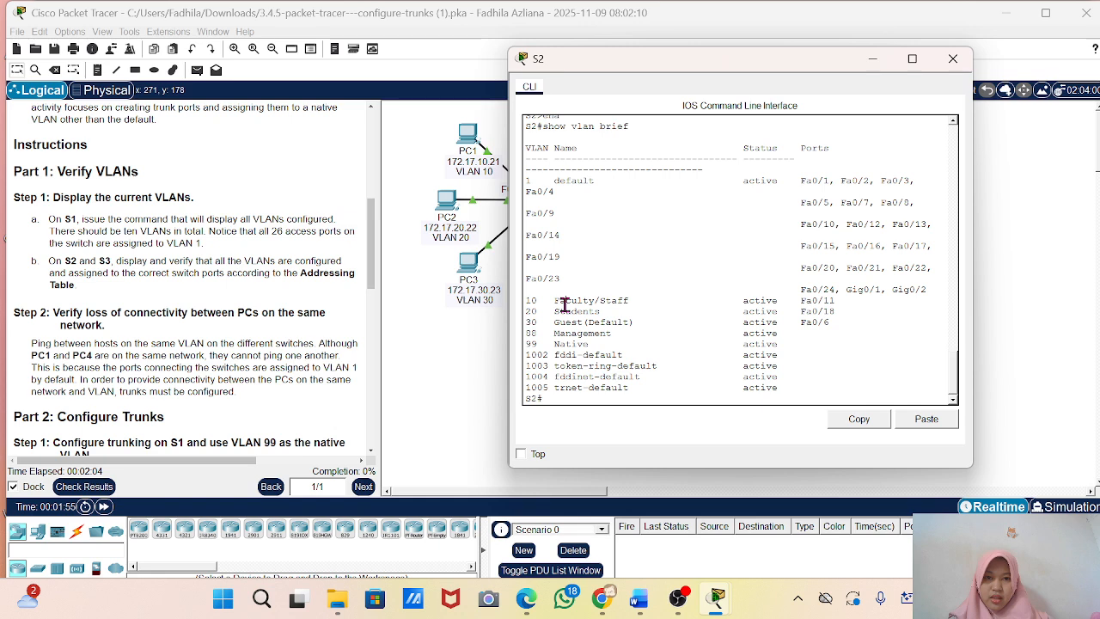
pyautogui.moveTo(565, 300); pyautogui.dragTo(830, 323)
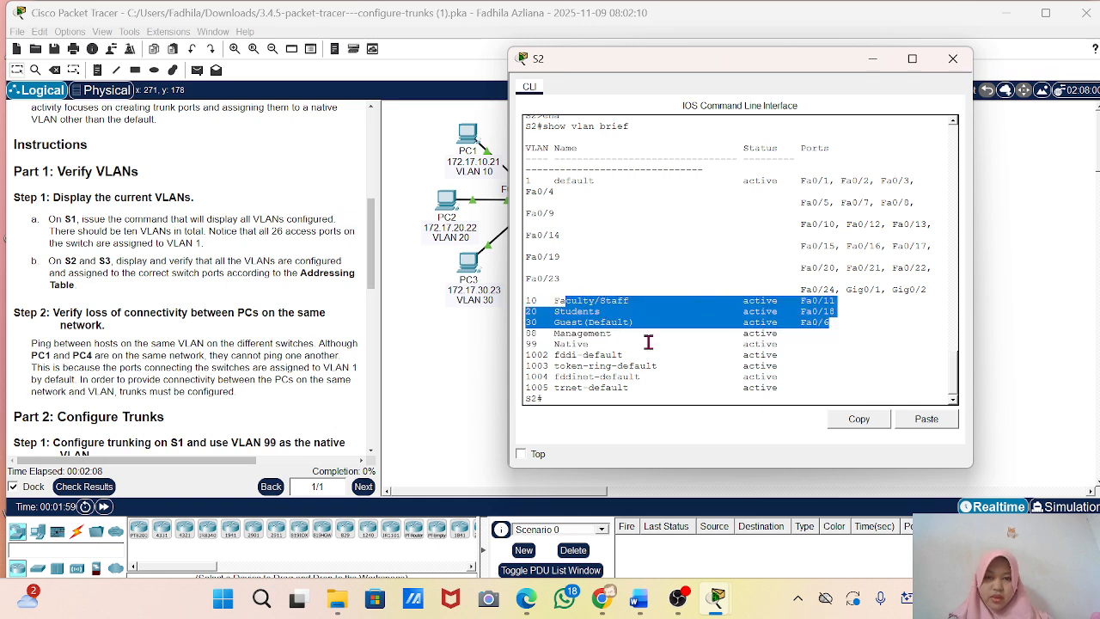
pyautogui.click(872, 60)
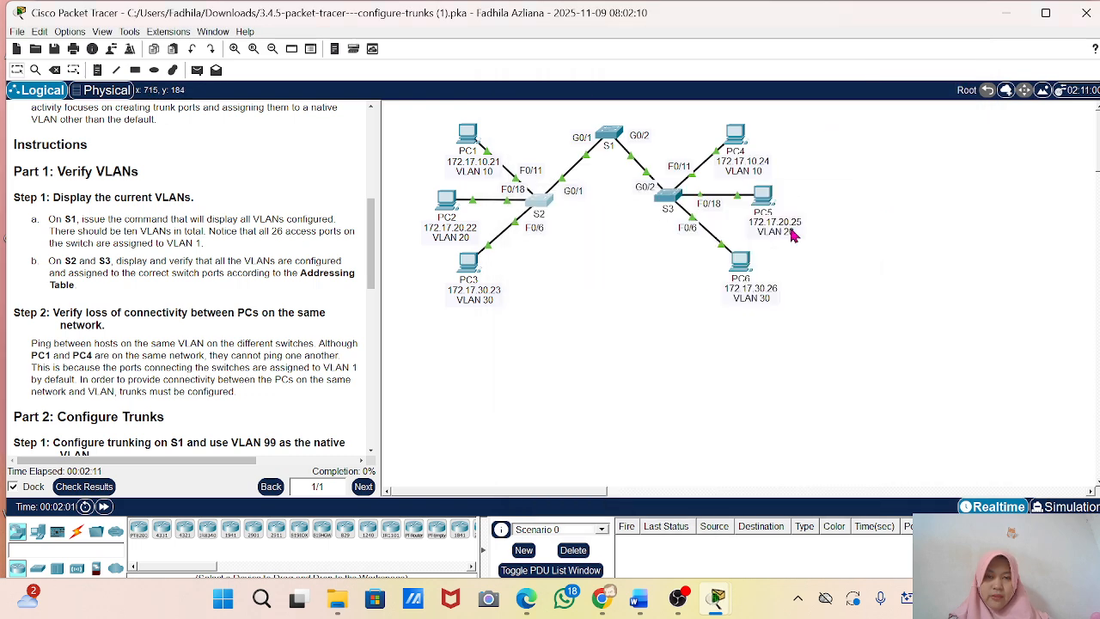
# Open switch S3's command line beside the instructions and enter privileged EXEC mode.
pyautogui.click(675, 209)
pyautogui.press('Return')
pyautogui.press('Return')
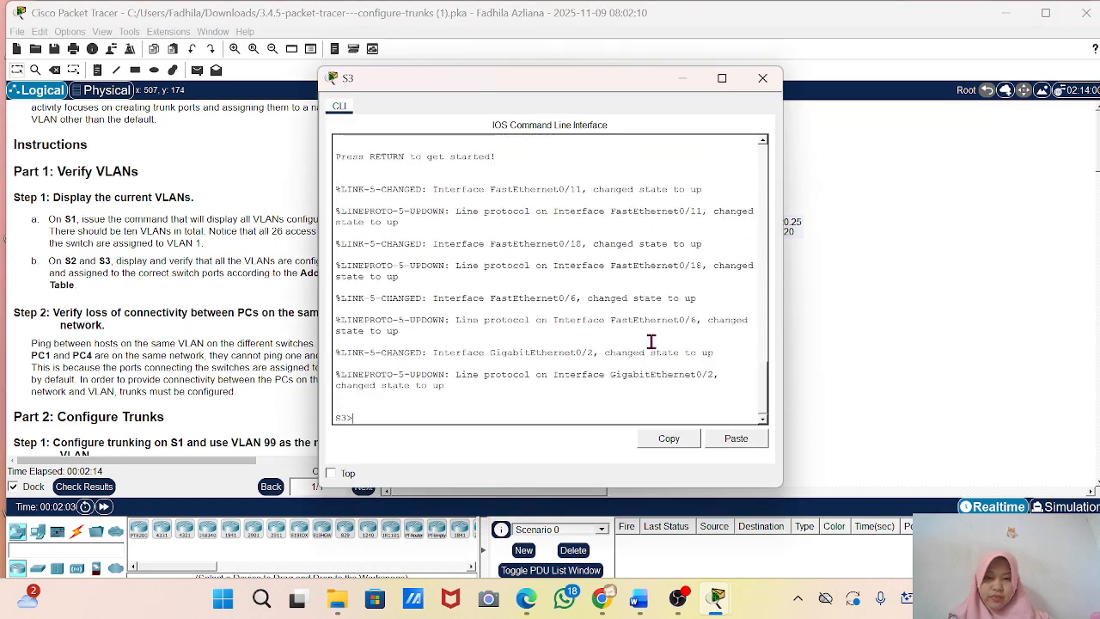
pyautogui.moveTo(572, 88); pyautogui.dragTo(805, 79)
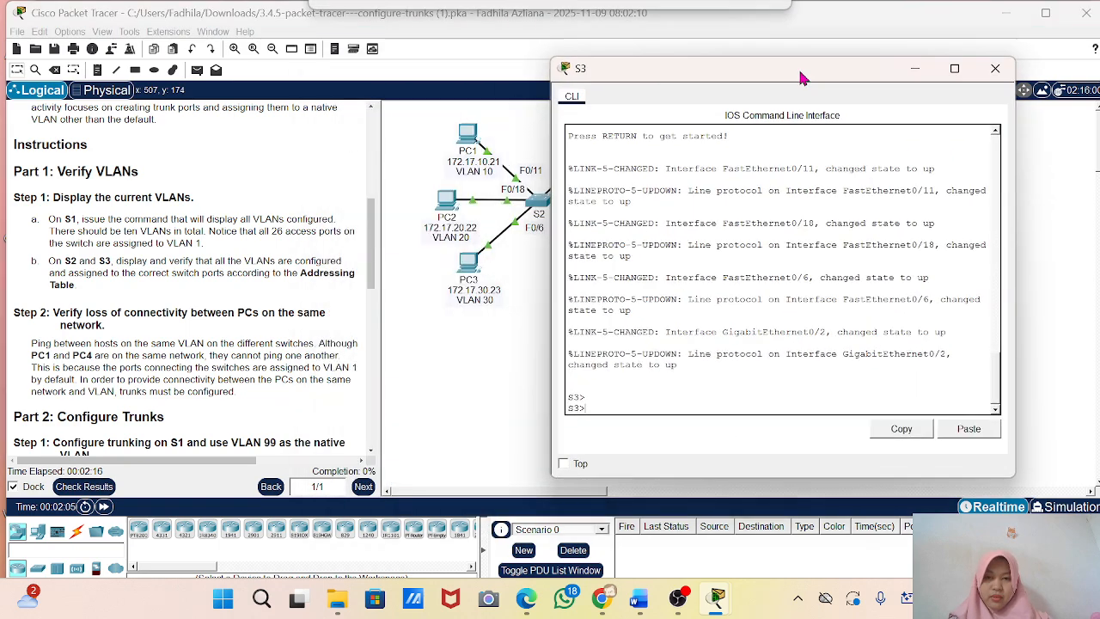
pyautogui.write('ena')
pyautogui.press('Return')
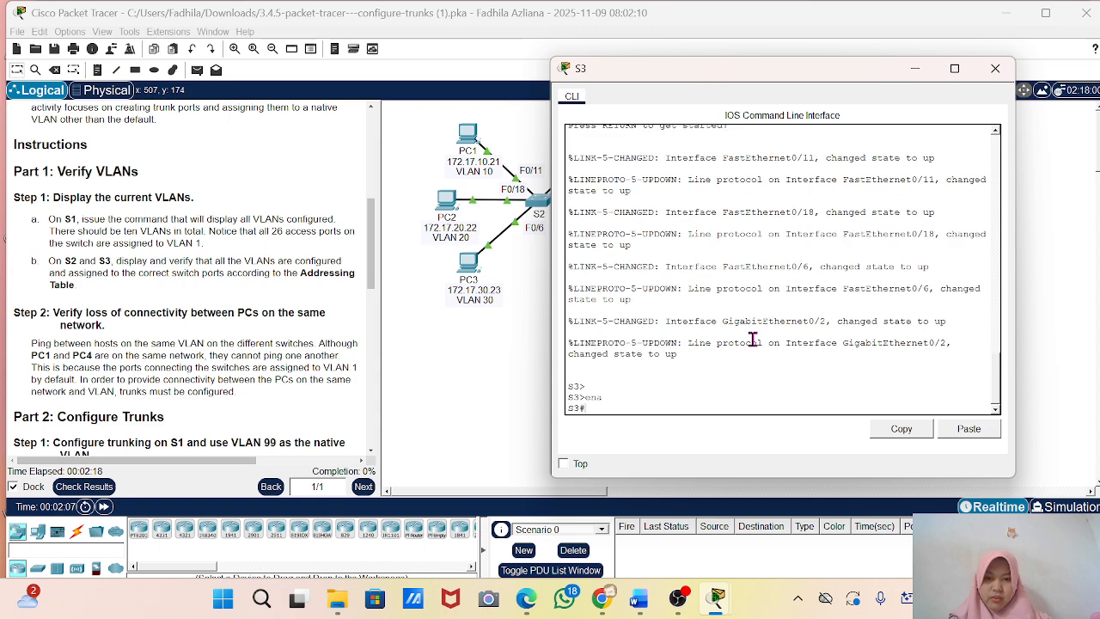
pyautogui.write('conf t')
pyautogui.press('Return')
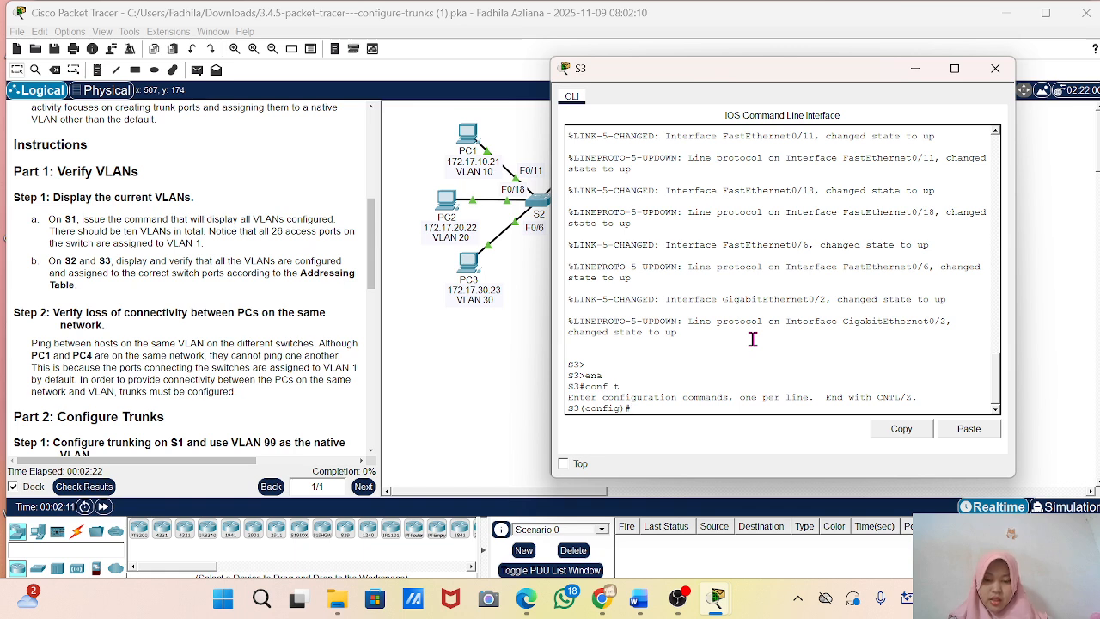
pyautogui.write('end')
pyautogui.press('Return')
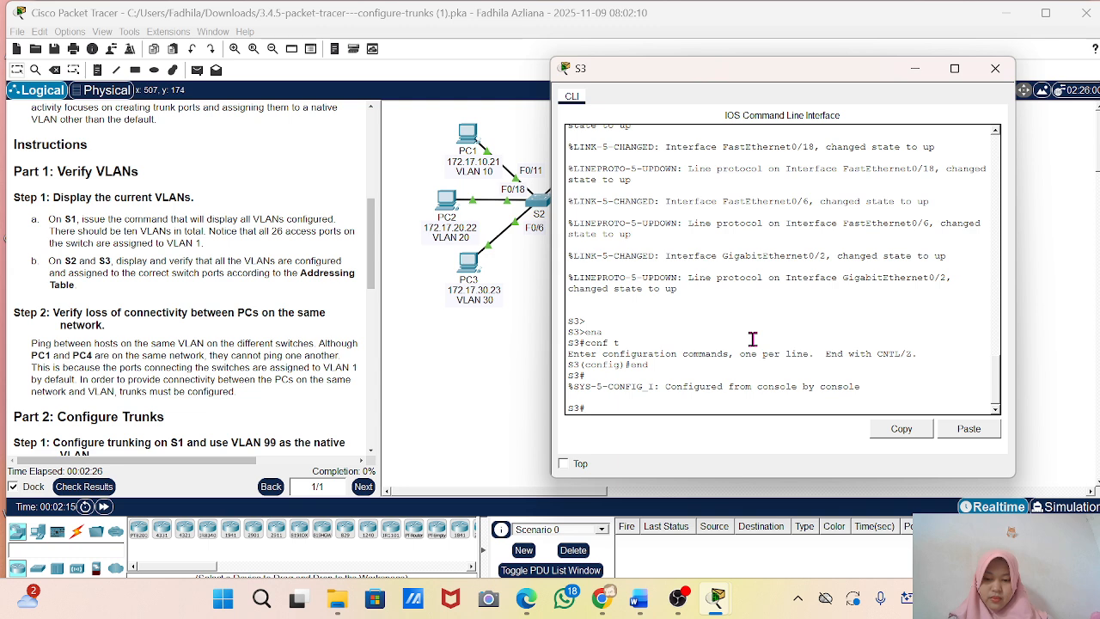
# Run show vlan brief on S3, check the ports assigned to VLANs 10, 20 and 30, and minimize the S3 window.
pyautogui.write('show vlan brief')
pyautogui.press('Return')
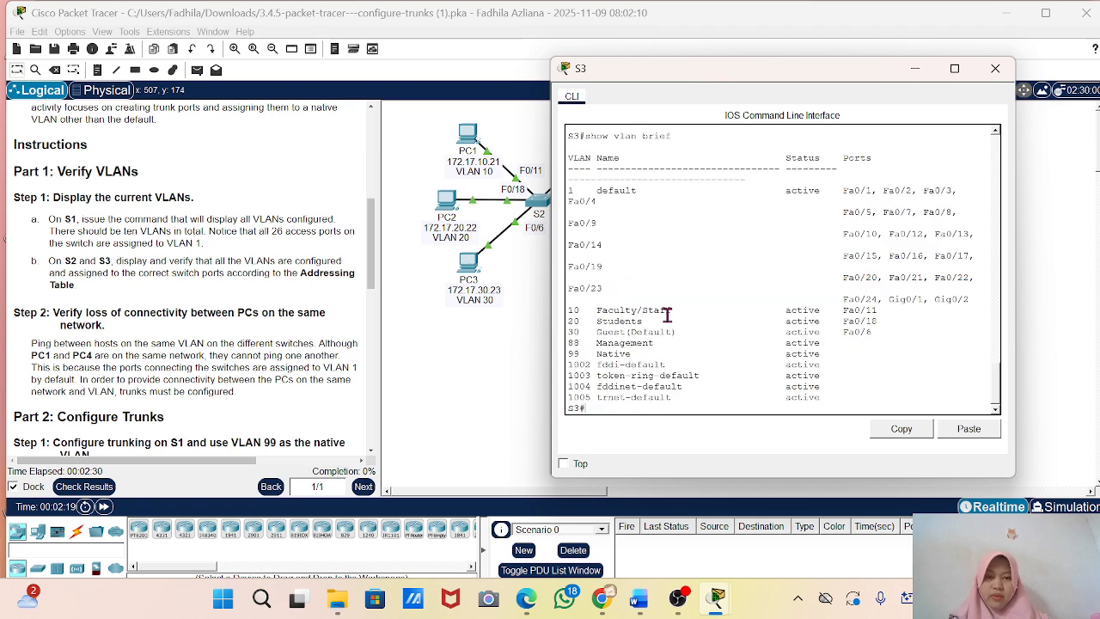
pyautogui.moveTo(600, 310); pyautogui.dragTo(808, 342)
pyautogui.click(808, 342)
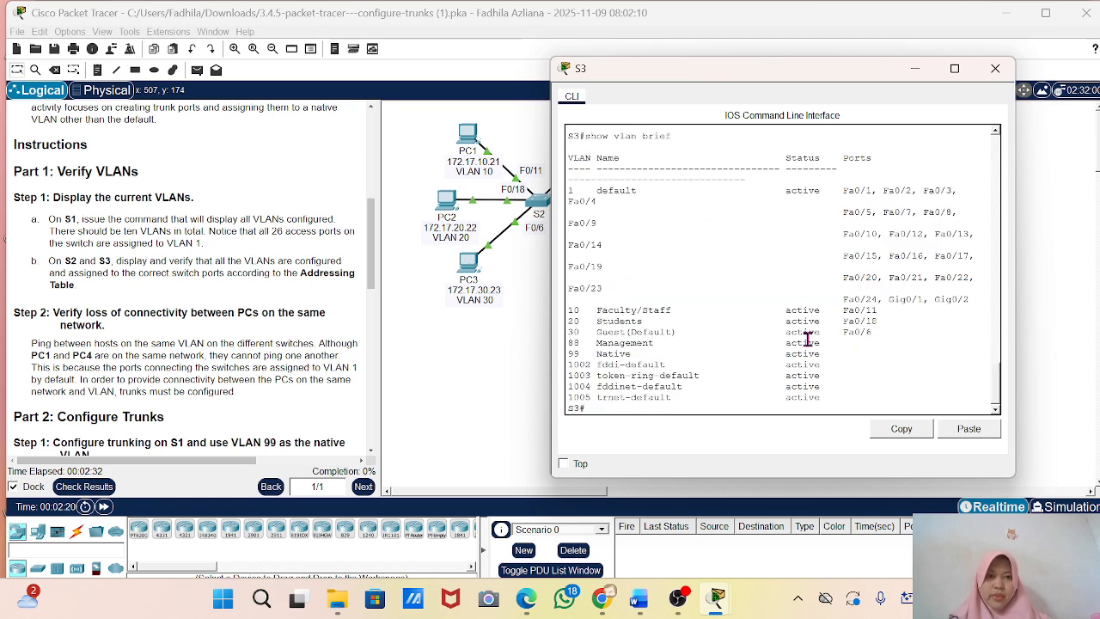
pyautogui.click(915, 69)
# Test connectivity as described in Part 1 Step 2 by sending a simple PDU from PC1 to PC4.
pyautogui.scroll(-3, 116, 313)
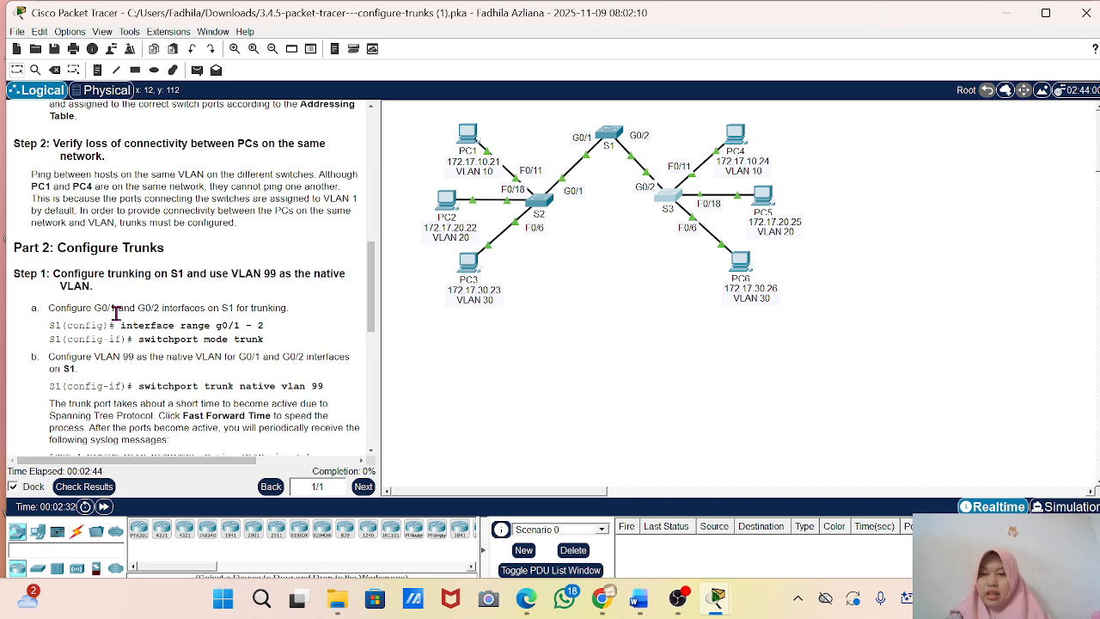
pyautogui.scroll(-1, 120, 320)
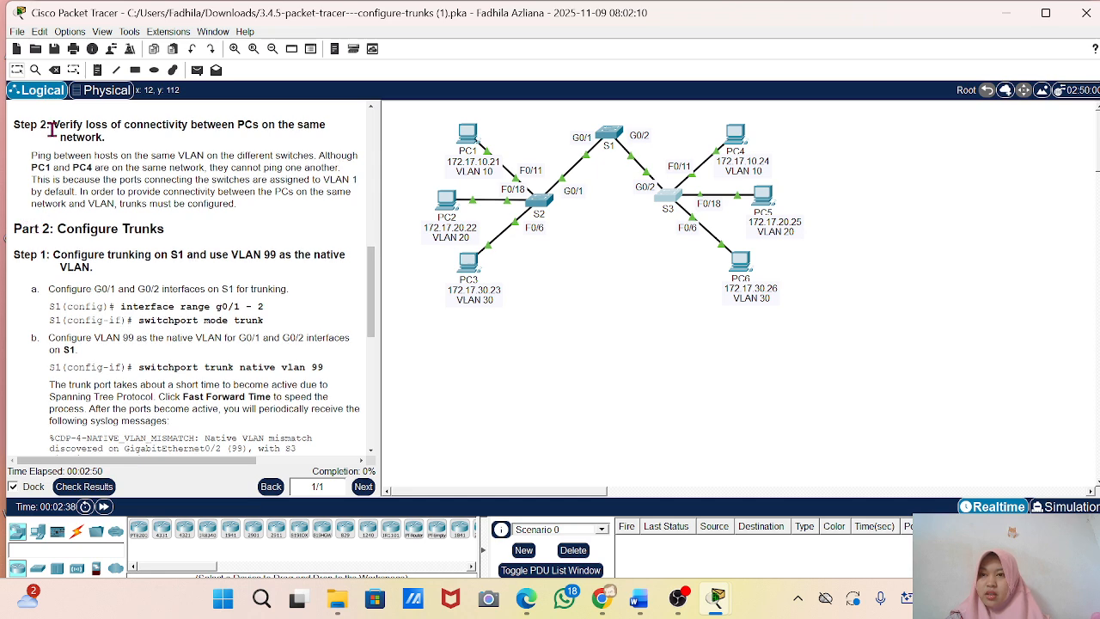
pyautogui.scroll(4, 52, 129)
pyautogui.moveTo(53, 195); pyautogui.dragTo(111, 231)
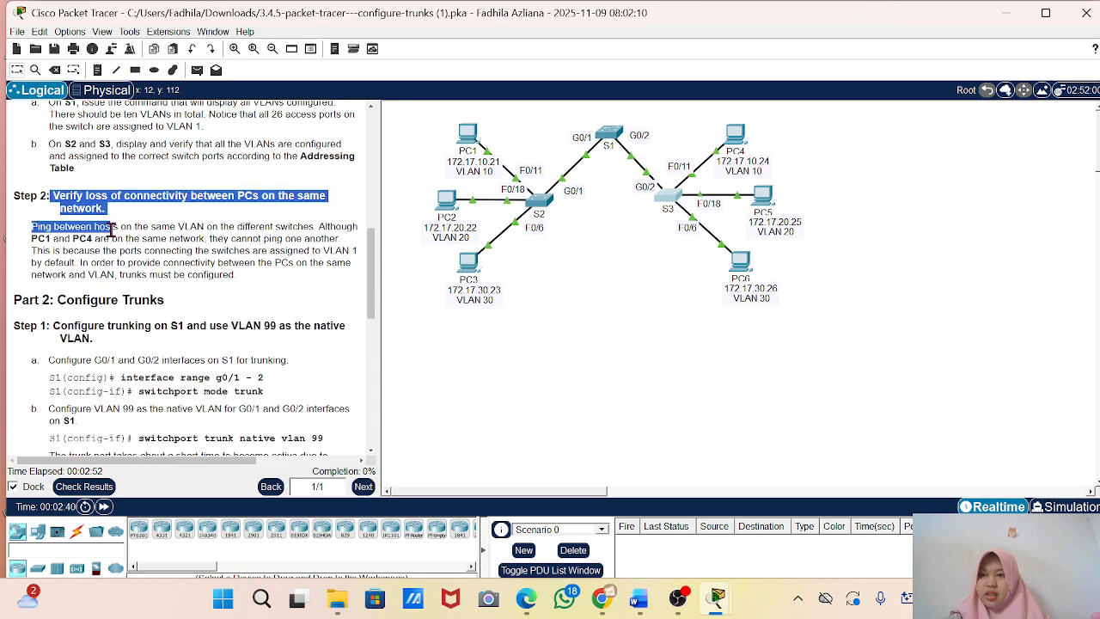
pyautogui.click(110, 230)
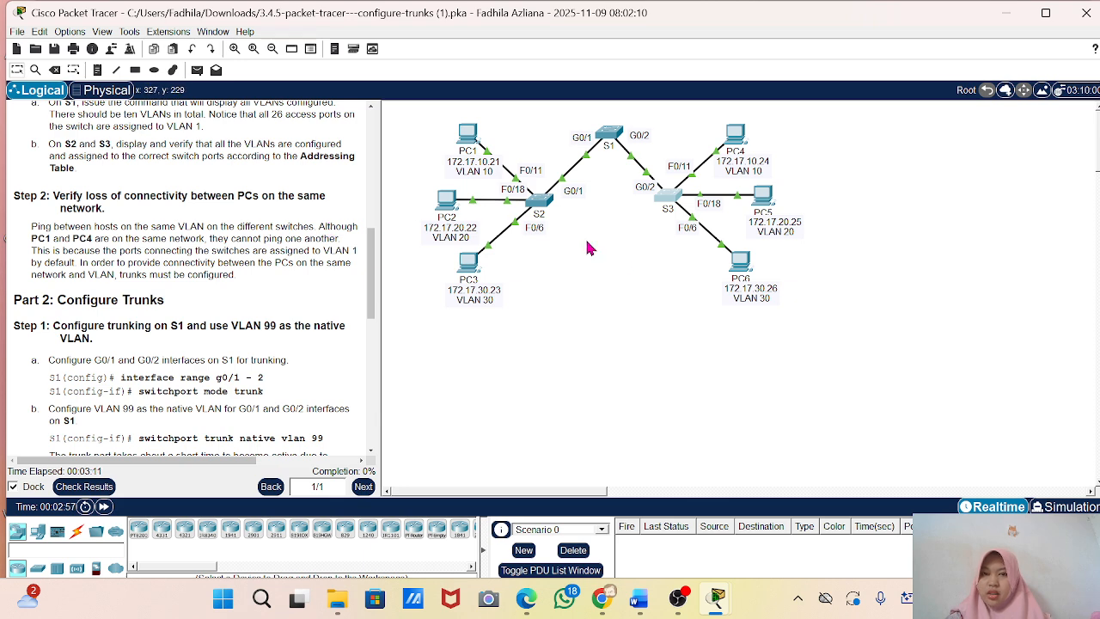
pyautogui.press('p')
pyautogui.click(469, 137)
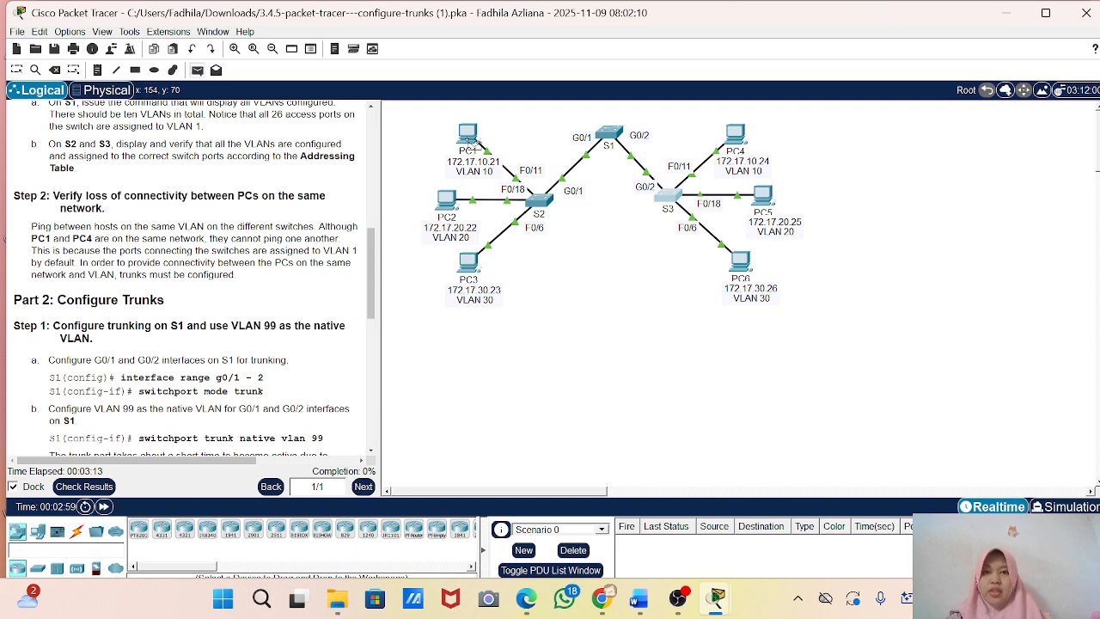
pyautogui.click(736, 134)
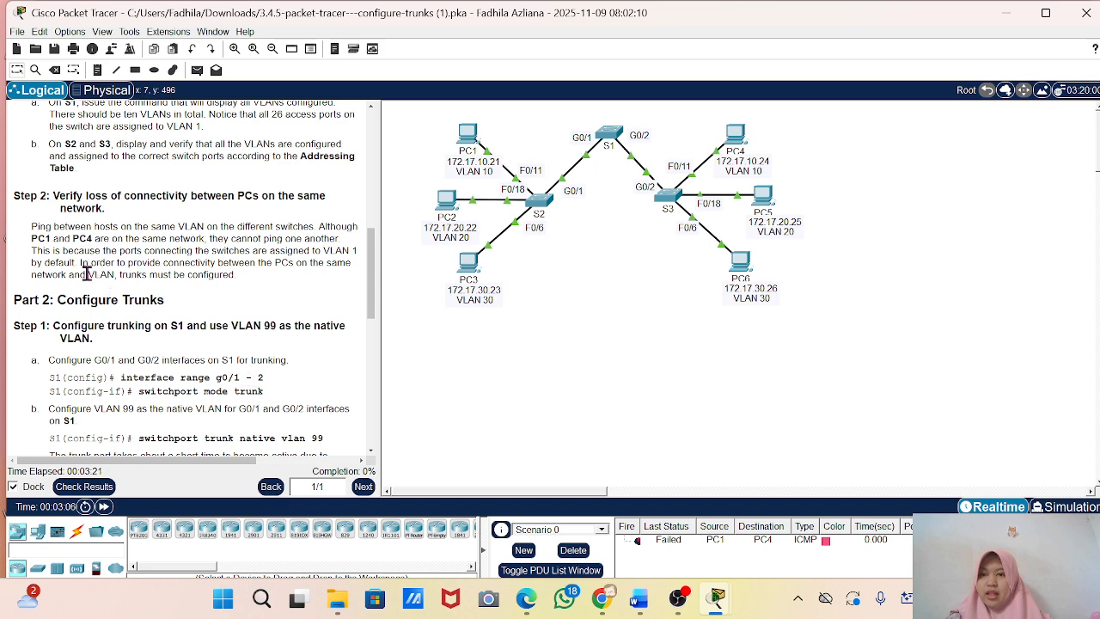
# Read the note on why trunks are needed and the Part 2 instructions for configuring trunking on S1.
pyautogui.moveTo(80, 274); pyautogui.dragTo(241, 282)
pyautogui.click(240, 282)
pyautogui.scroll(-3, 147, 319)
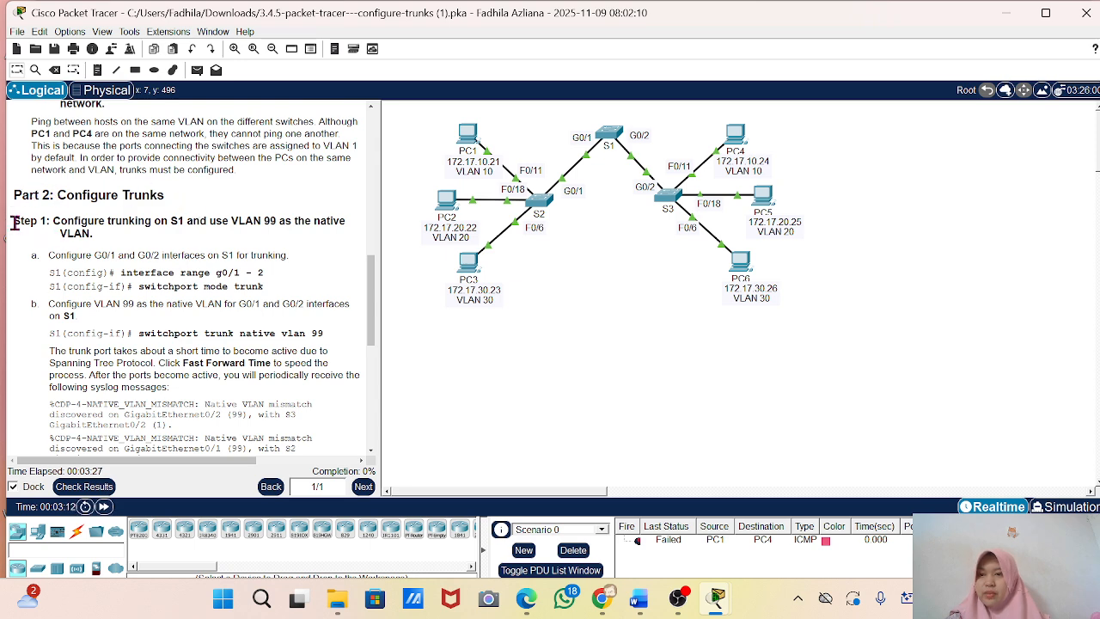
# Open switch S1's command line for Part 2 Step 1 and enter global configuration mode.
pyautogui.moveTo(12, 219); pyautogui.dragTo(98, 239)
pyautogui.click(111, 252)
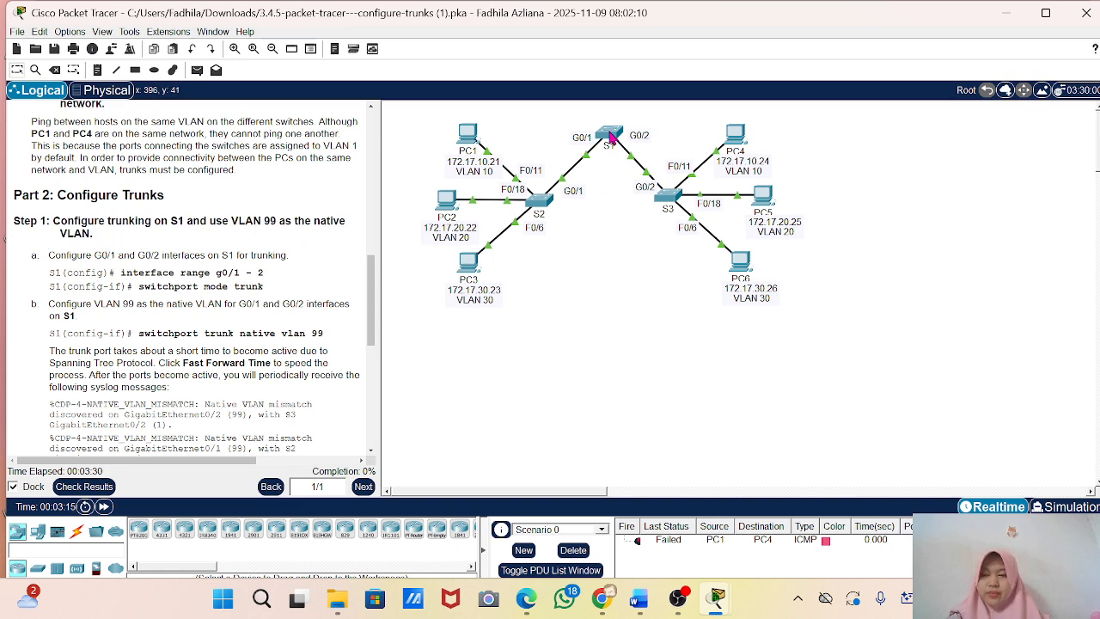
pyautogui.click(609, 143)
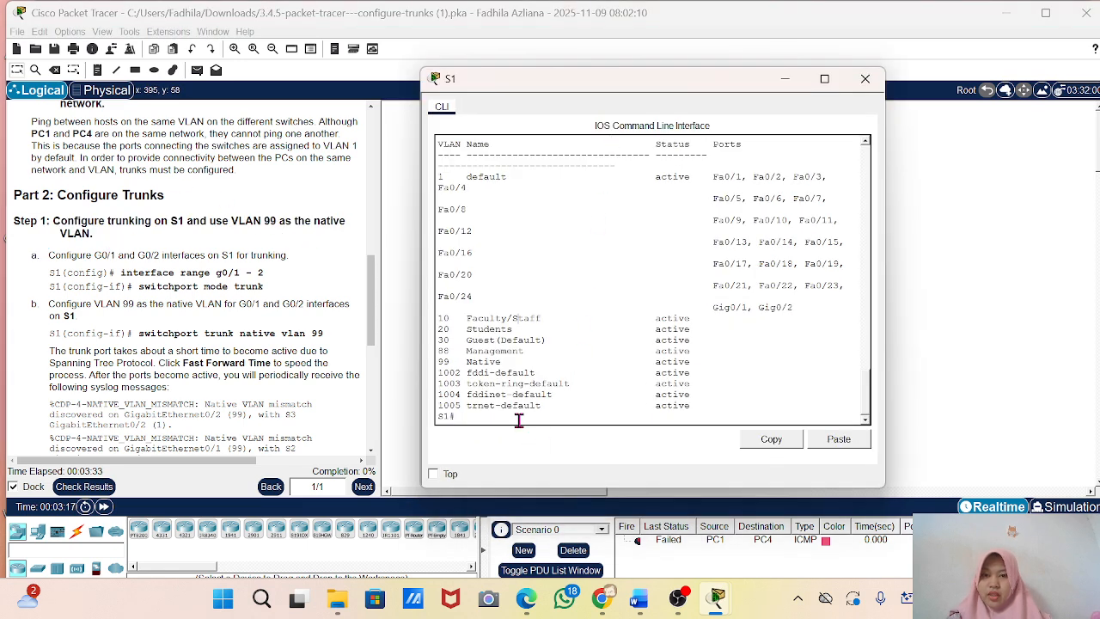
pyautogui.press('Return')
pyautogui.press('Return')
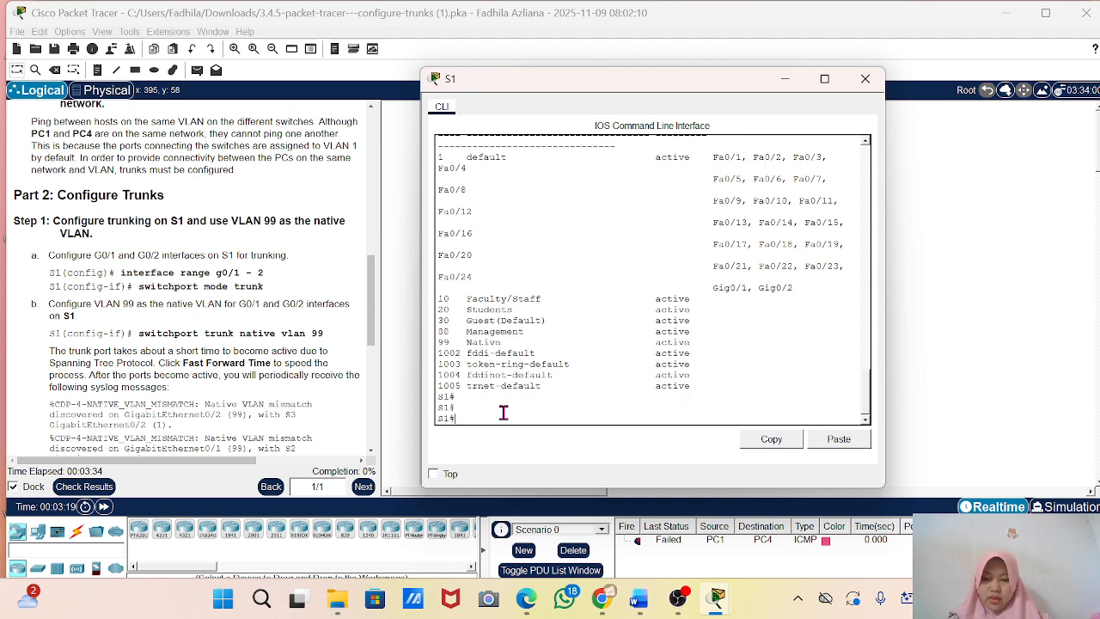
pyautogui.write('conf ')
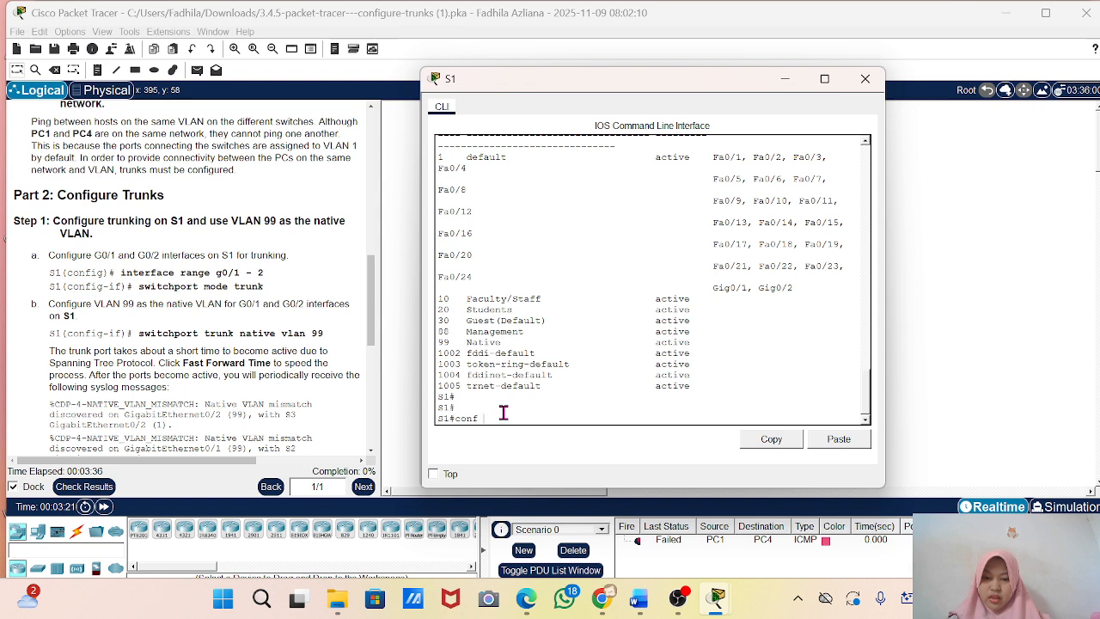
pyautogui.write('t')
pyautogui.press('Return')
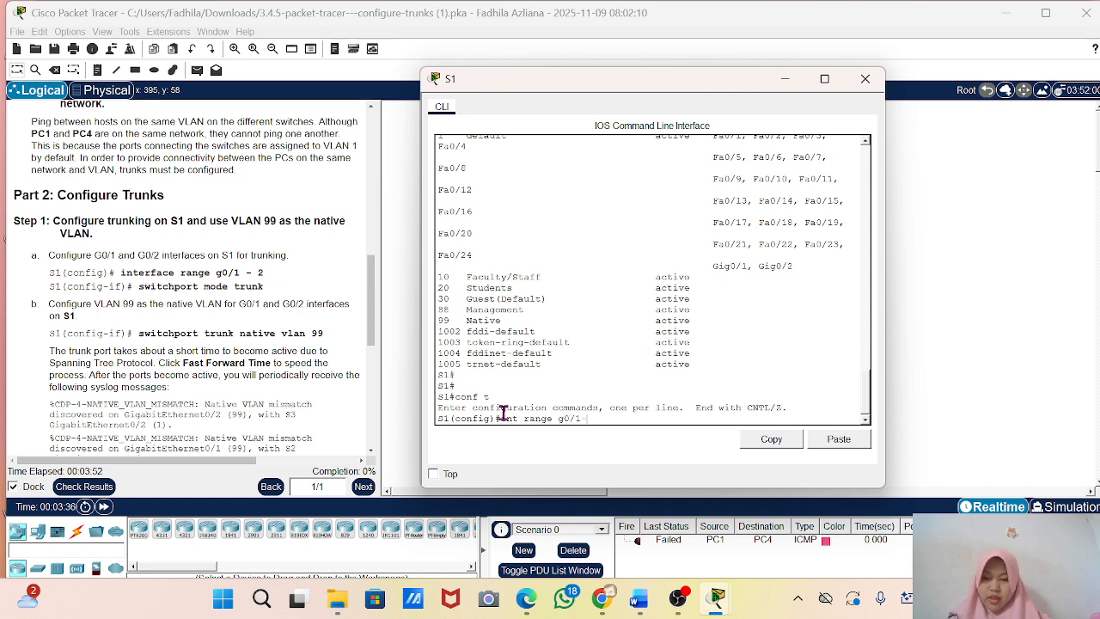
# Configure S1's interface range g0/1-2 for trunking with switchport mode trunk.
pyautogui.write('2')
pyautogui.press('Return')
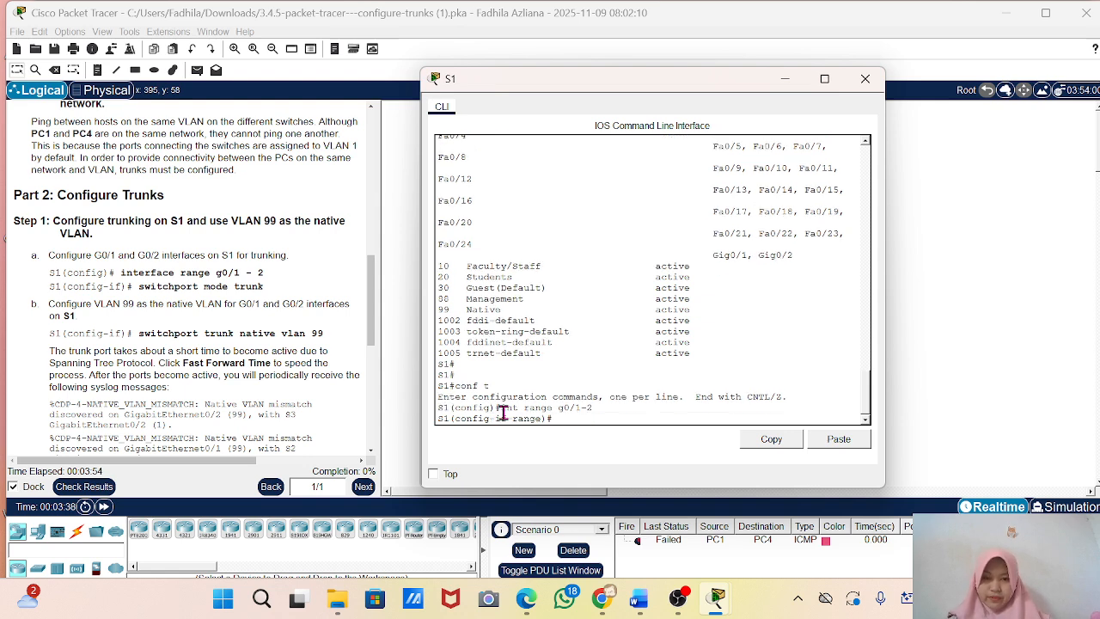
pyautogui.write('s')
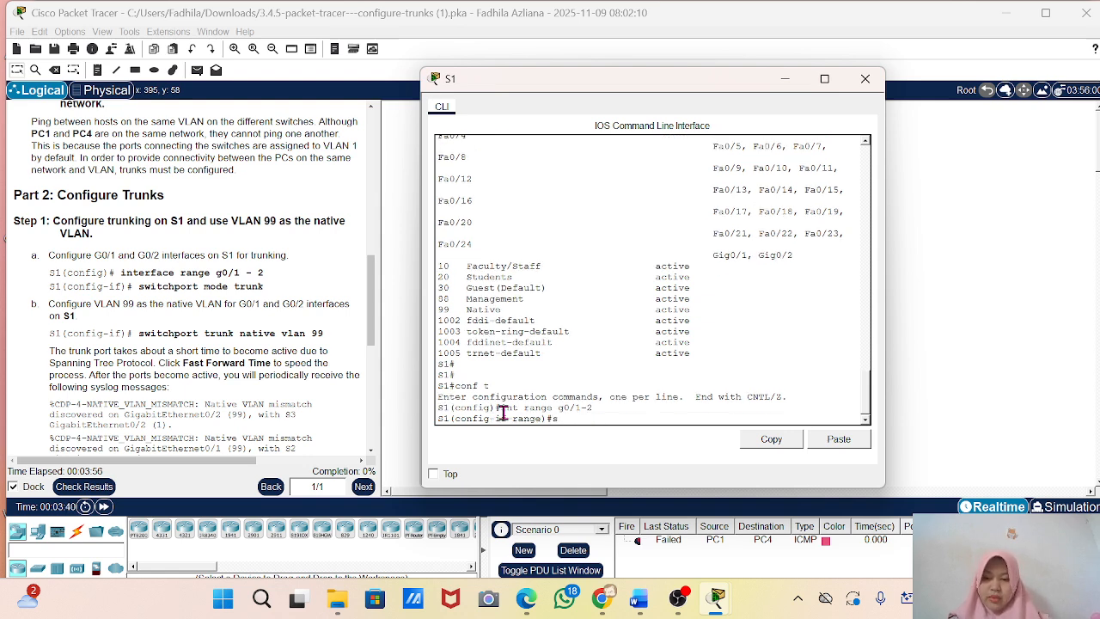
pyautogui.write('w')
pyautogui.press('Tab')
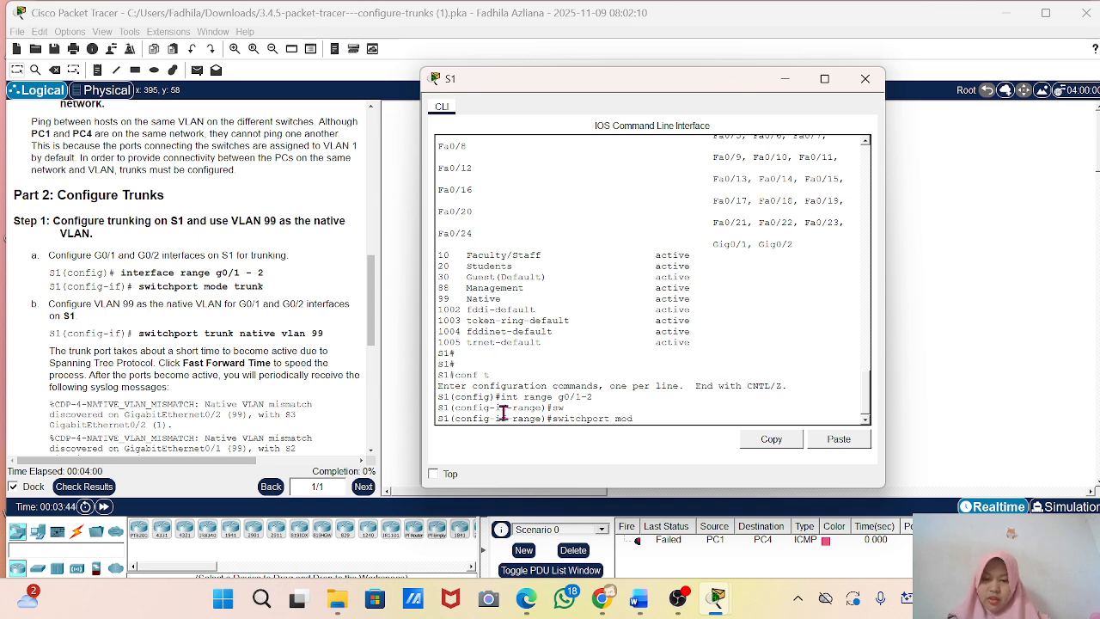
pyautogui.write('mode tr')
pyautogui.press('Tab')
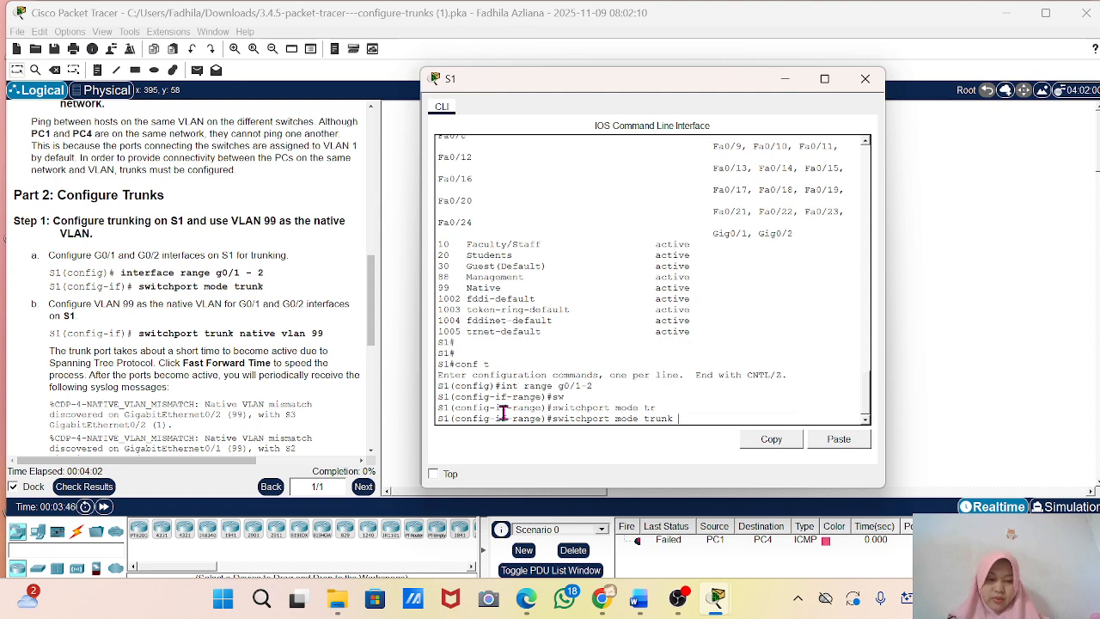
pyautogui.press('Return')
pyautogui.press('Return')
pyautogui.press('Return')
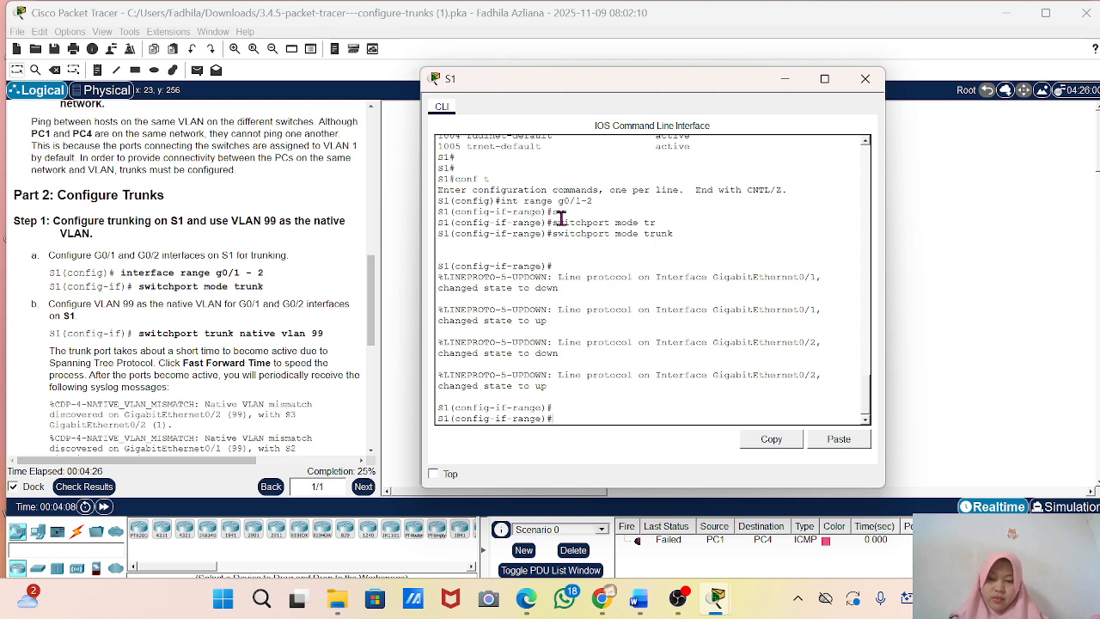
# Assign VLAN 99 as the native VLAN on S1's G0/1 and G0/2 trunk interfaces.
pyautogui.write('sw')
pyautogui.press('Tab')
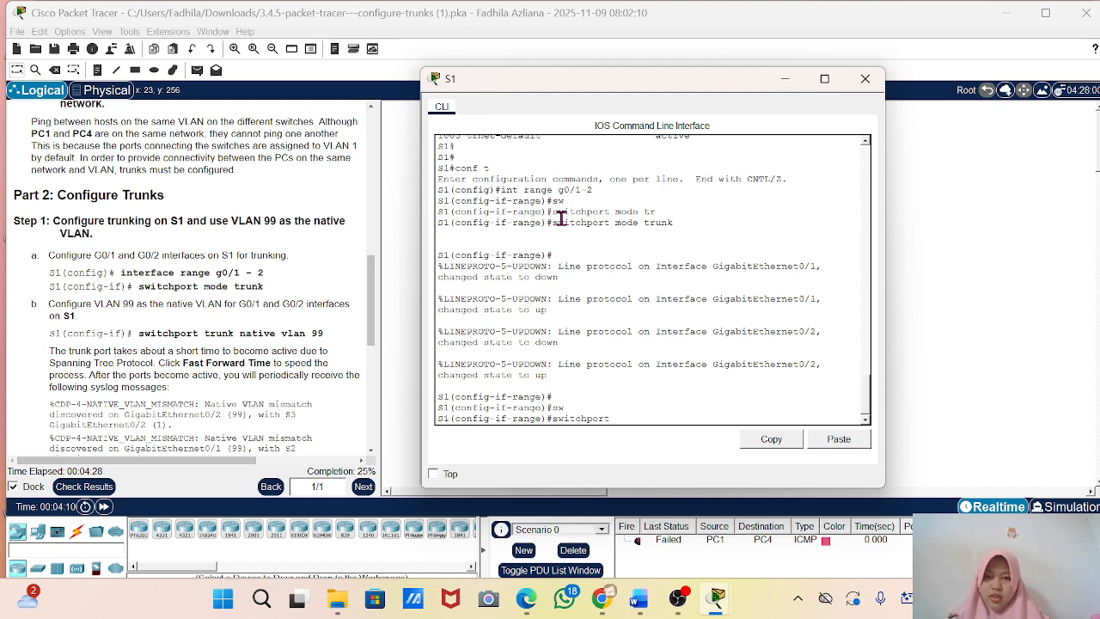
pyautogui.write('tr')
pyautogui.press('Tab')
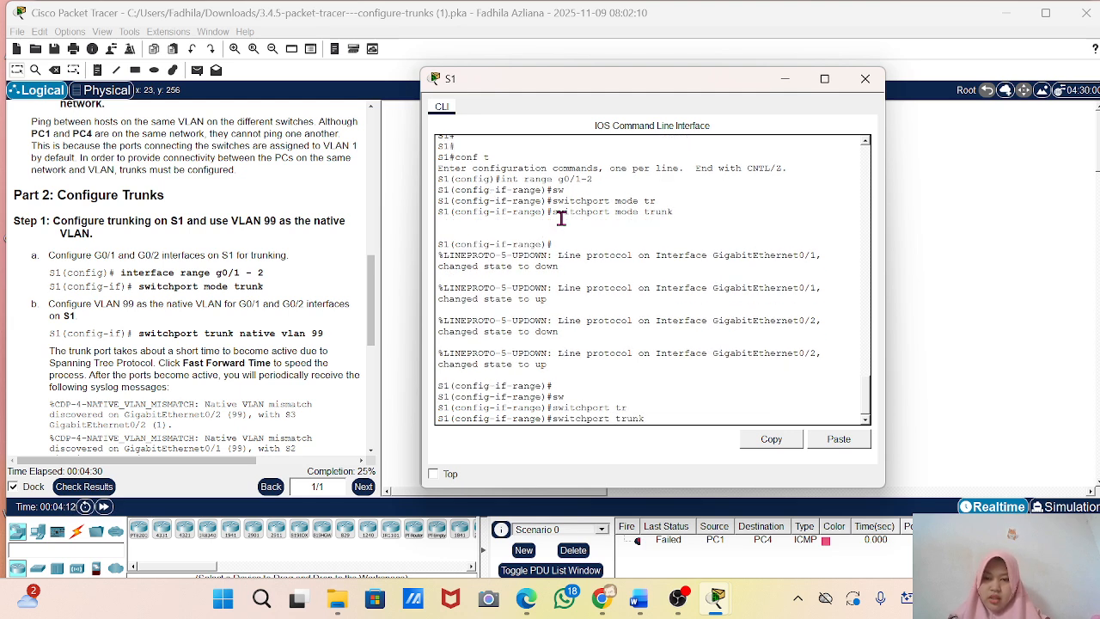
pyautogui.write('nat')
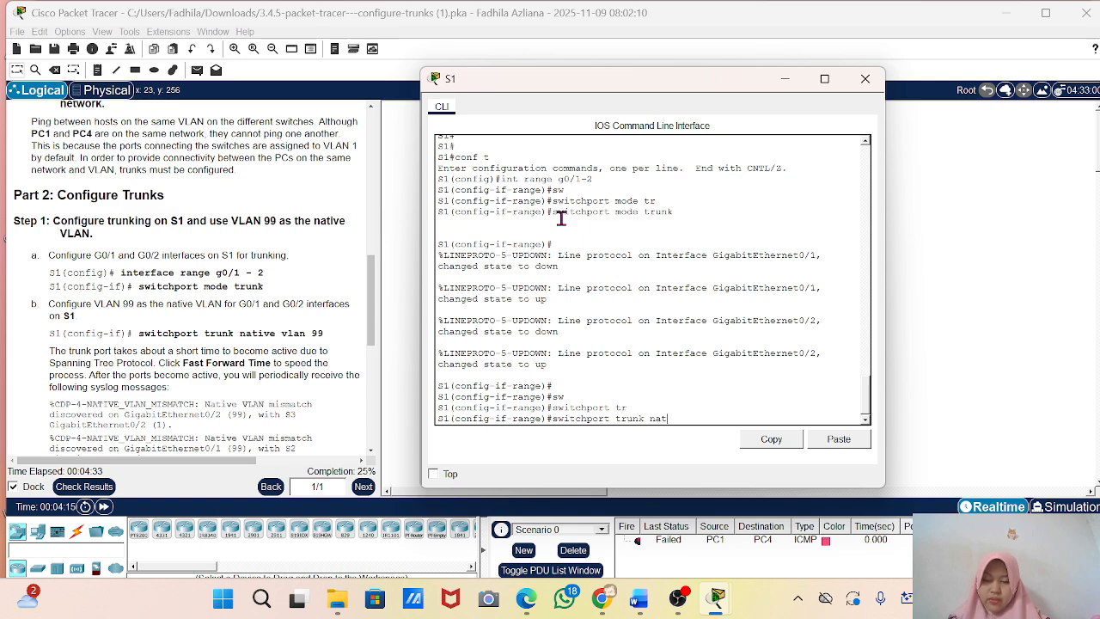
pyautogui.press('Tab')
pyautogui.write('v')
pyautogui.press('Tab')
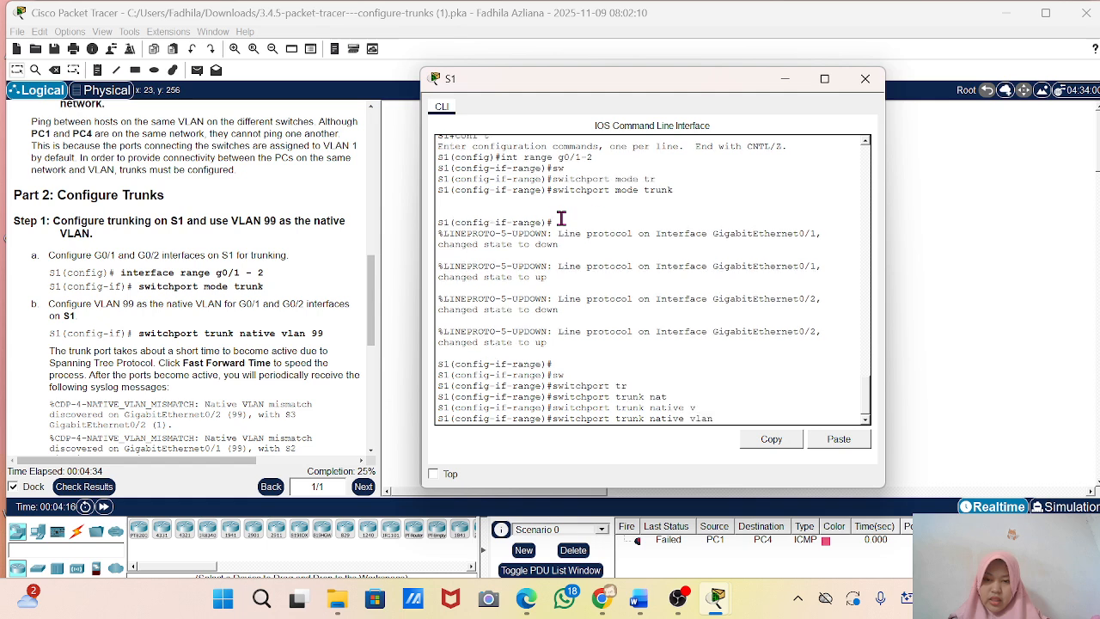
pyautogui.write('99')
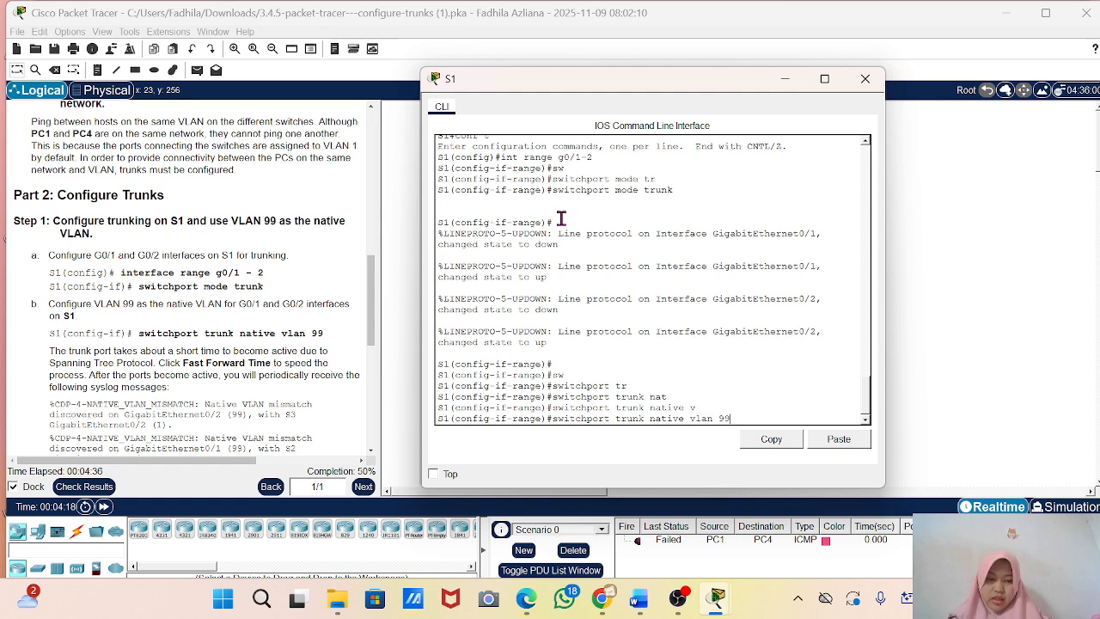
pyautogui.press('Return')
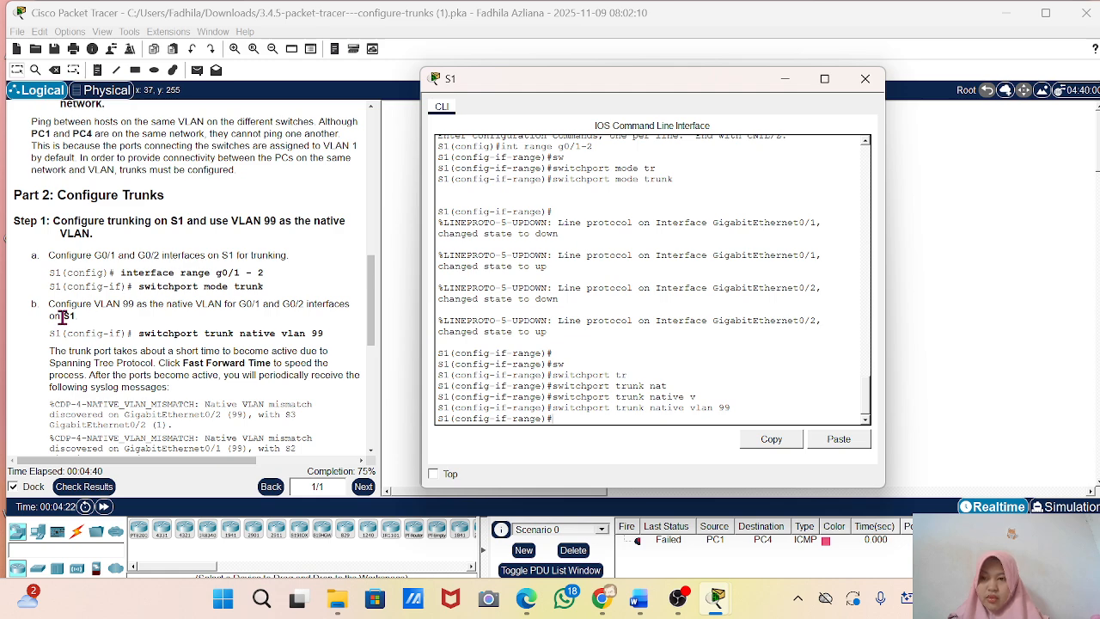
# Minimize the S1 window and fast-forward the simulation time to speed up trunk port activation.
pyautogui.scroll(-3, 62, 317)
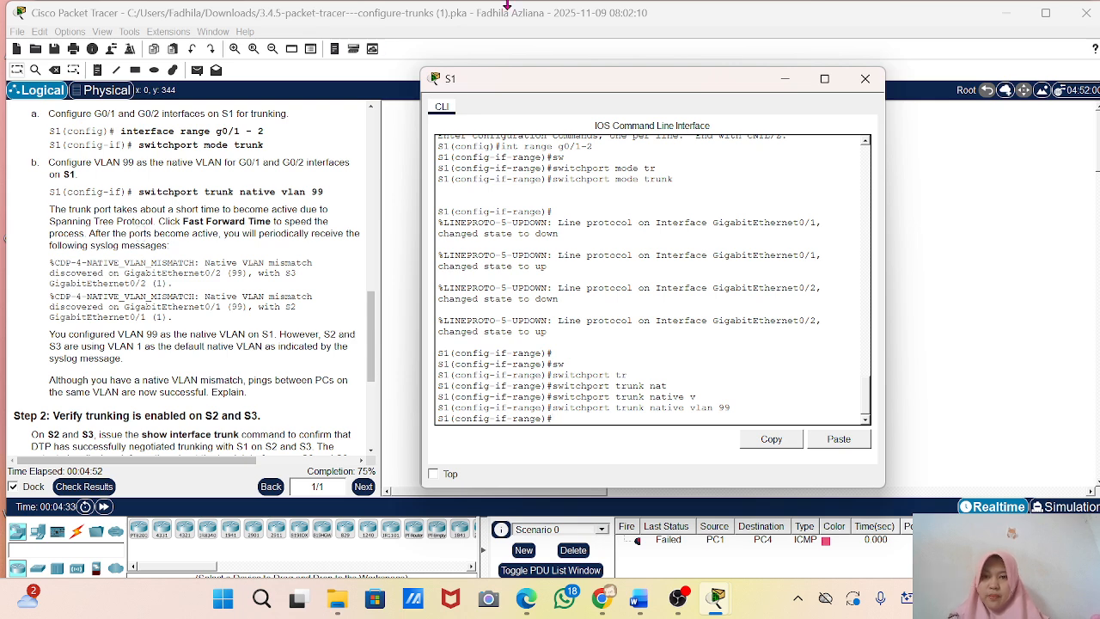
pyautogui.click(784, 82)
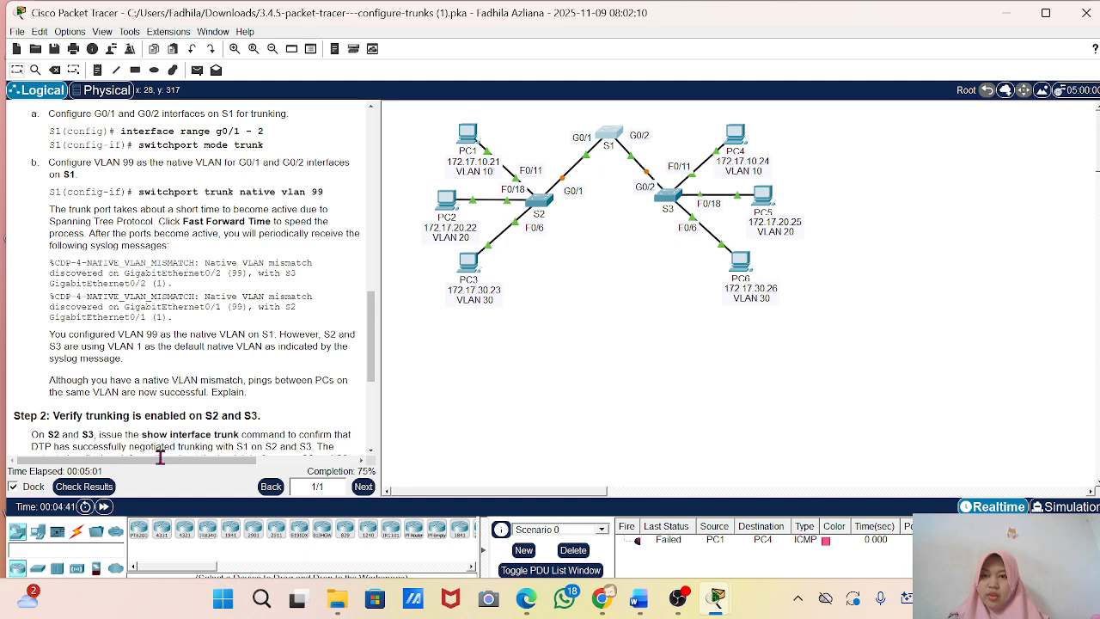
pyautogui.click(103, 507)
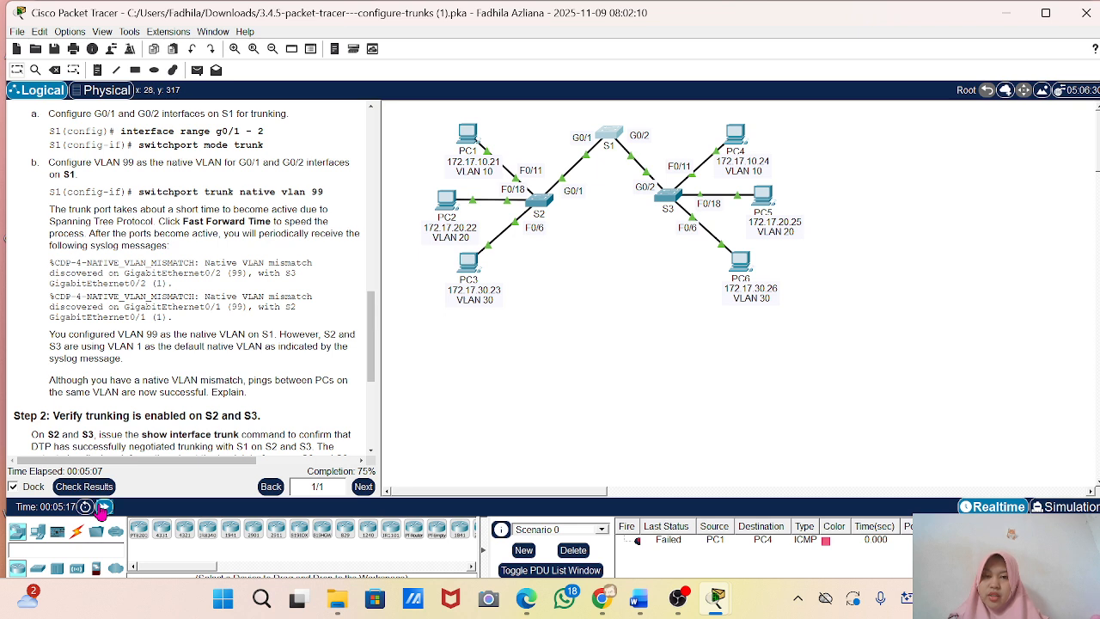
pyautogui.click(103, 507)
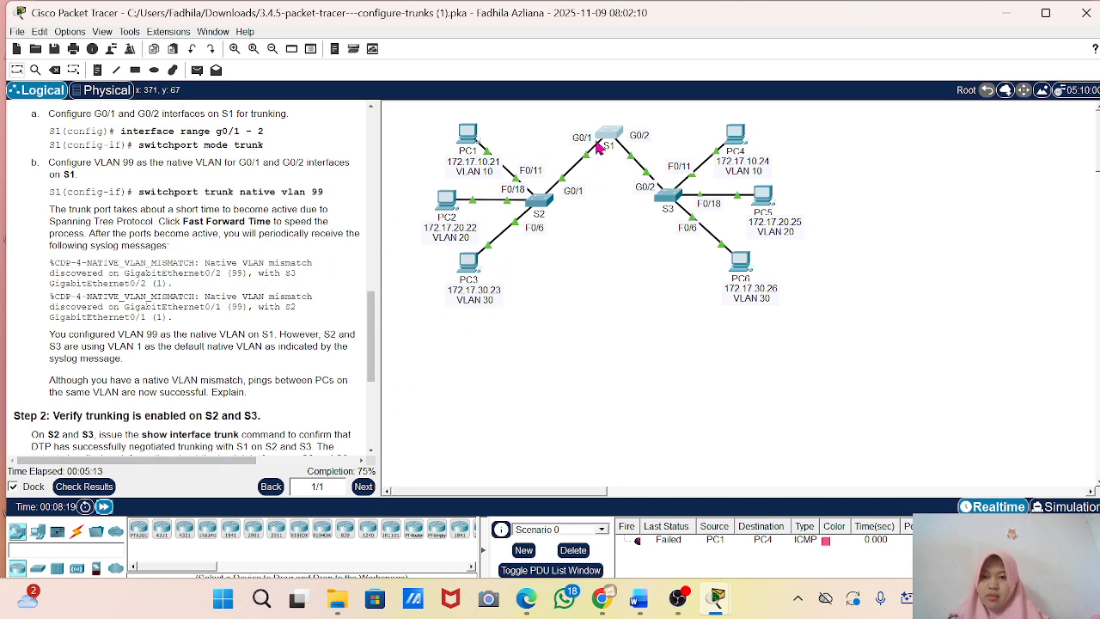
# Reopen S1's command line, compare its syslog messages with the native VLAN explanation in the instructions, and minimize the window.
pyautogui.click(615, 135)
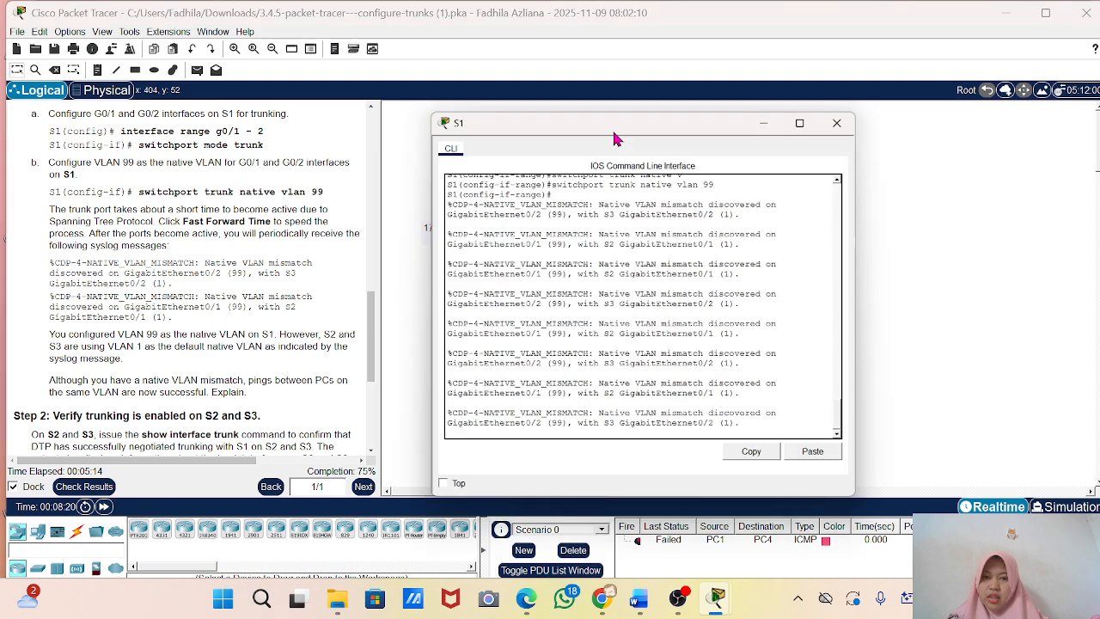
pyautogui.scroll(2, 675, 414)
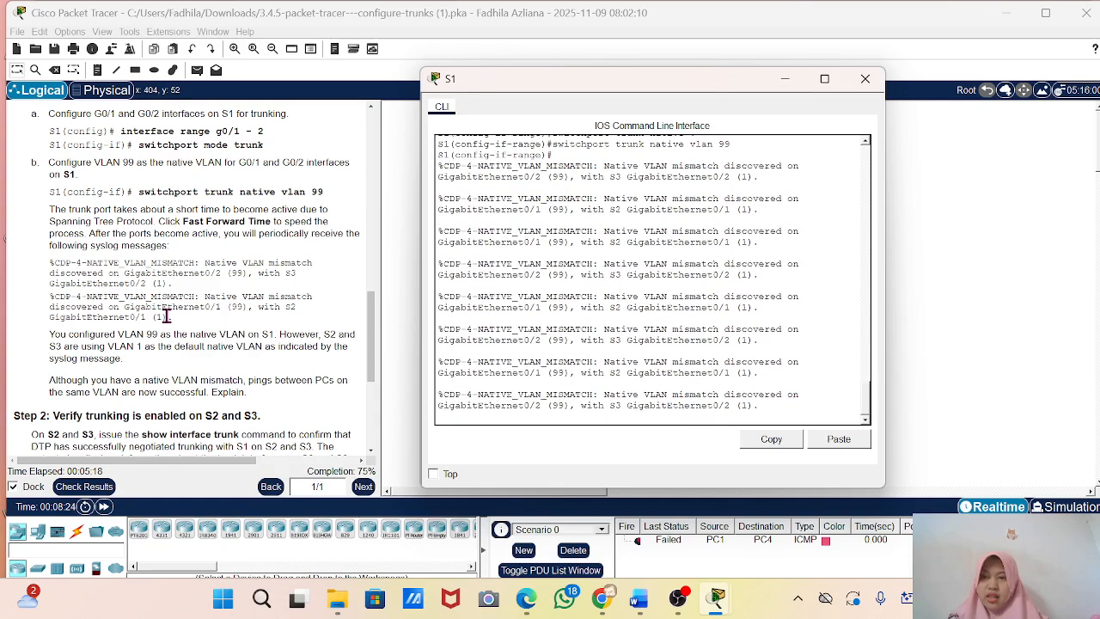
pyautogui.scroll(-1, 158, 349)
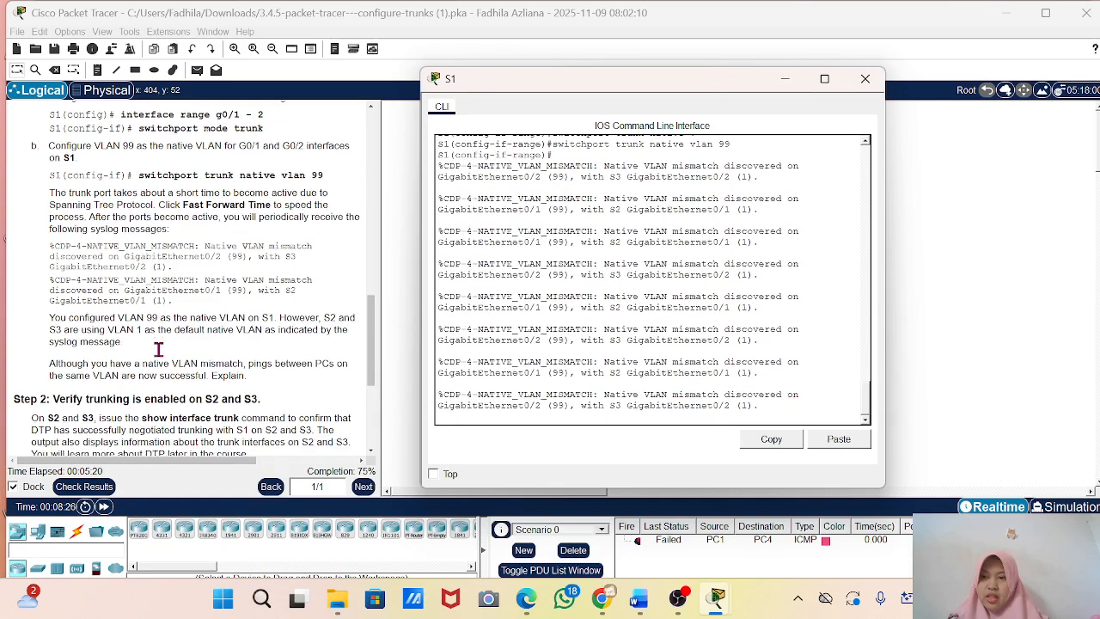
pyautogui.scroll(-3, 158, 349)
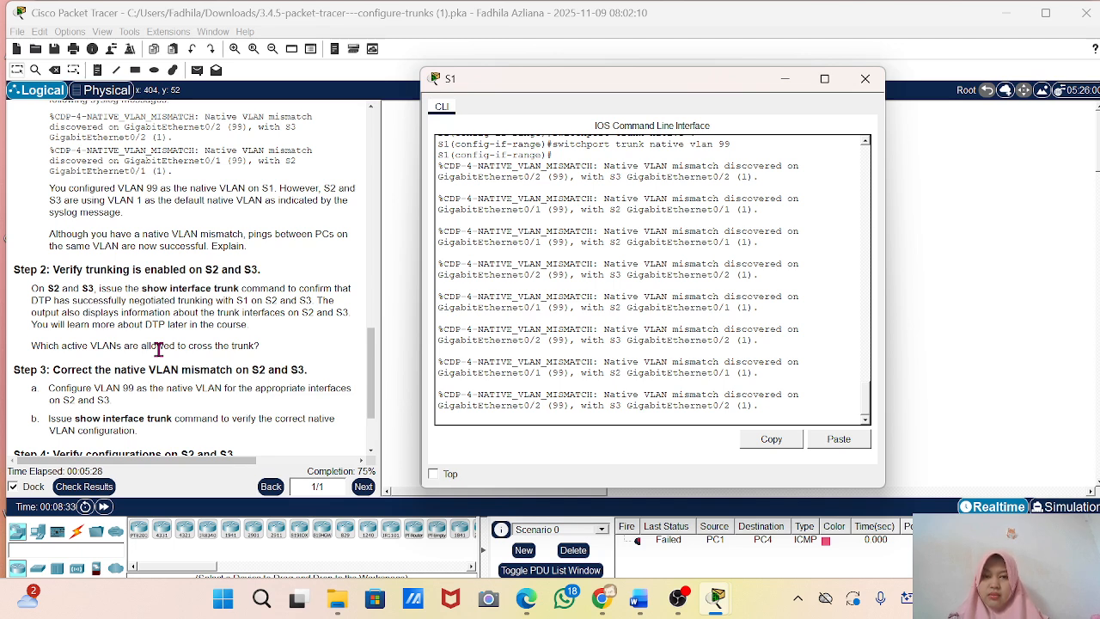
pyautogui.click(786, 83)
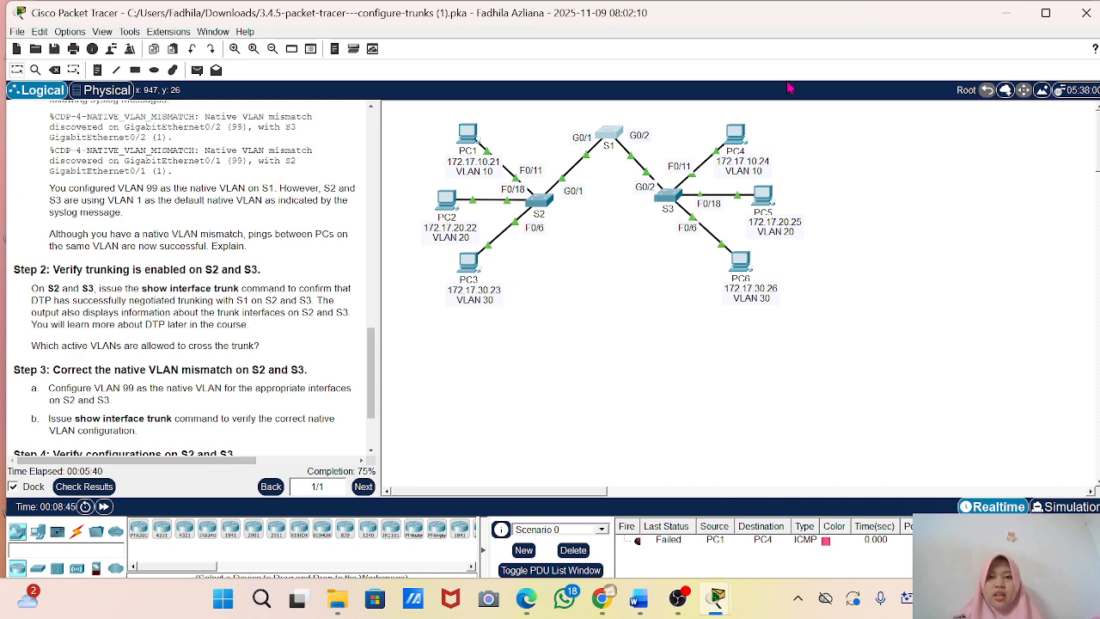
pyautogui.click(609, 136)
pyautogui.moveTo(768, 414); pyautogui.dragTo(561, 375)
pyautogui.click(561, 375)
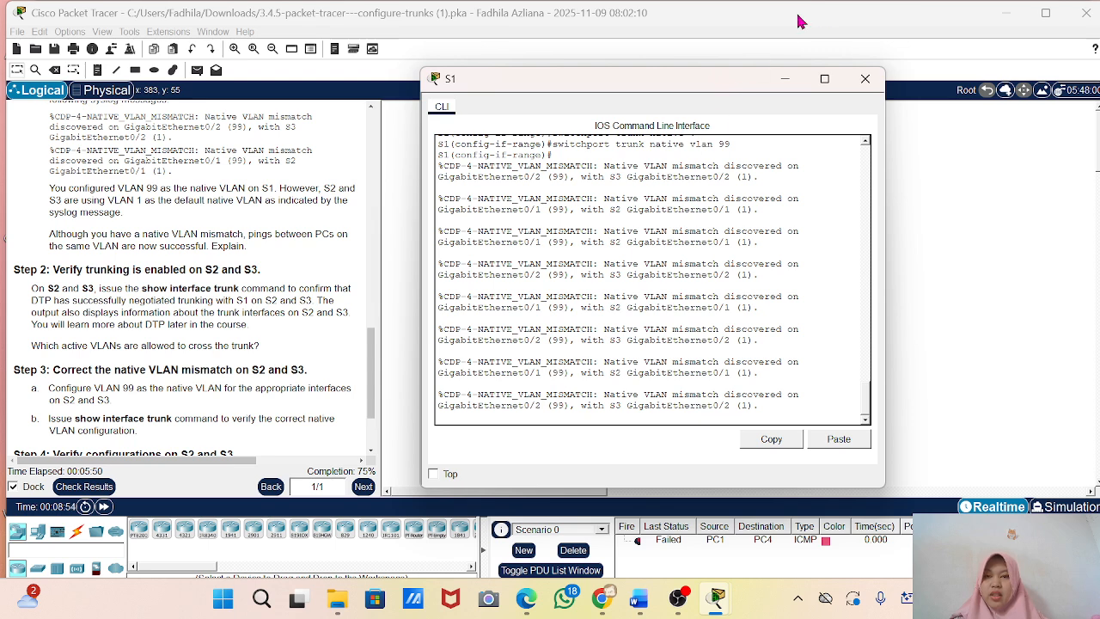
pyautogui.click(782, 81)
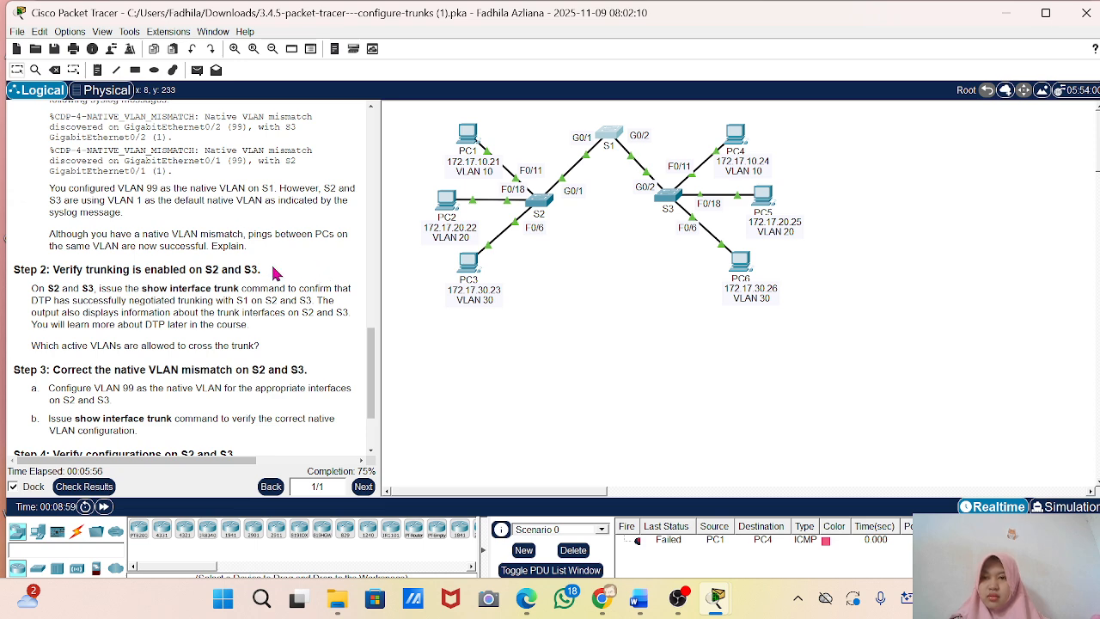
# Follow Part 2 Step 2 by running show int trunk on switch S2 to check its trunk interfaces.
pyautogui.scroll(-2, 97, 272)
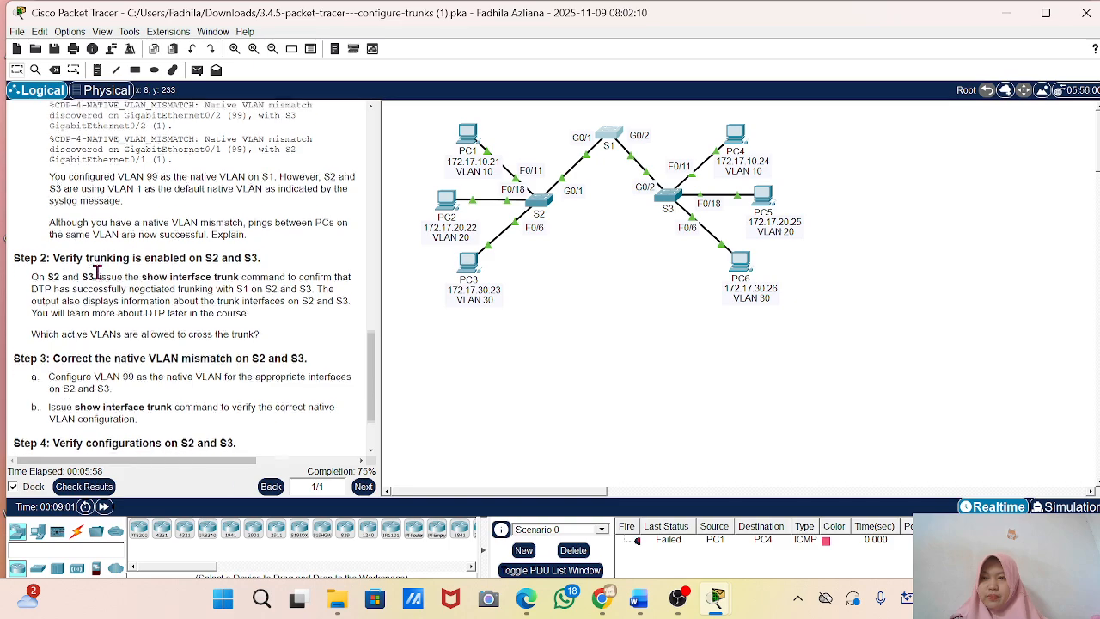
pyautogui.scroll(8, 98, 272)
pyautogui.scroll(-10, 97, 271)
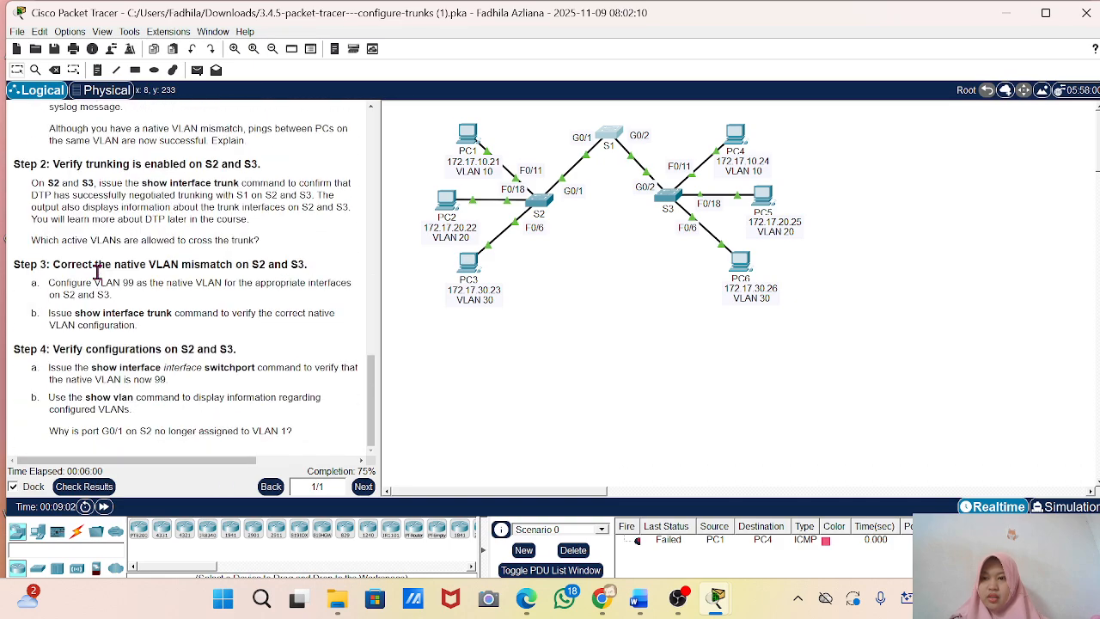
pyautogui.scroll(1, 97, 272)
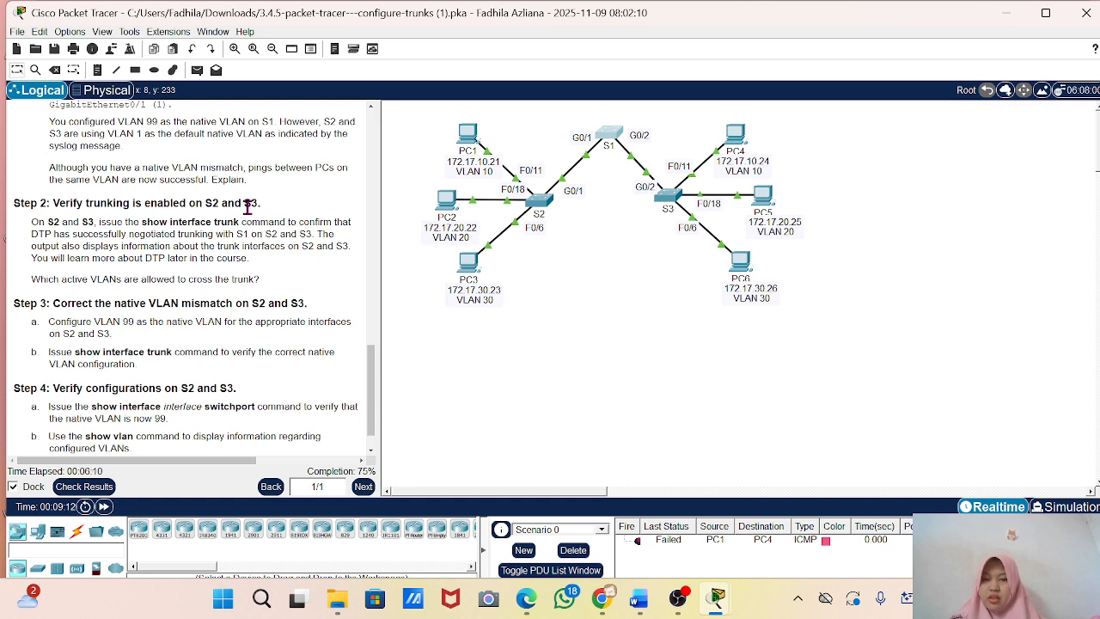
pyautogui.click(538, 199)
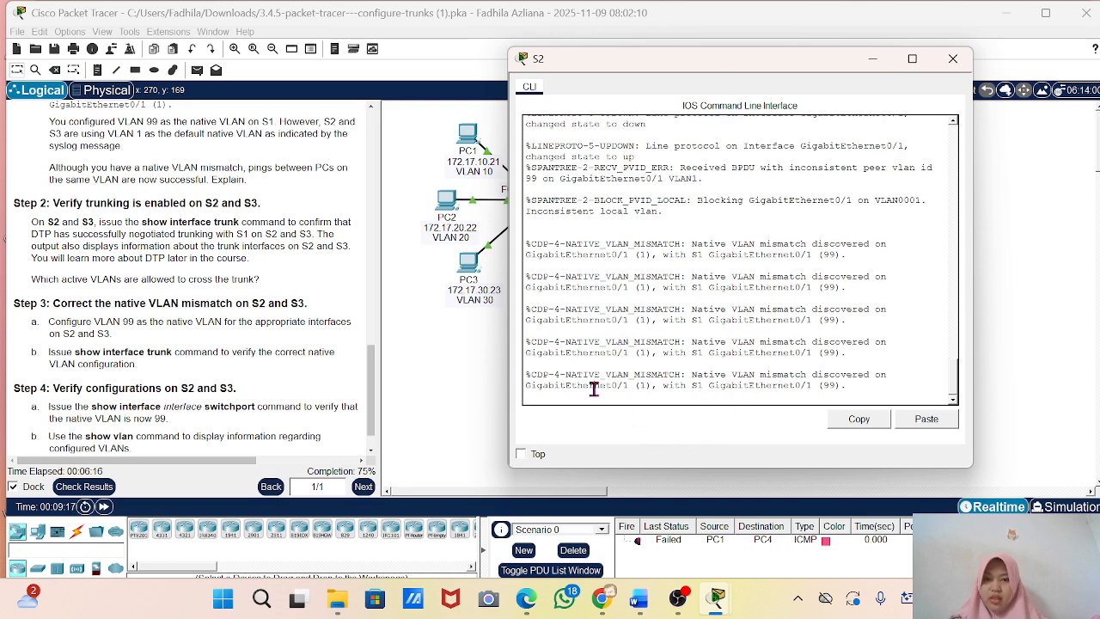
pyautogui.press('Return')
pyautogui.press('Return')
pyautogui.press('Return')
pyautogui.press('Return')
pyautogui.write('sh')
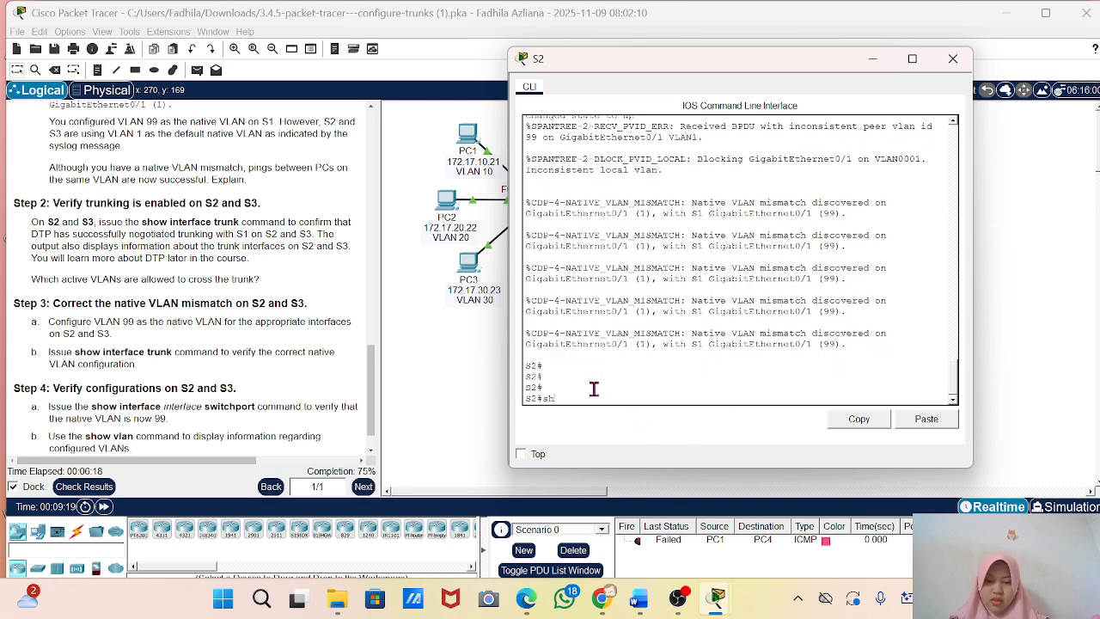
pyautogui.write('ow')
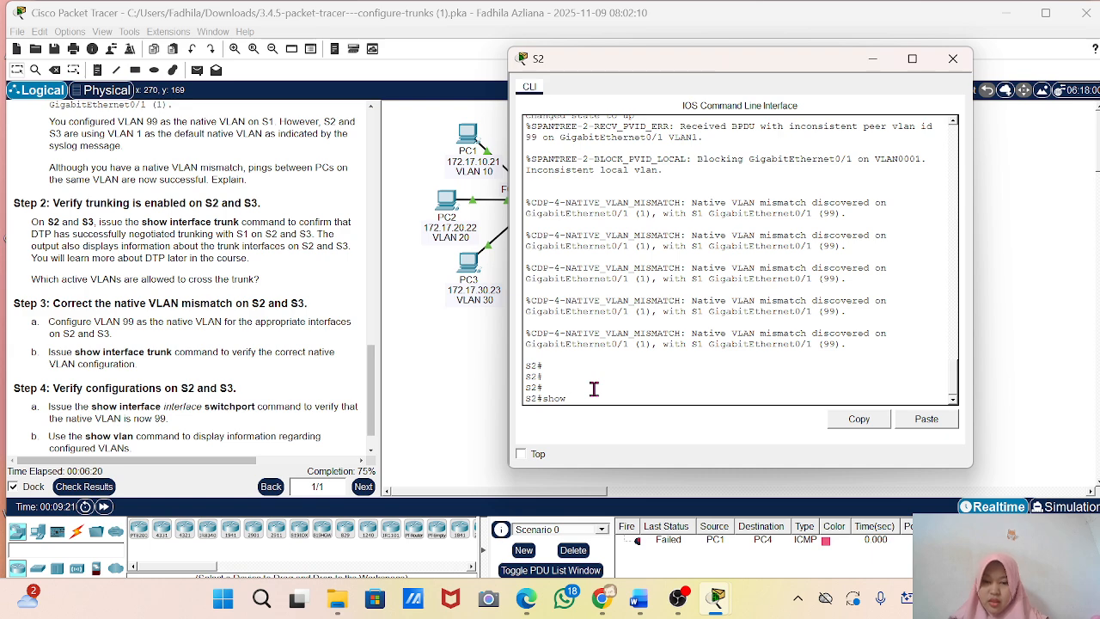
pyautogui.write(' int tr')
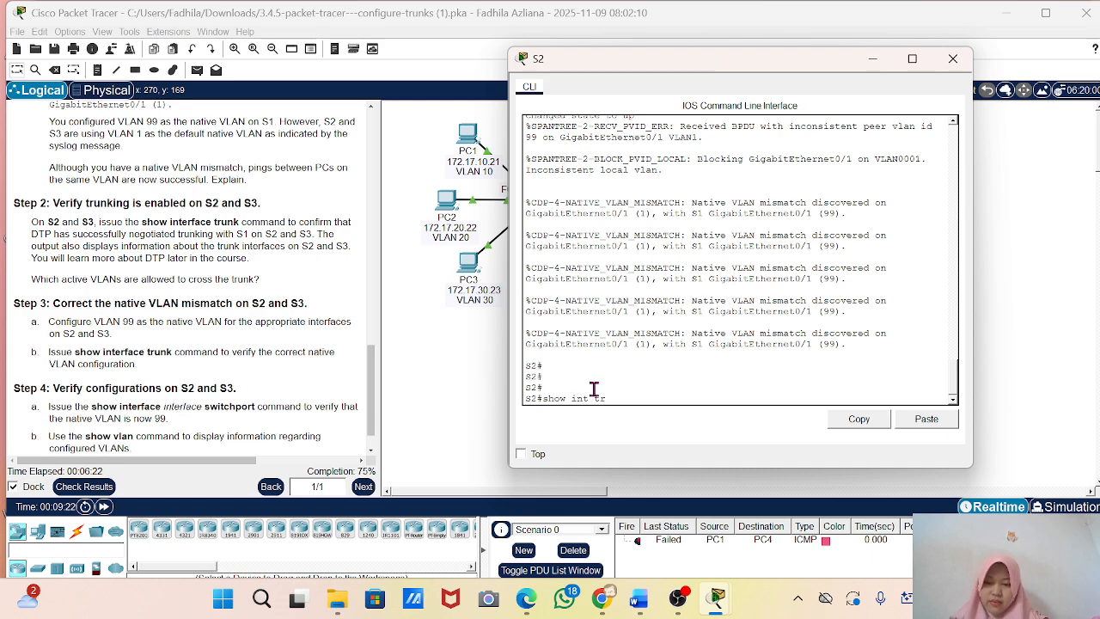
pyautogui.press('Tab')
pyautogui.press('Return')
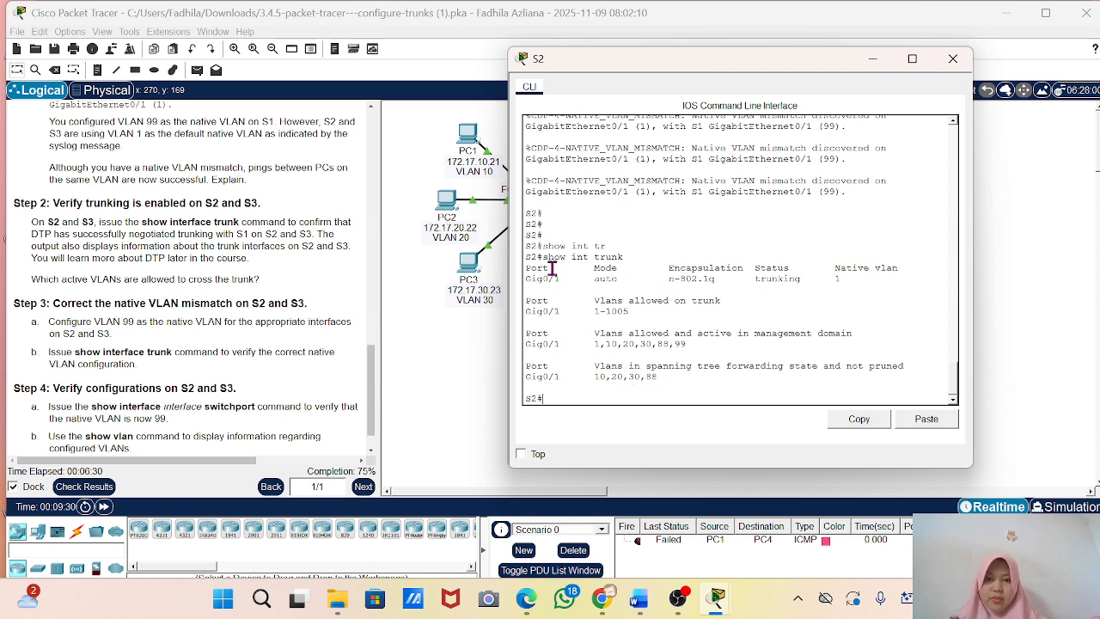
# Examine S2's trunk output for the VLANs allowed on the trunk and those allowed and active in the management domain.
pyautogui.moveTo(592, 266); pyautogui.dragTo(697, 373)
pyautogui.click(700, 374)
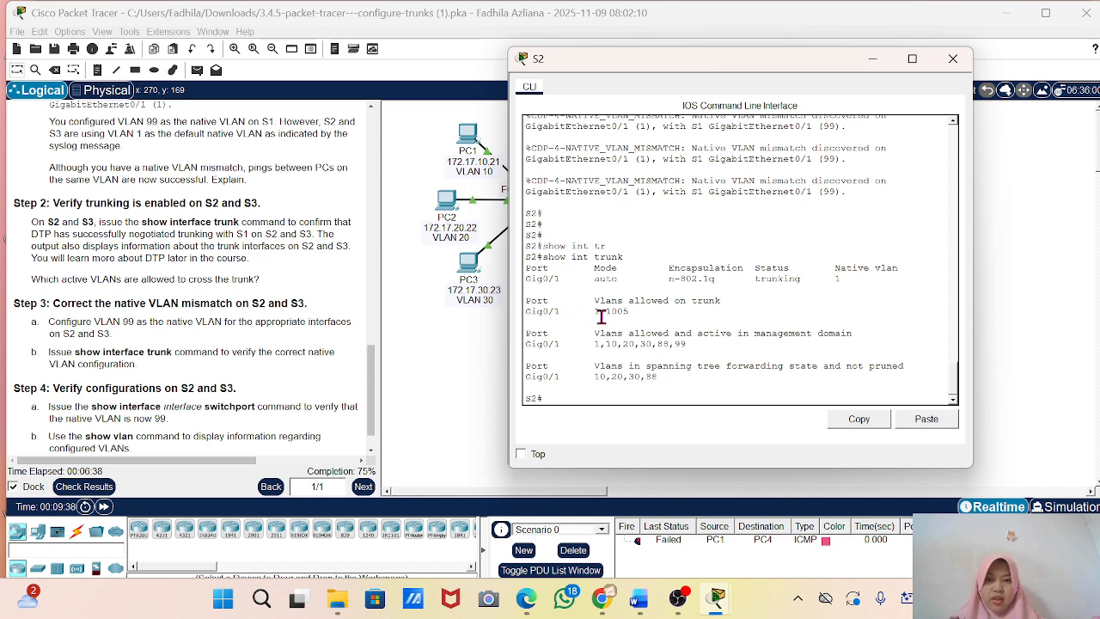
pyautogui.moveTo(589, 300); pyautogui.dragTo(722, 308)
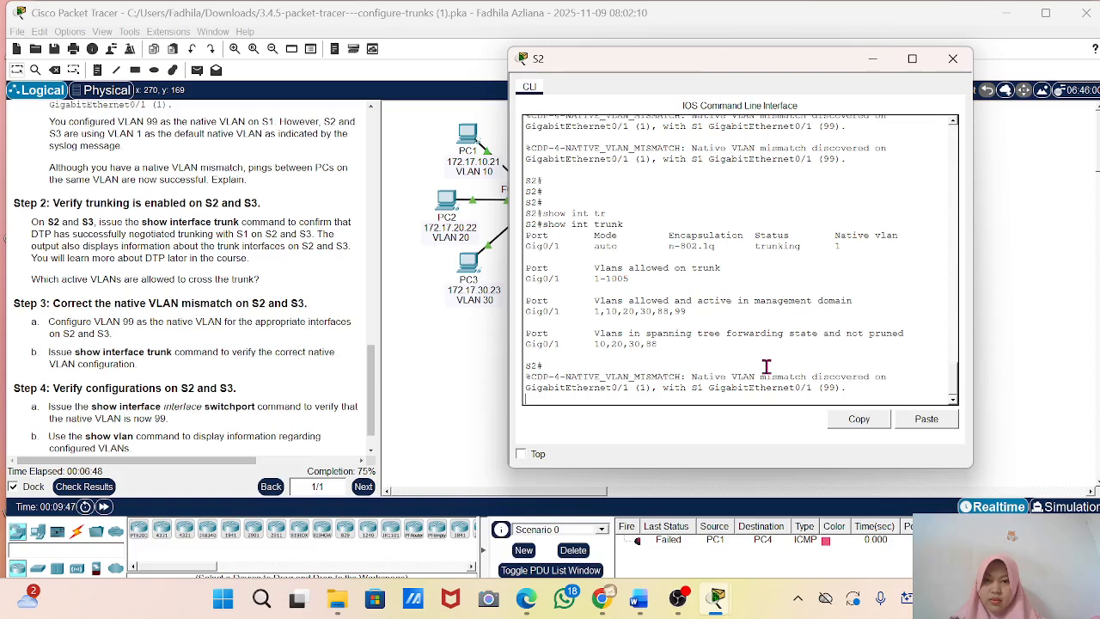
pyautogui.moveTo(590, 306); pyautogui.dragTo(568, 306)
pyautogui.click(568, 306)
pyautogui.doubleClick(595, 304)
pyautogui.moveTo(636, 304); pyautogui.dragTo(800, 315)
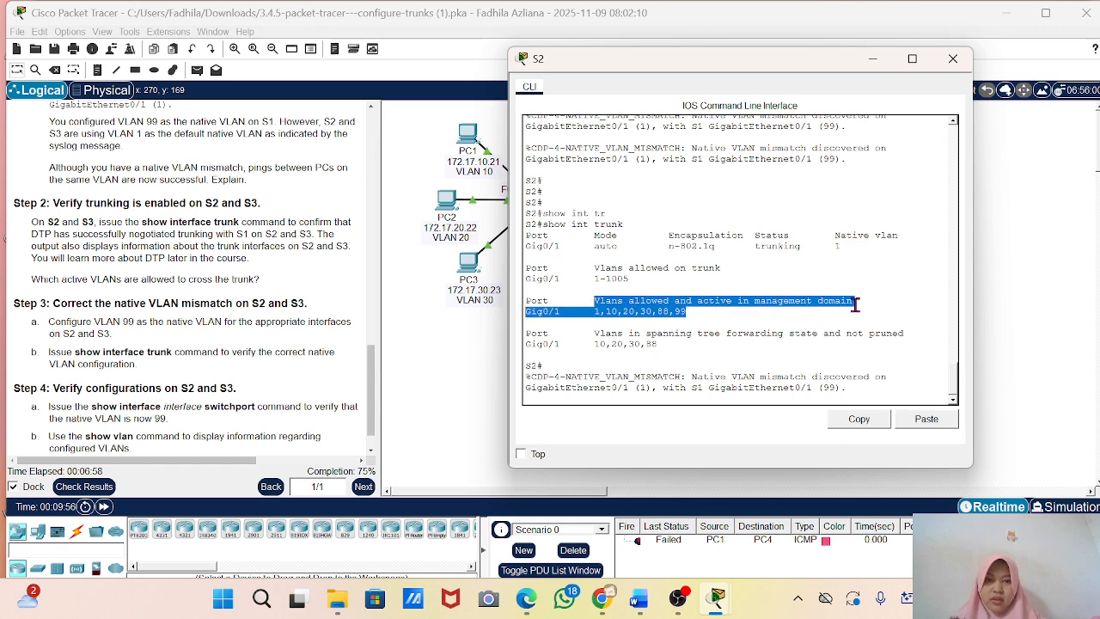
pyautogui.click(595, 315)
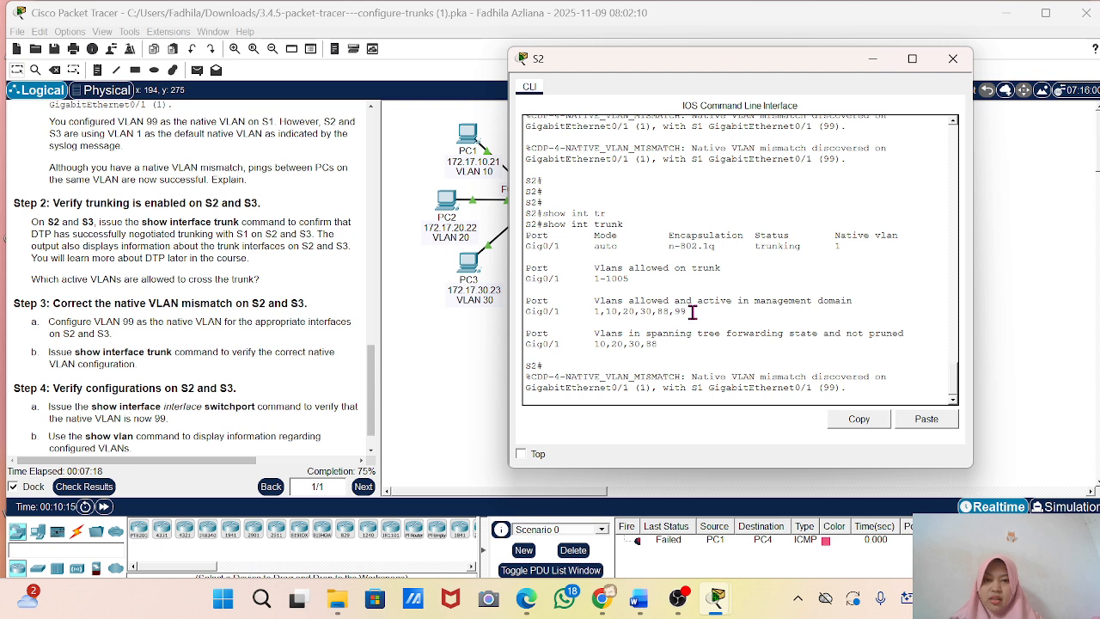
pyautogui.moveTo(692, 312); pyautogui.dragTo(591, 312)
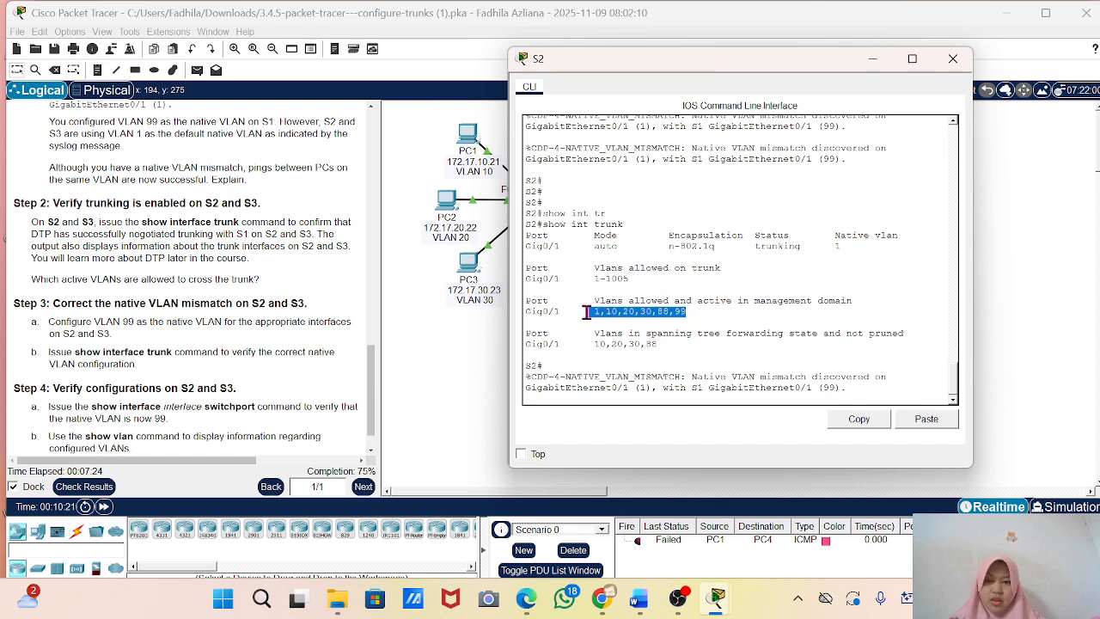
pyautogui.click(664, 301)
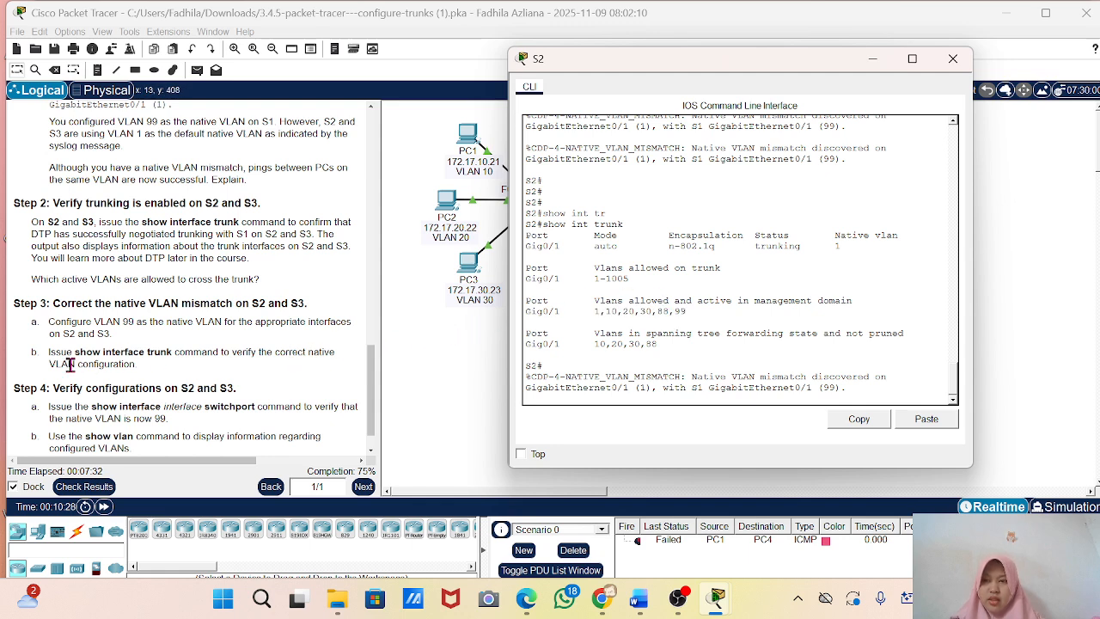
# Follow Part 2 Step 3 by entering global configuration mode on S2 and opening interface g0/1 for configuration.
pyautogui.scroll(-1, 70, 365)
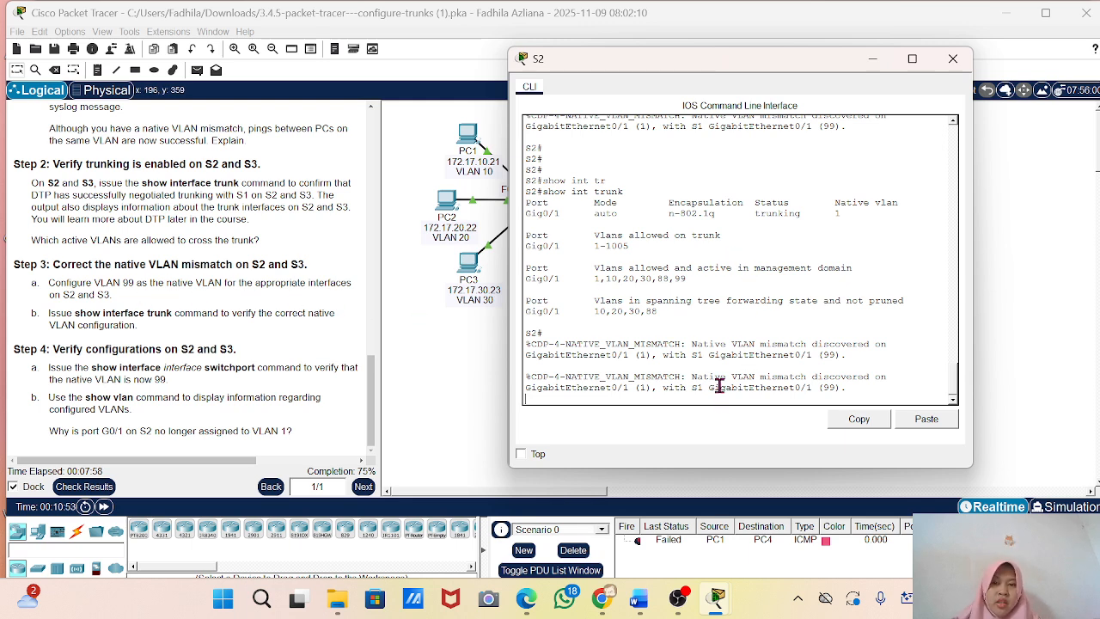
pyautogui.press('Return')
pyautogui.press('Return')
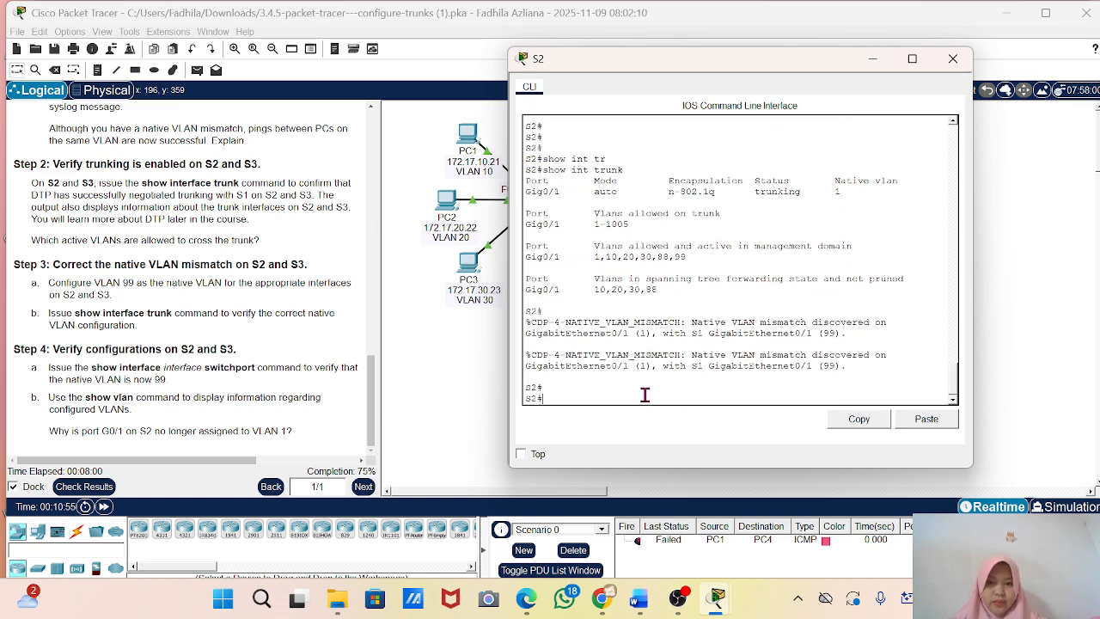
pyautogui.press('Return')
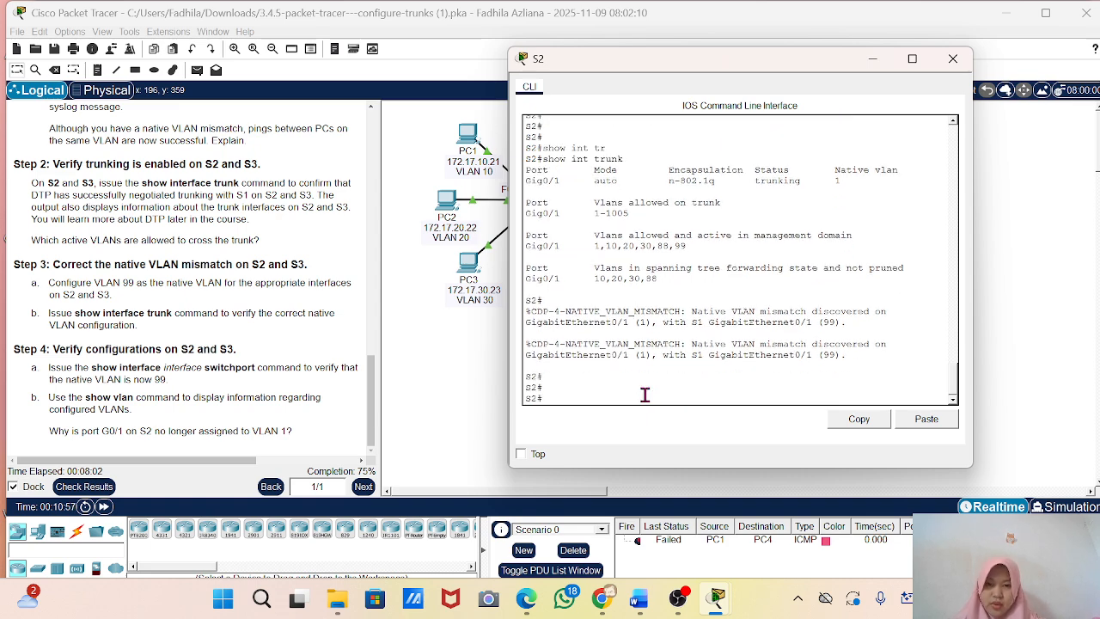
pyautogui.write('conf t')
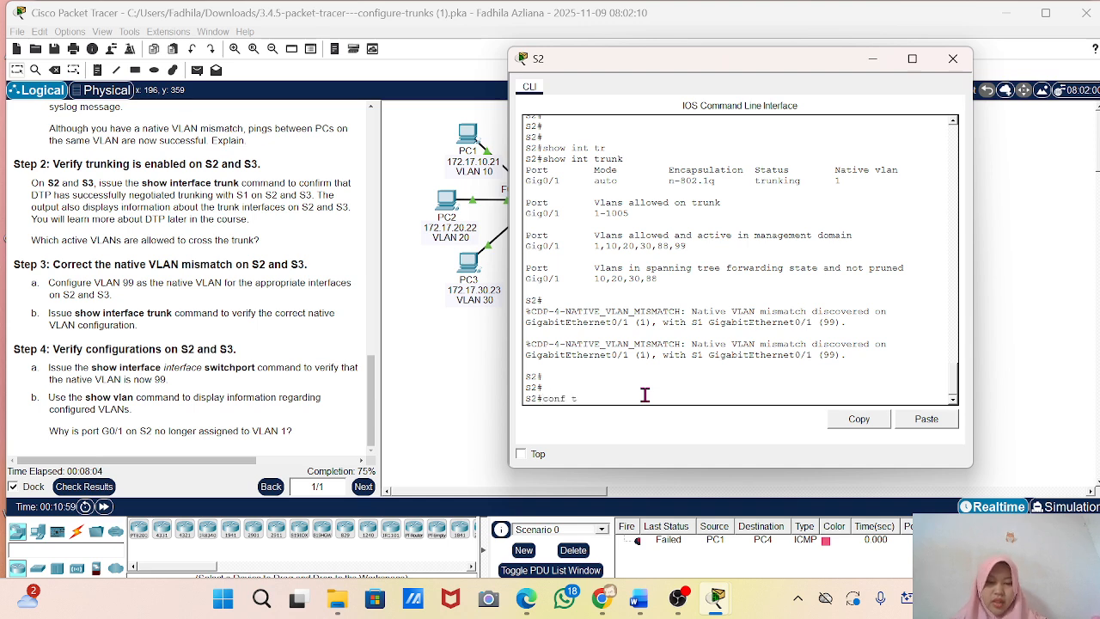
pyautogui.press('Return')
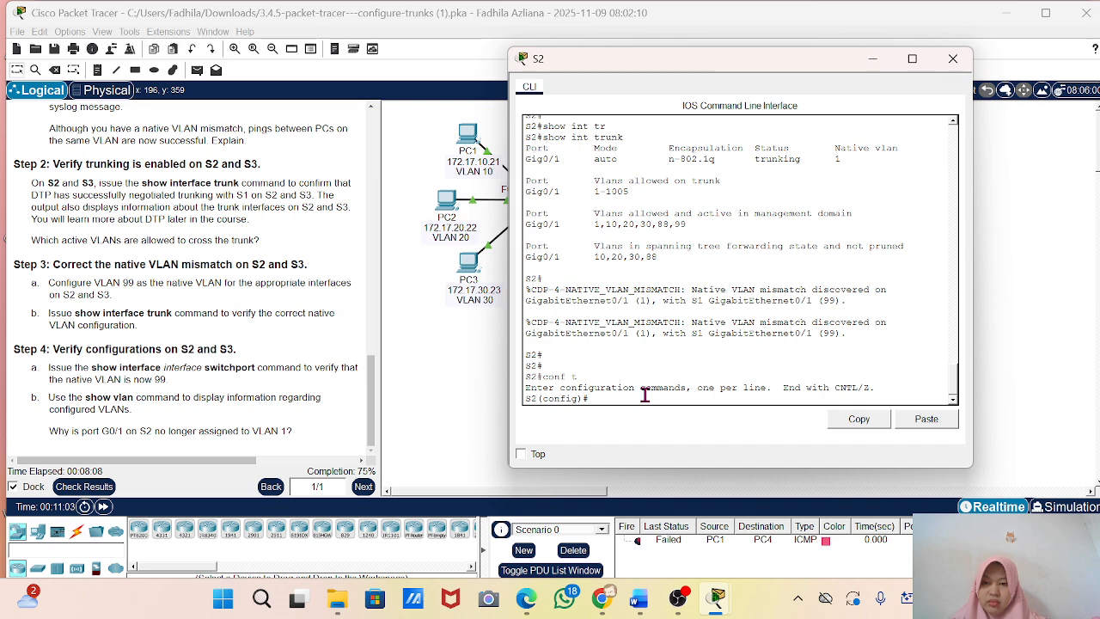
pyautogui.write('sw')
pyautogui.press('Tab')
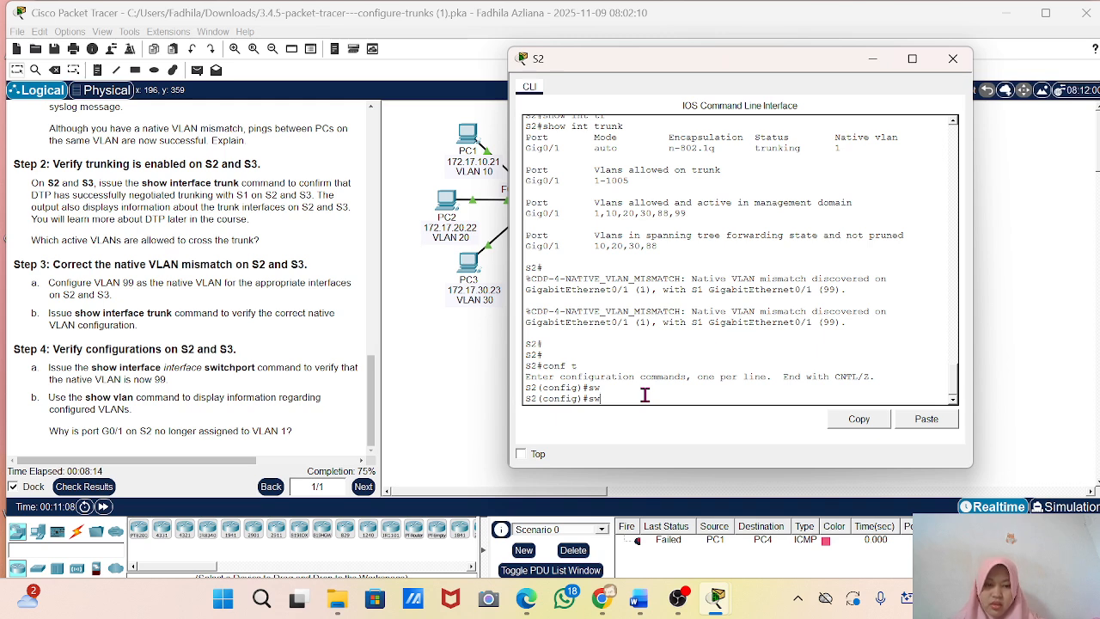
pyautogui.write('int')
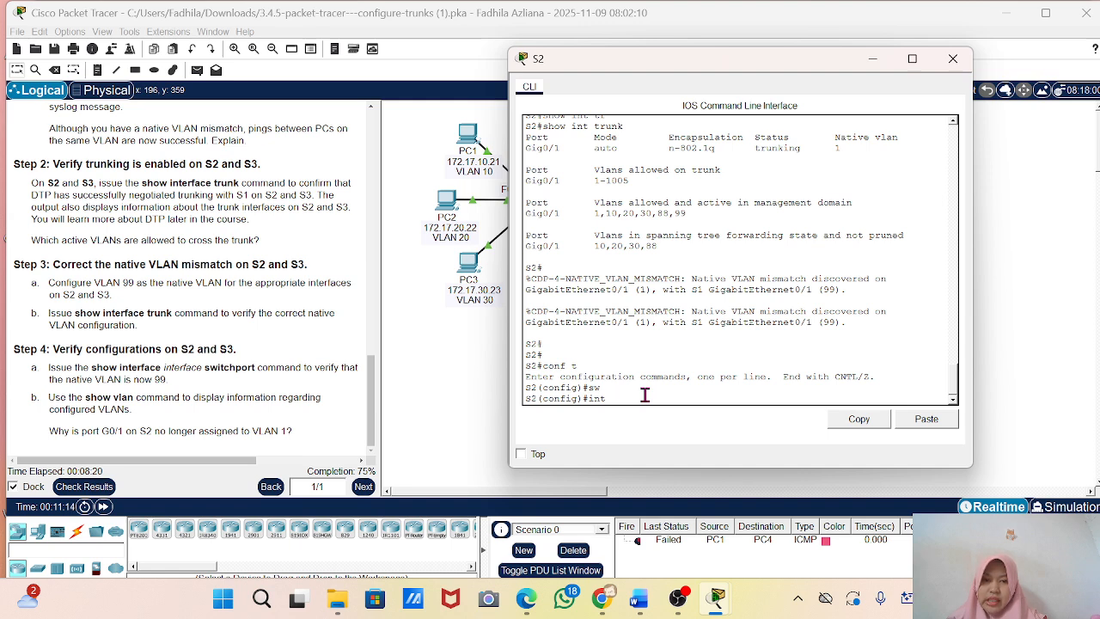
pyautogui.write('g')
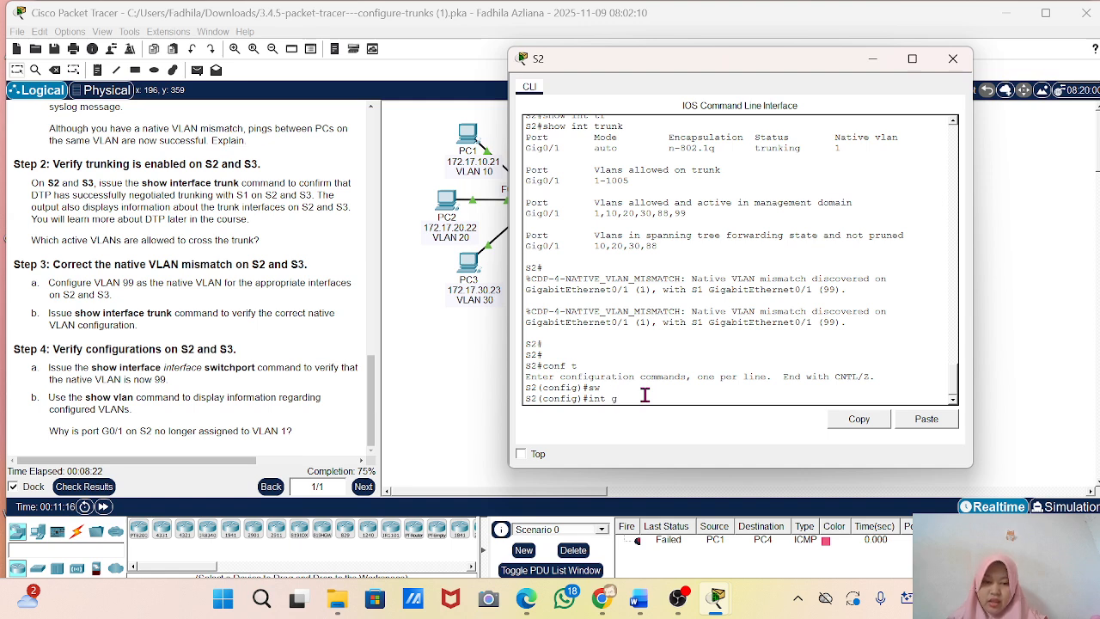
pyautogui.write('0')
pyautogui.press('BackSpace')
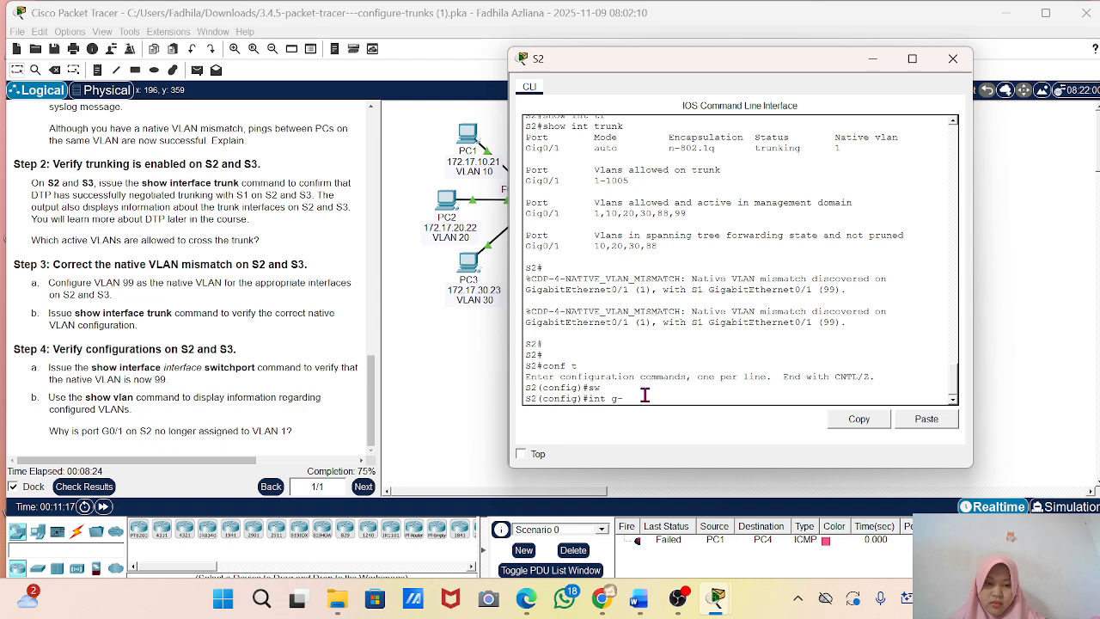
pyautogui.write('0/1')
pyautogui.press('Return')
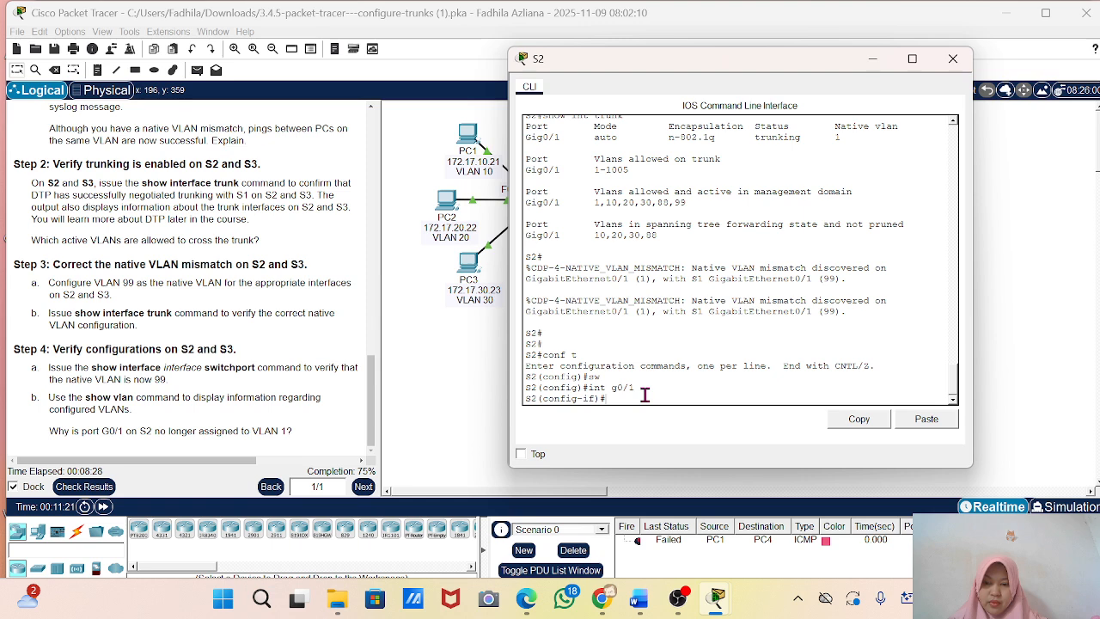
# Set S2's g0/1 interface to trunk mode with switchport mode trunk.
pyautogui.write('sw')
pyautogui.press('Tab')
pyautogui.write('m')
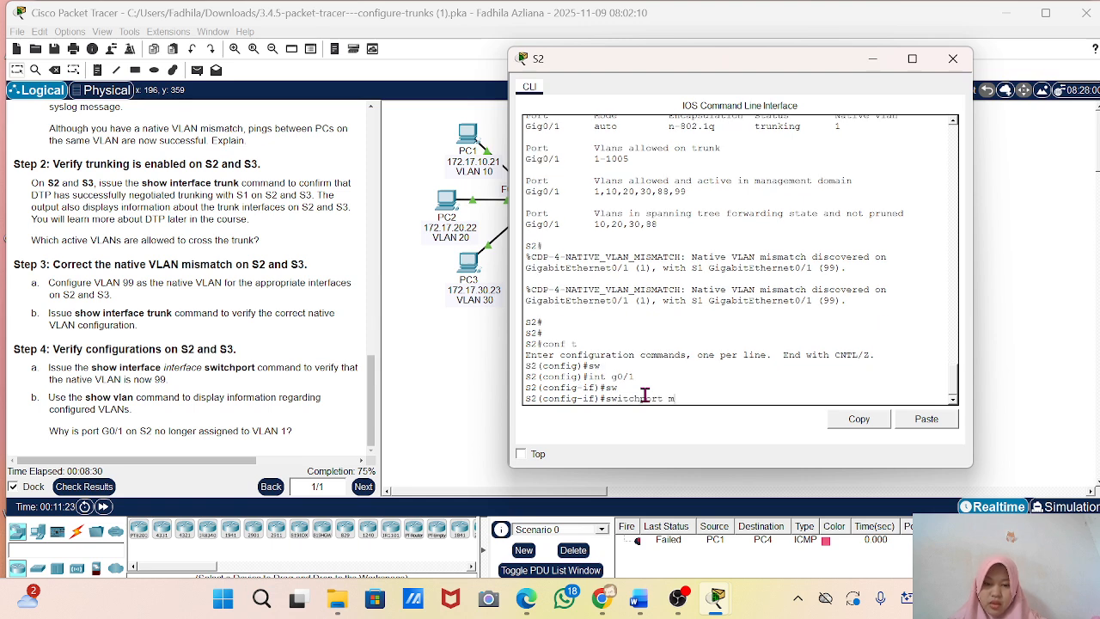
pyautogui.write('ode t')
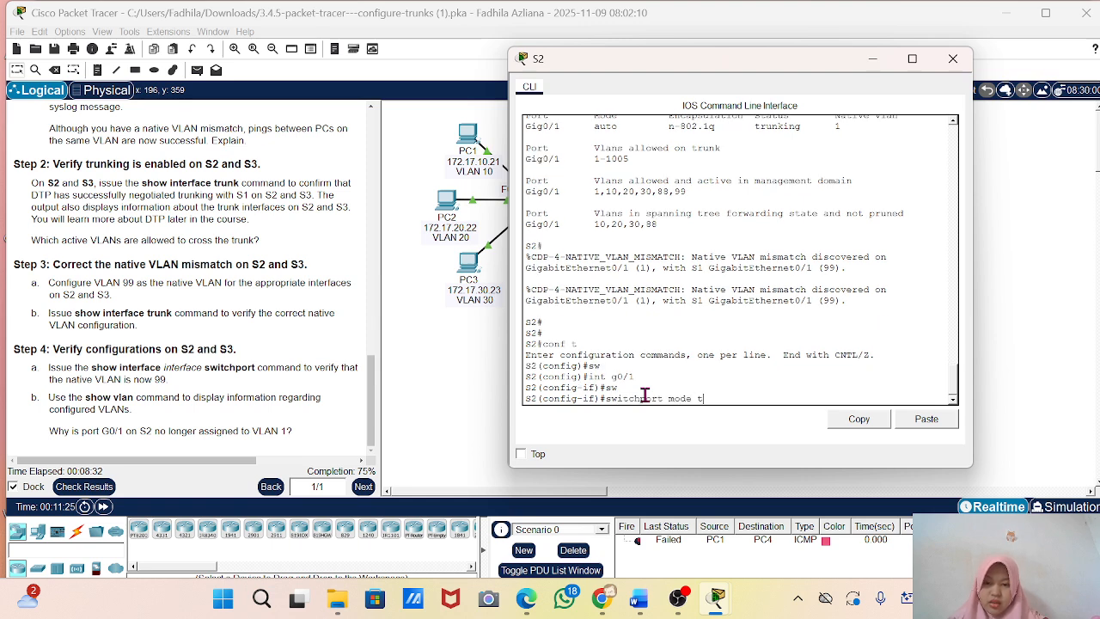
pyautogui.write('r')
pyautogui.press('Tab')
pyautogui.press('Return')
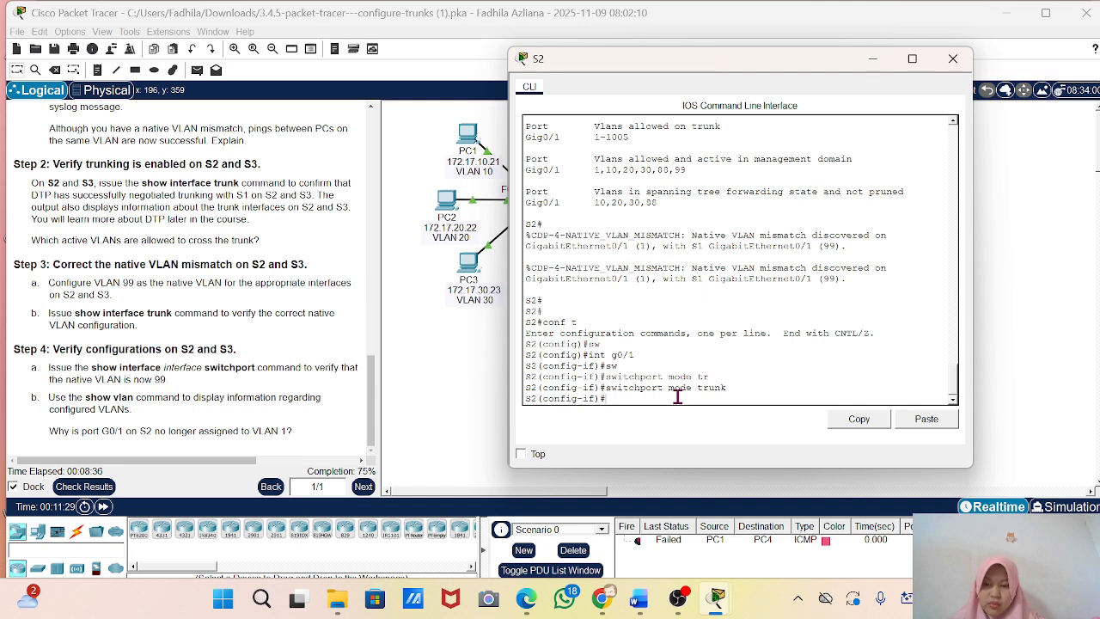
# Assign VLAN 99 as the native VLAN on S2's g0/1 trunk and minimize the S2 window.
pyautogui.write('sw')
pyautogui.press('Tab')
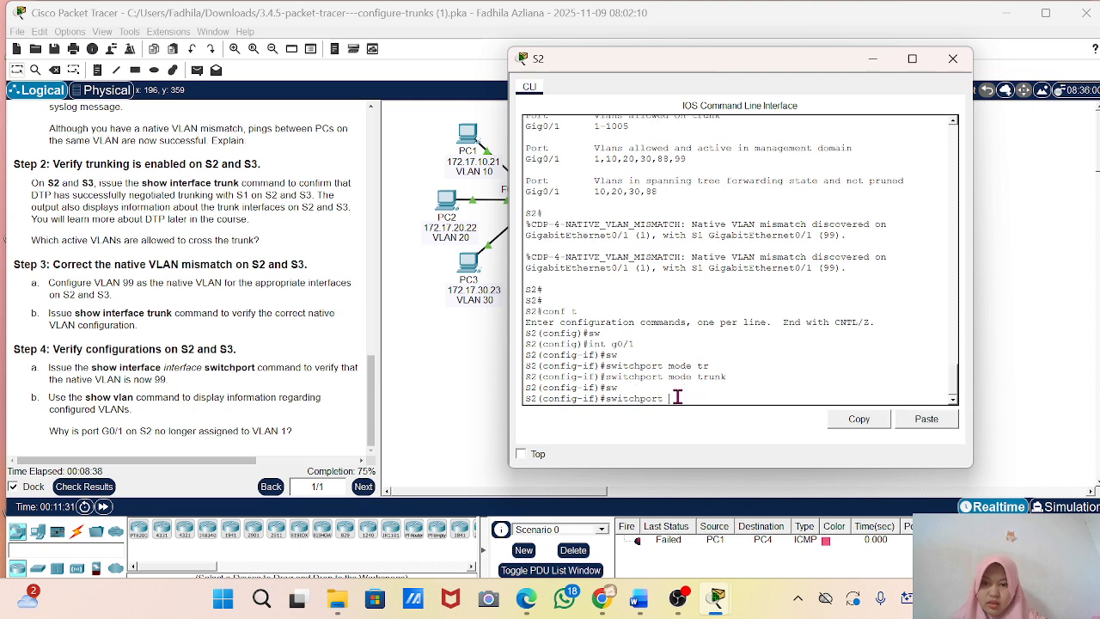
pyautogui.write('tr')
pyautogui.press('Tab')
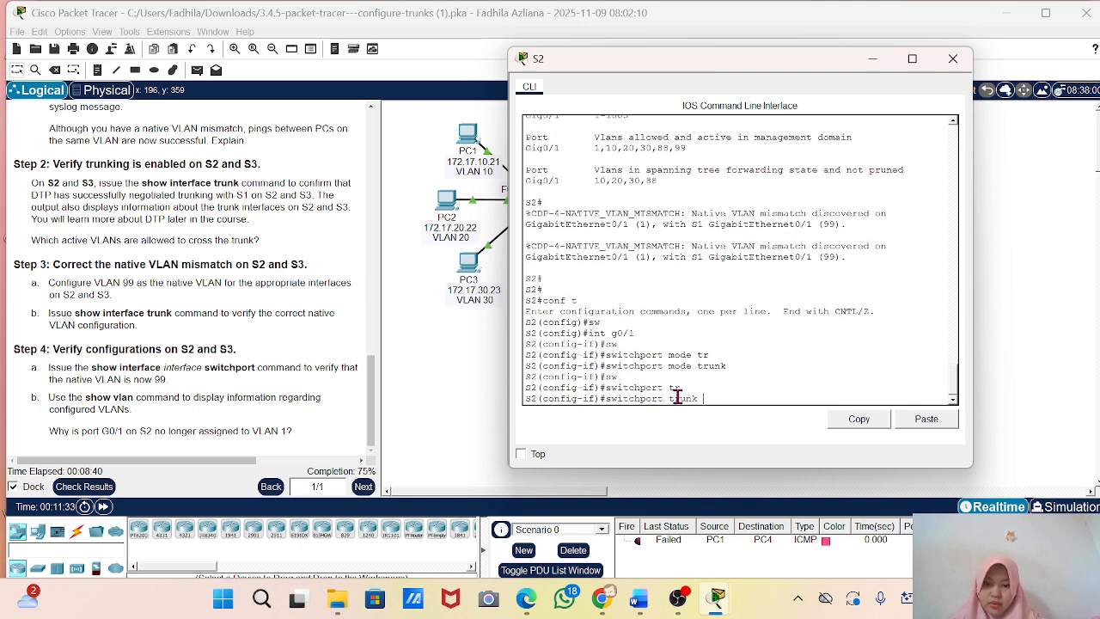
pyautogui.write('na')
pyautogui.press('Tab')
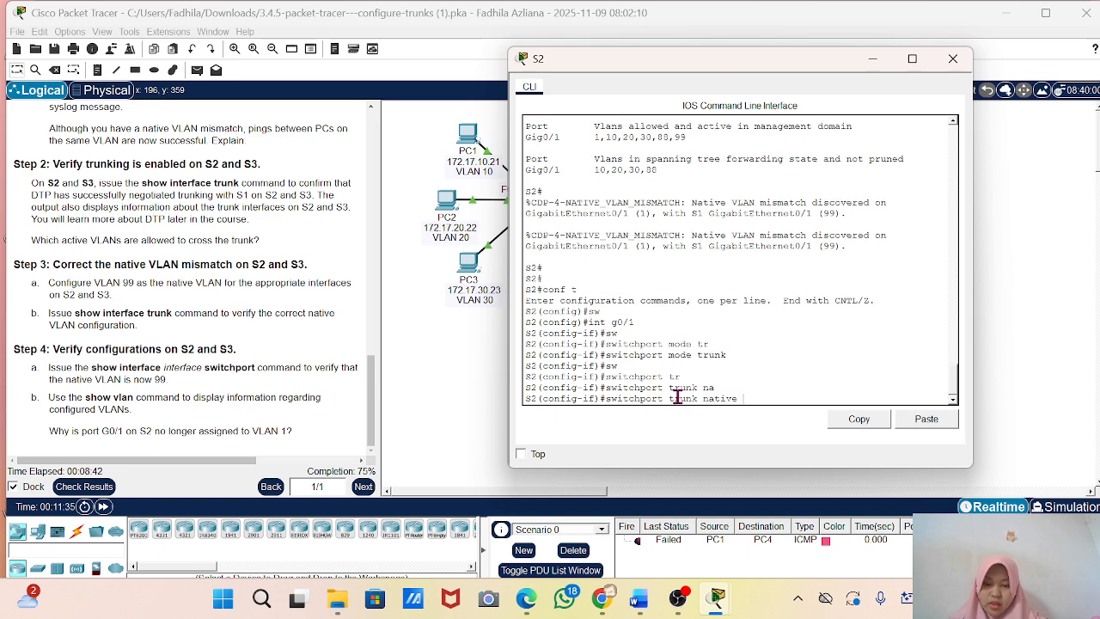
pyautogui.write('vlan')
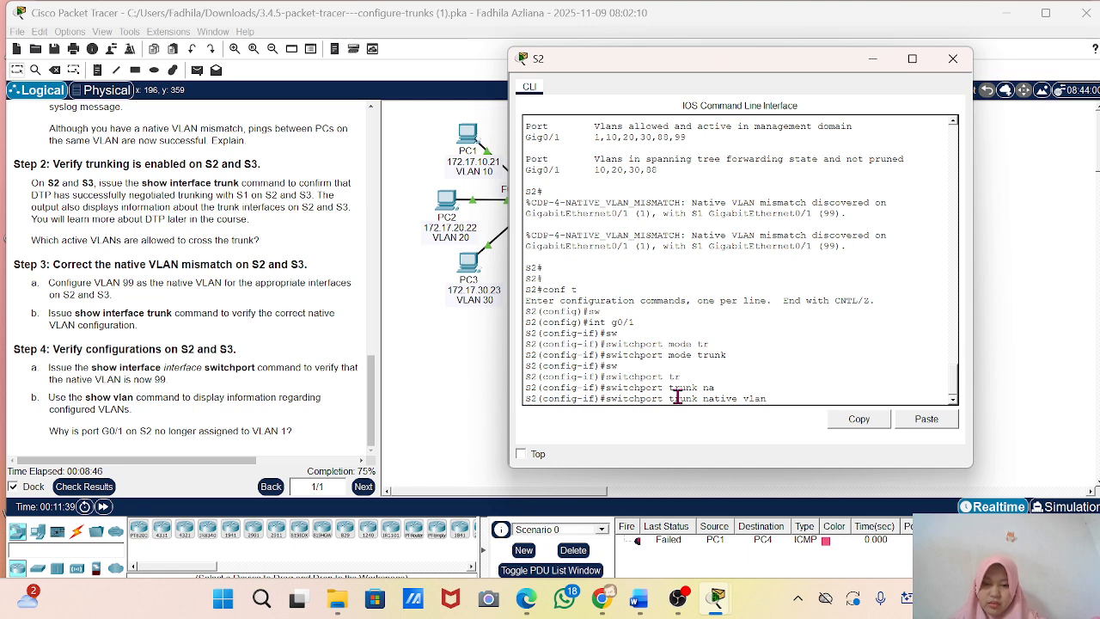
pyautogui.write(' 99')
pyautogui.press('Return')
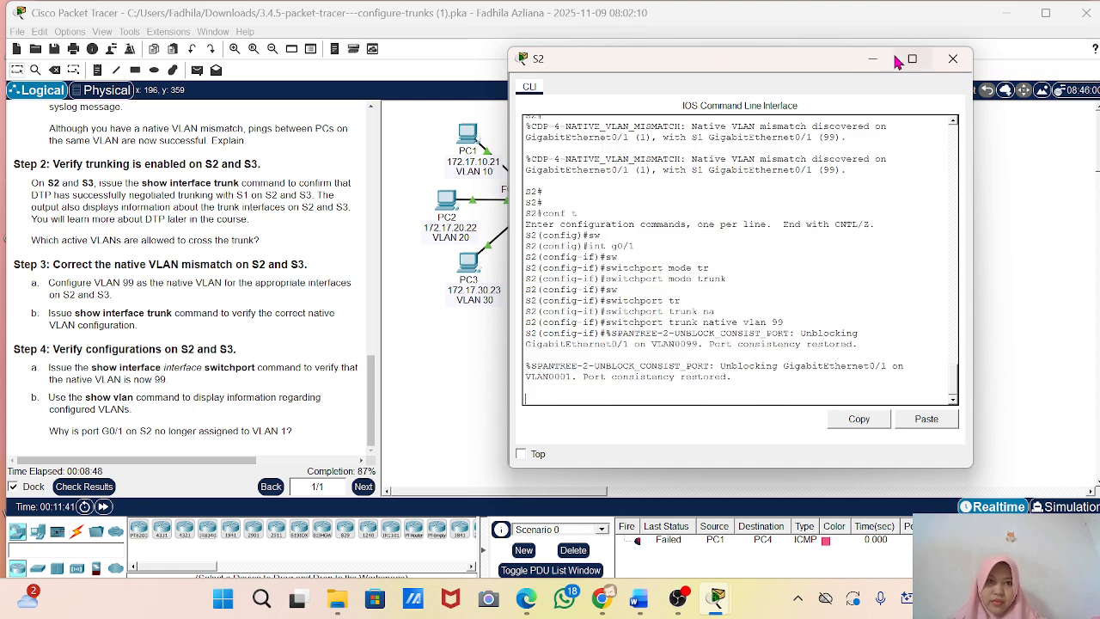
pyautogui.click(883, 61)
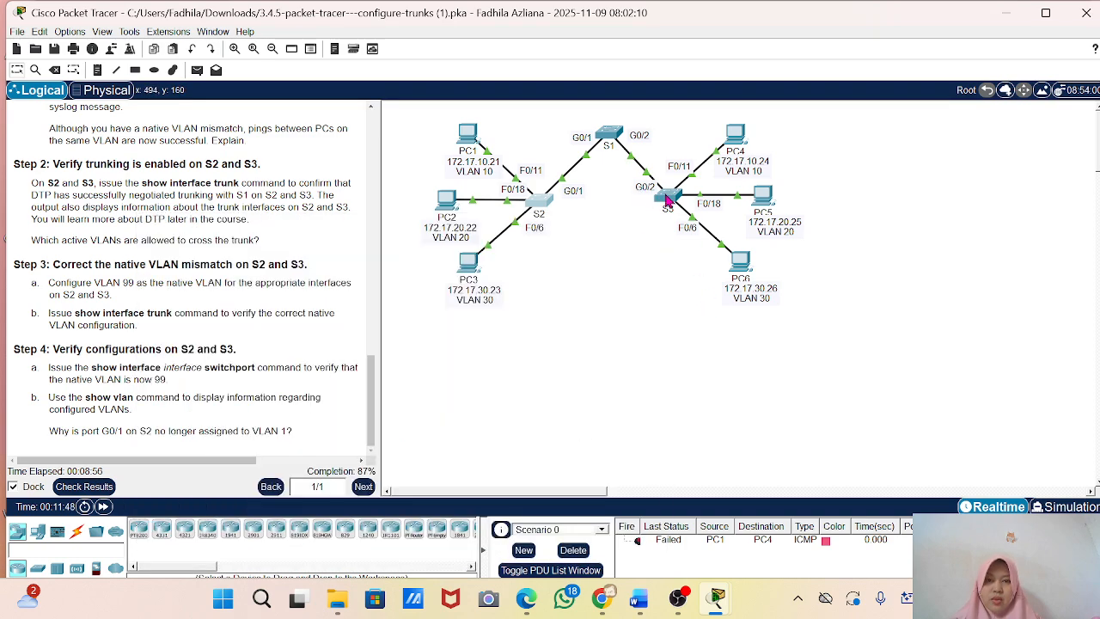
# Open switch S3's command line, enter global configuration mode and select interface g0/2 for configuration.
pyautogui.doubleClick(668, 199)
pyautogui.click(684, 404)
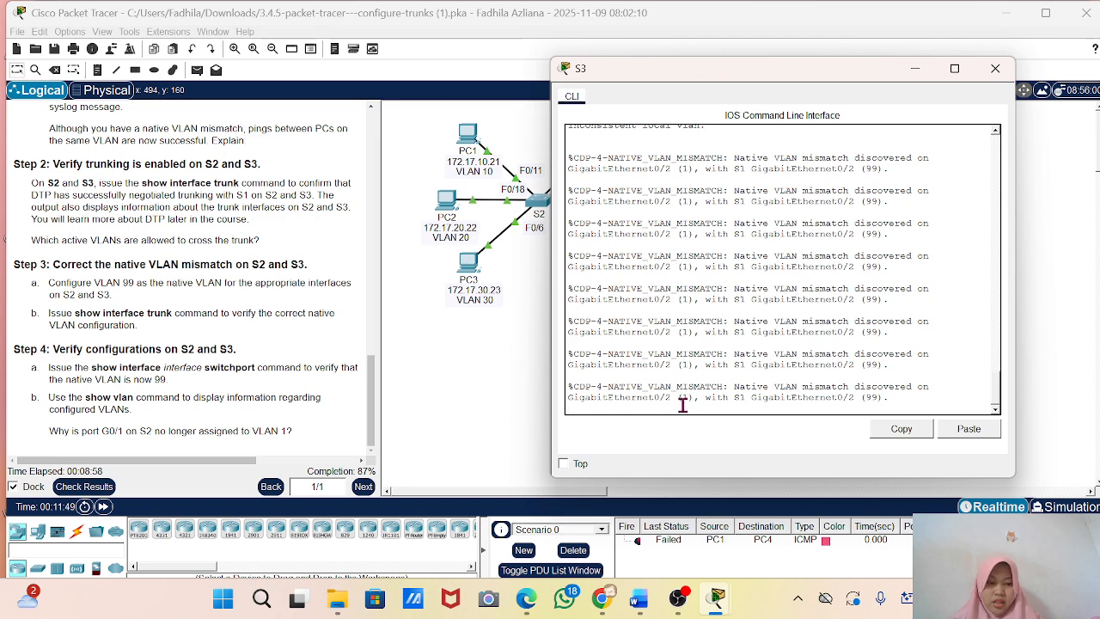
pyautogui.press('Return')
pyautogui.press('Return')
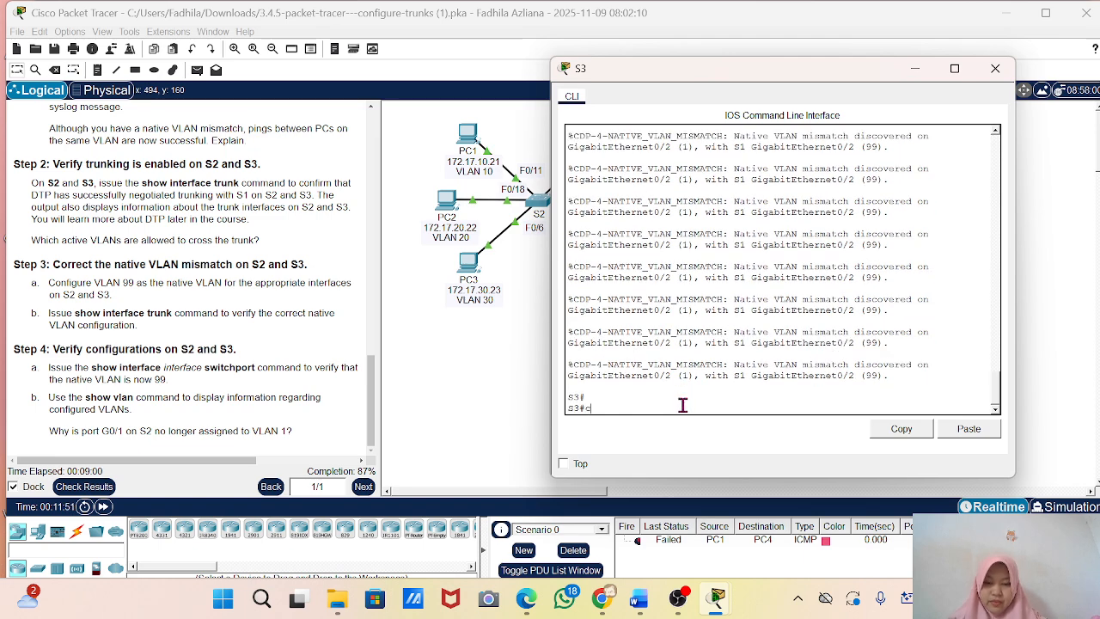
pyautogui.write('conf t')
pyautogui.press('Return')
pyautogui.write('i')
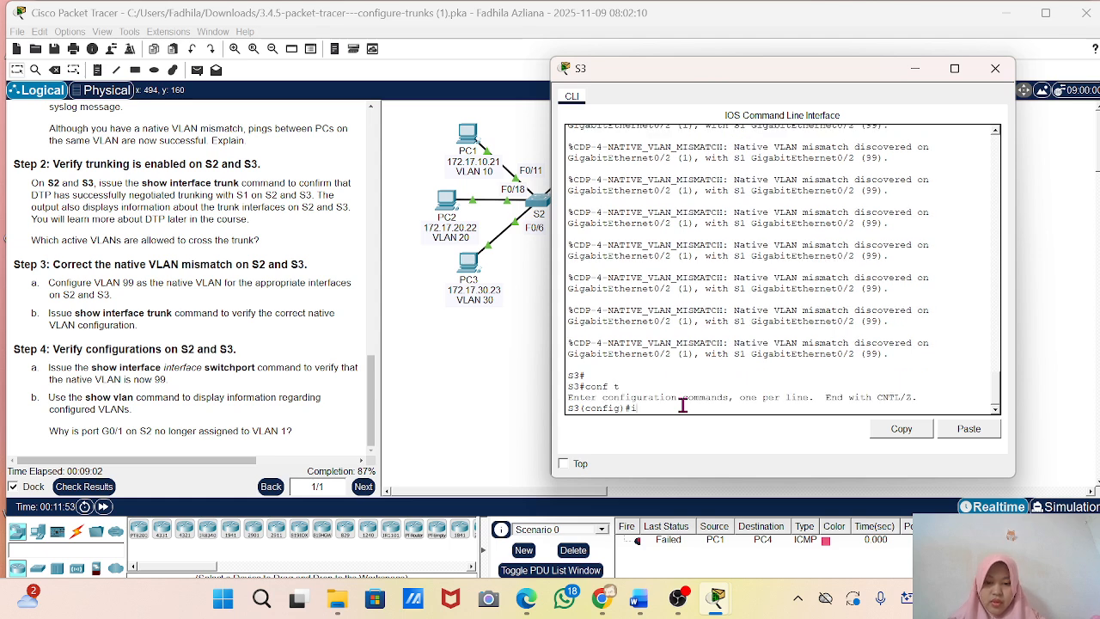
pyautogui.write('nt g0/2')
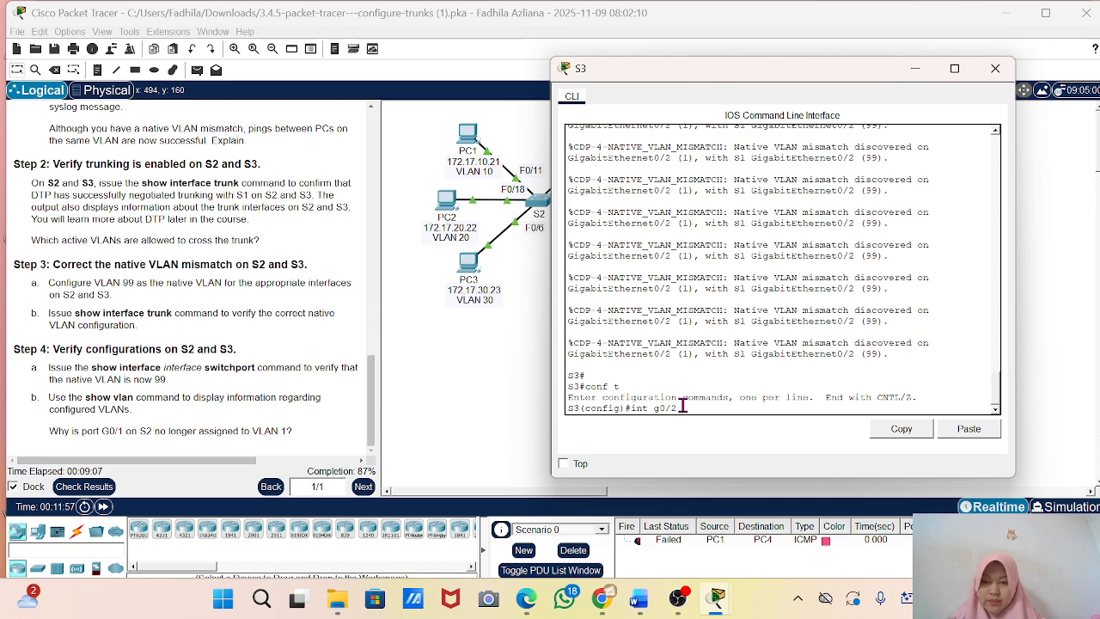
pyautogui.press('Return')
# Set S3's g0/2 interface to trunk mode with switchport mode trunk.
pyautogui.write('sw')
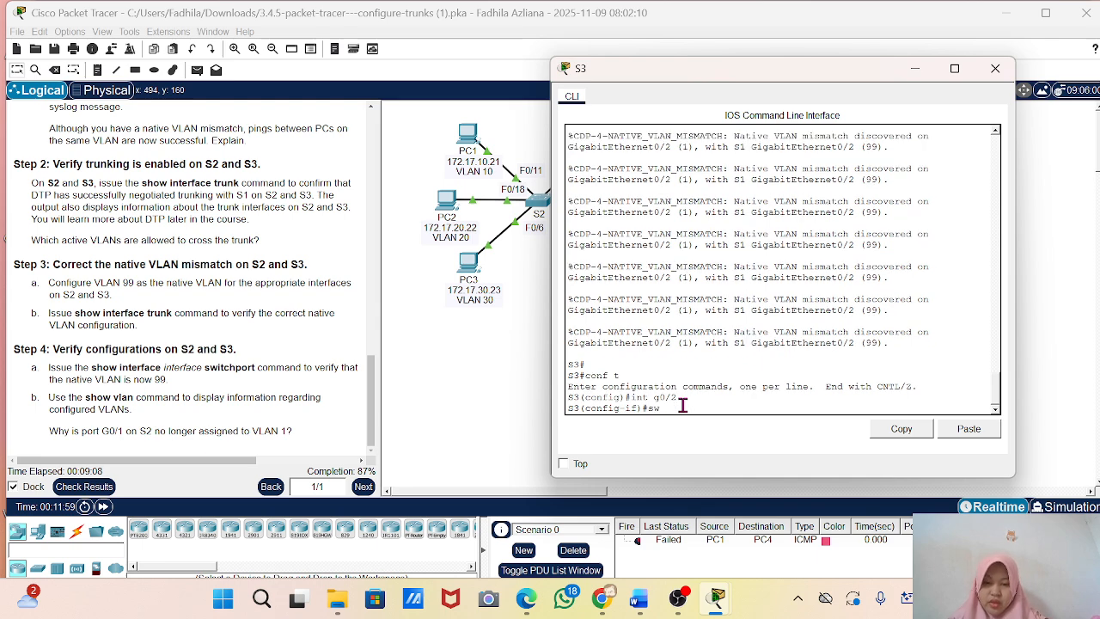
pyautogui.write('t')
pyautogui.press('Tab')
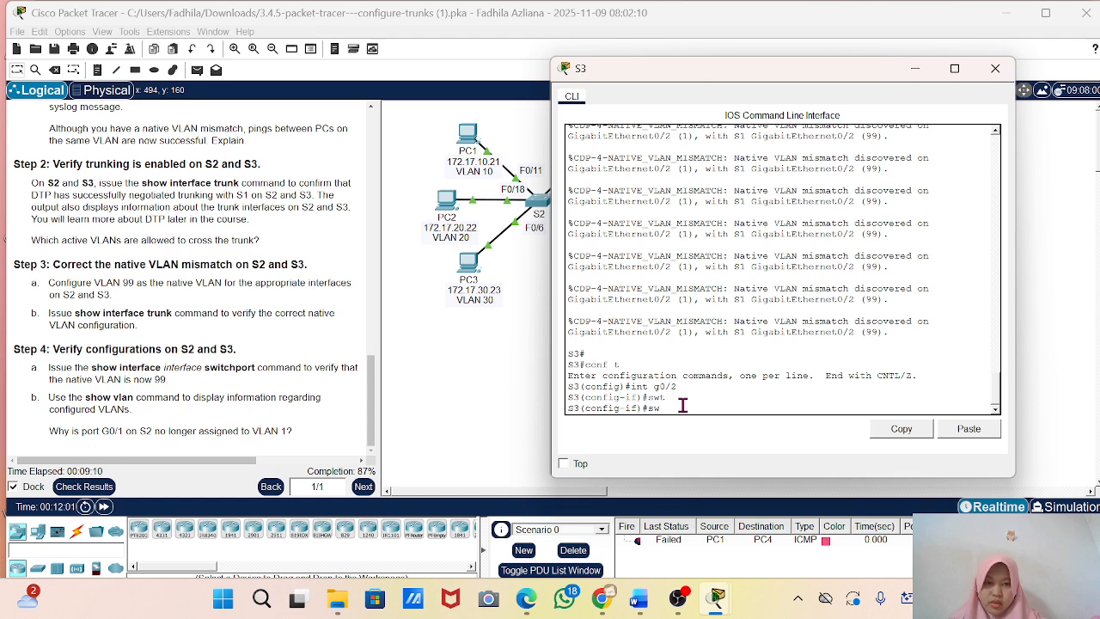
pyautogui.write('i')
pyautogui.press('Tab')
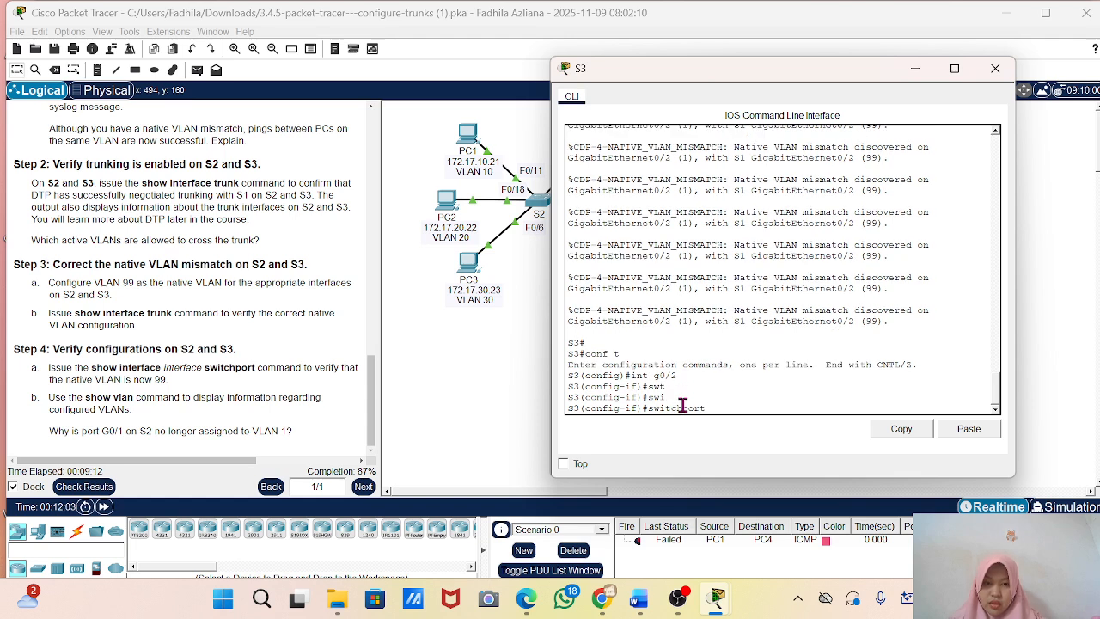
pyautogui.write('mode')
pyautogui.press('Tab')
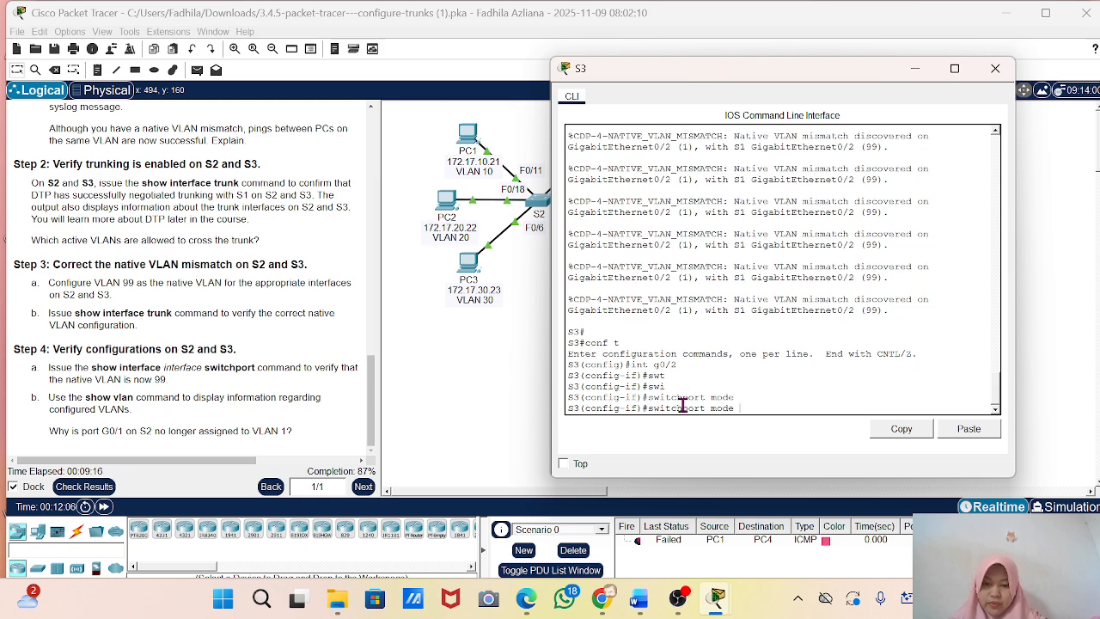
pyautogui.write('tr')
pyautogui.press('Tab')
pyautogui.press('Return')
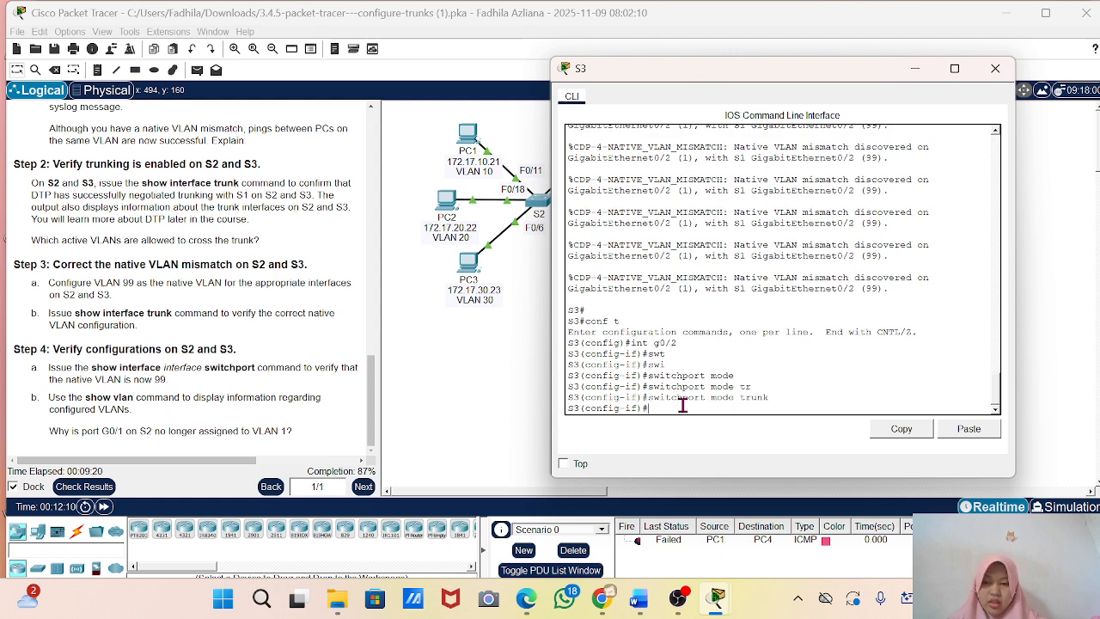
# Assign VLAN 99 as the native VLAN on S3's g0/2 trunk and minimize the S3 window.
pyautogui.write('sw')
pyautogui.press('Tab')
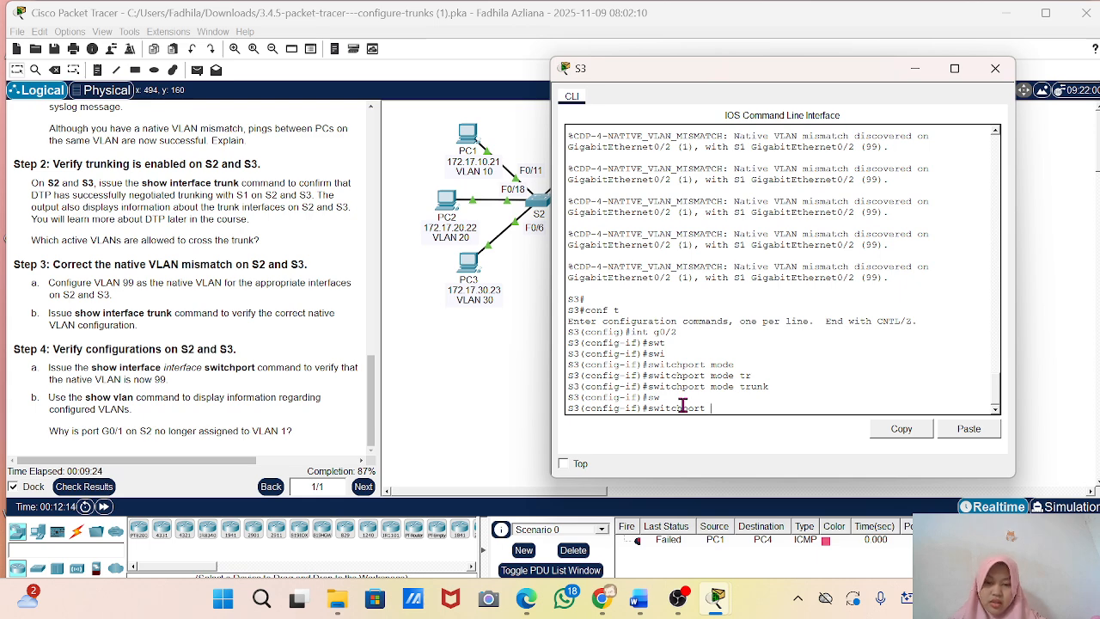
pyautogui.write('tr')
pyautogui.press('Tab')
pyautogui.write('n')
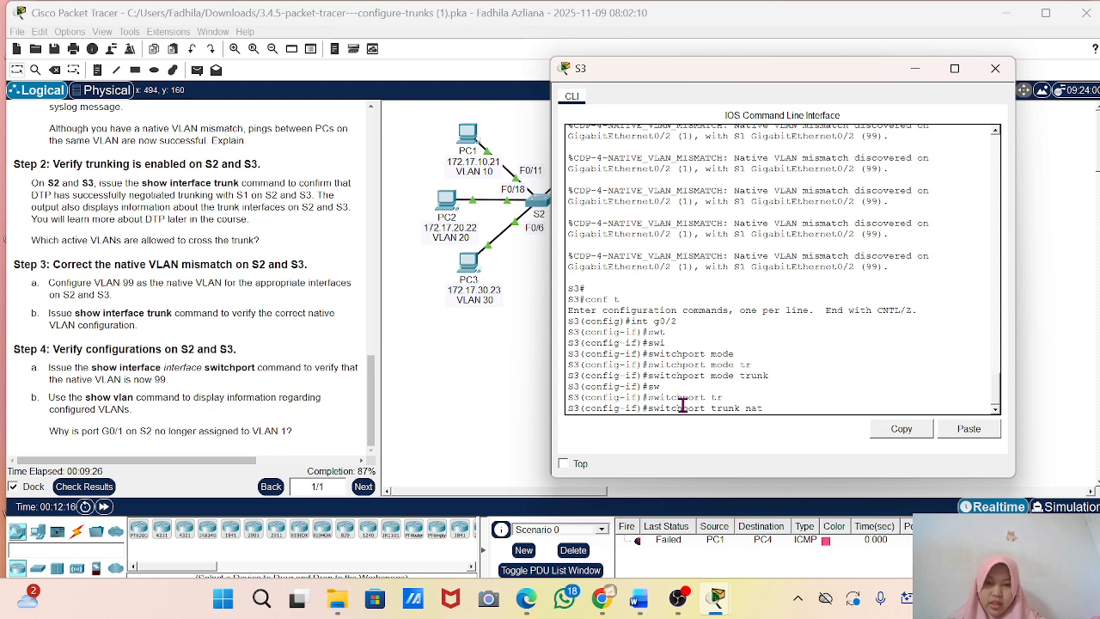
pyautogui.write('at')
pyautogui.press('Tab')
pyautogui.write('vl')
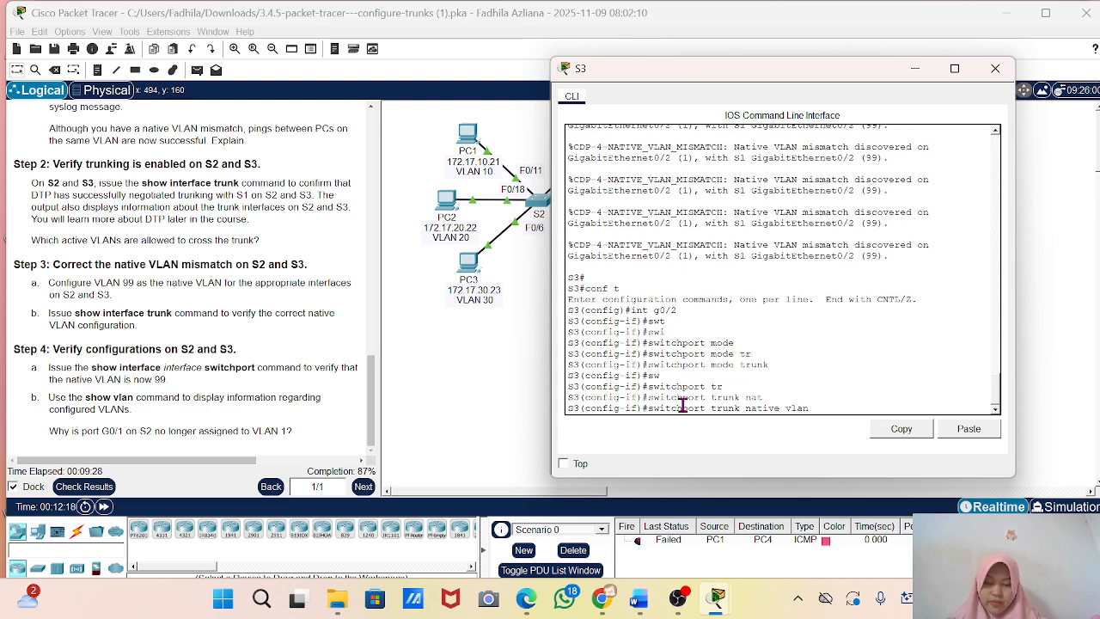
pyautogui.press('Return')
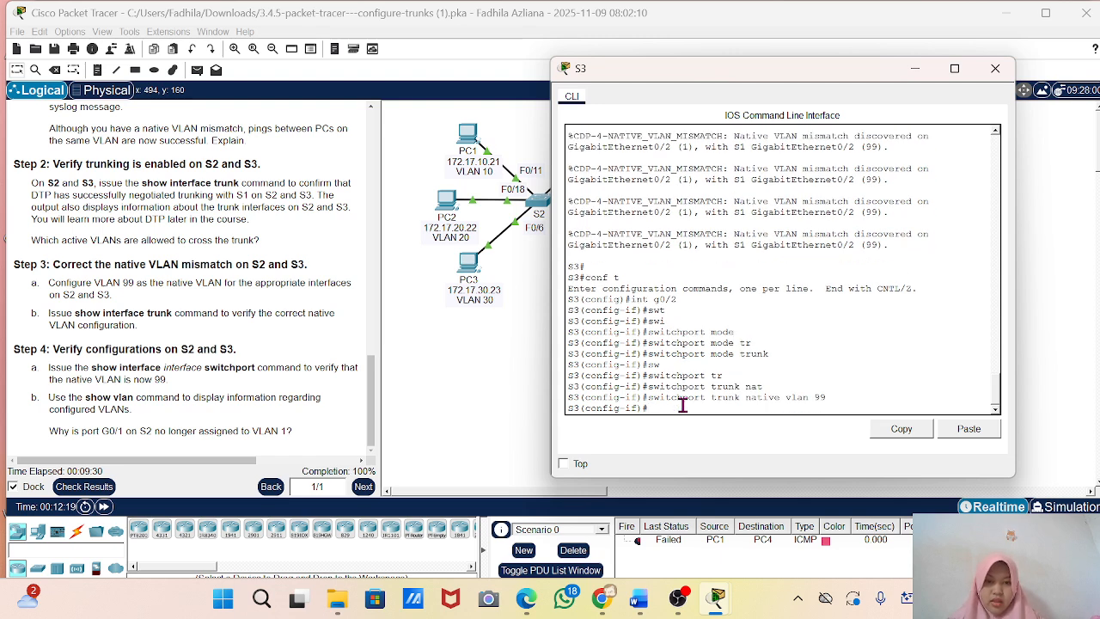
pyautogui.click(915, 68)
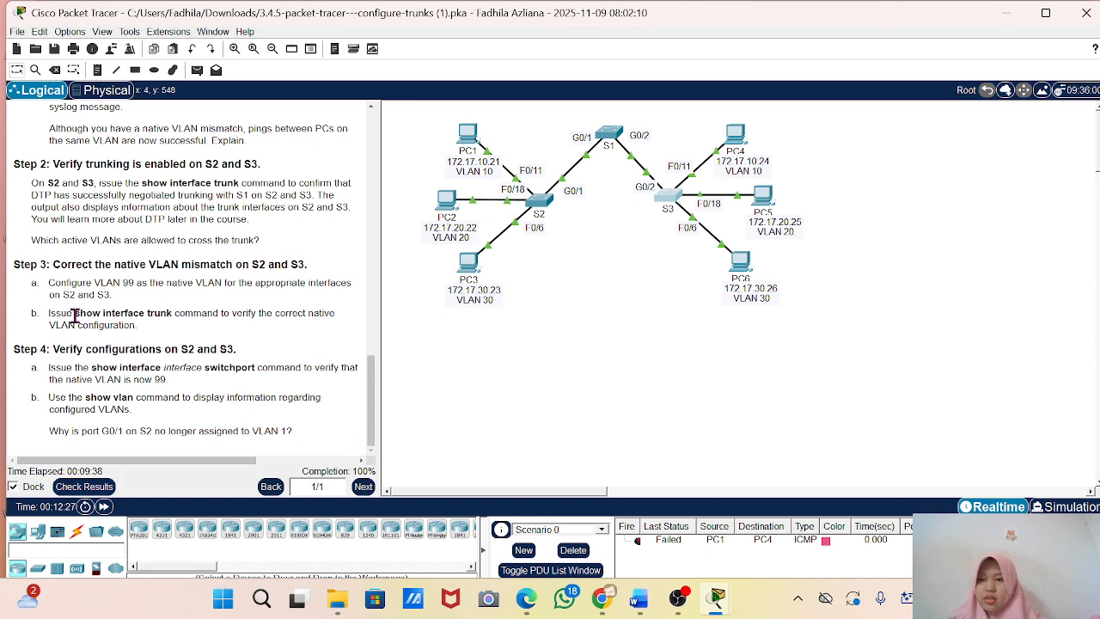
# Reopen switch S3's command line and bring back its interface configuration prompt.
pyautogui.click(670, 206)
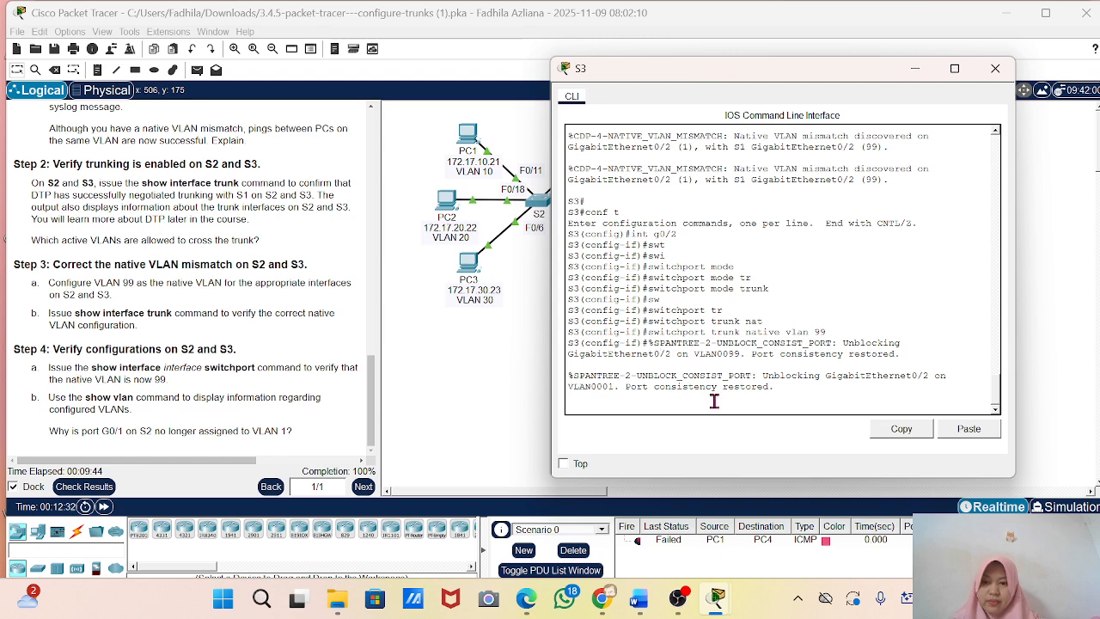
pyautogui.press('Return')
pyautogui.press('Return')
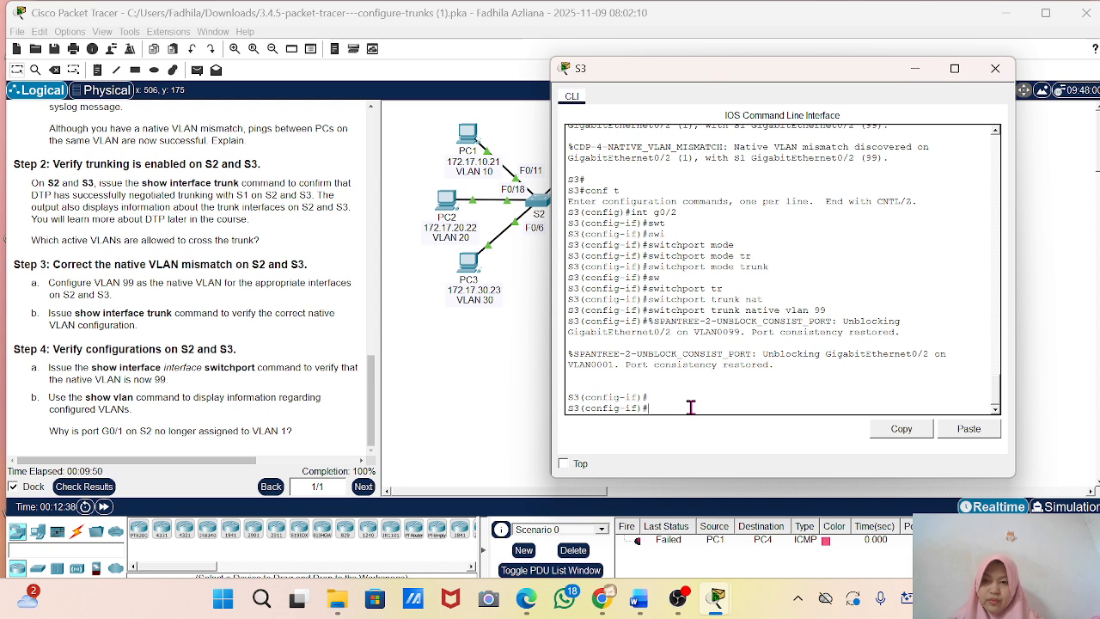
# Try to run show int trunk from S3's interface configuration mode.
pyautogui.write('show')
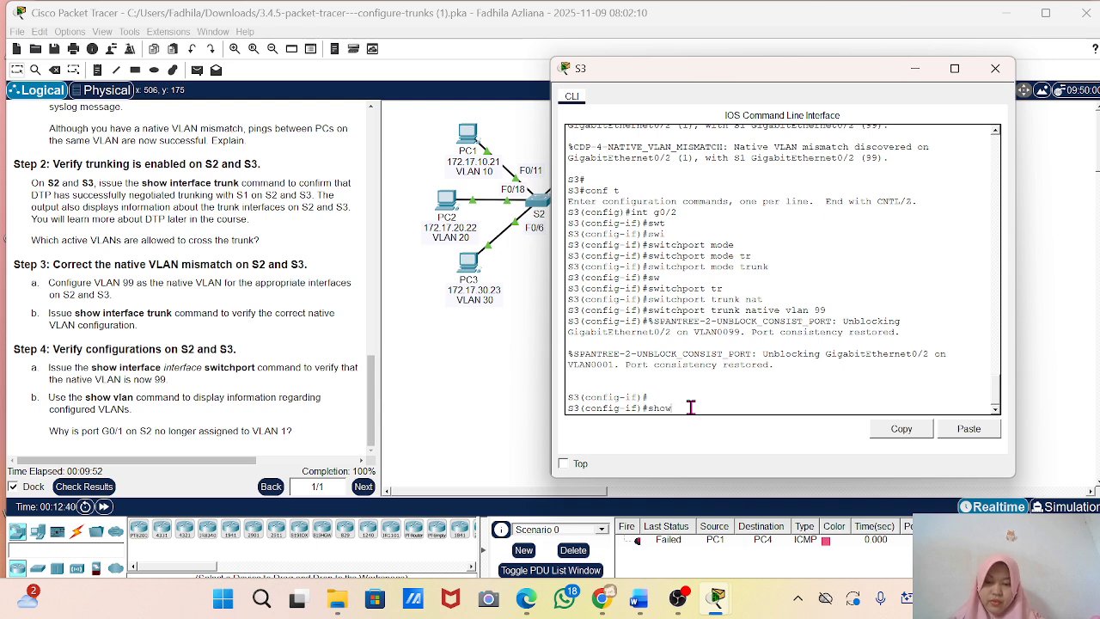
pyautogui.write(' int tr')
pyautogui.press('Return')
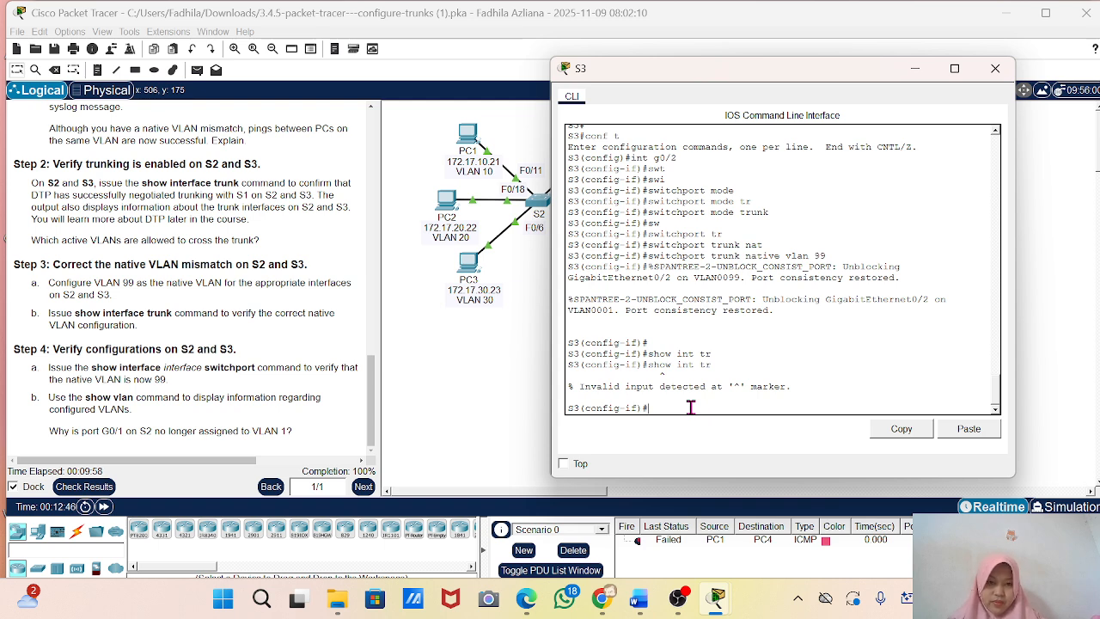
pyautogui.press('Up')
pyautogui.press('Return')
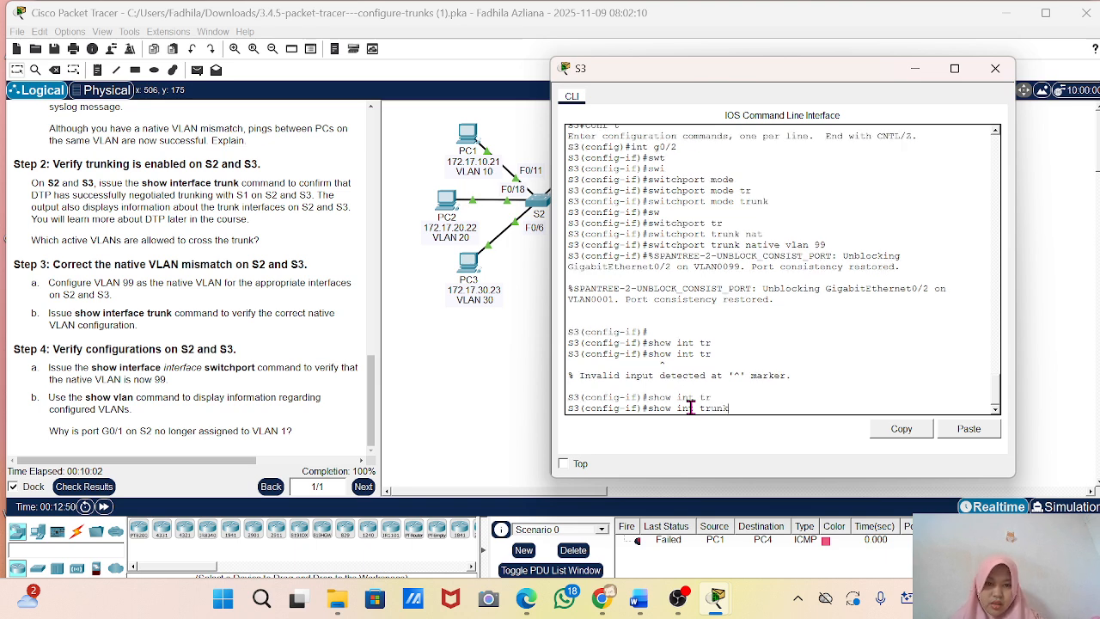
pyautogui.press('Return')
# Leave interface configuration mode on S3 with the end command and return to the privileged EXEC prompt.
pyautogui.write('end')
pyautogui.press('Return')
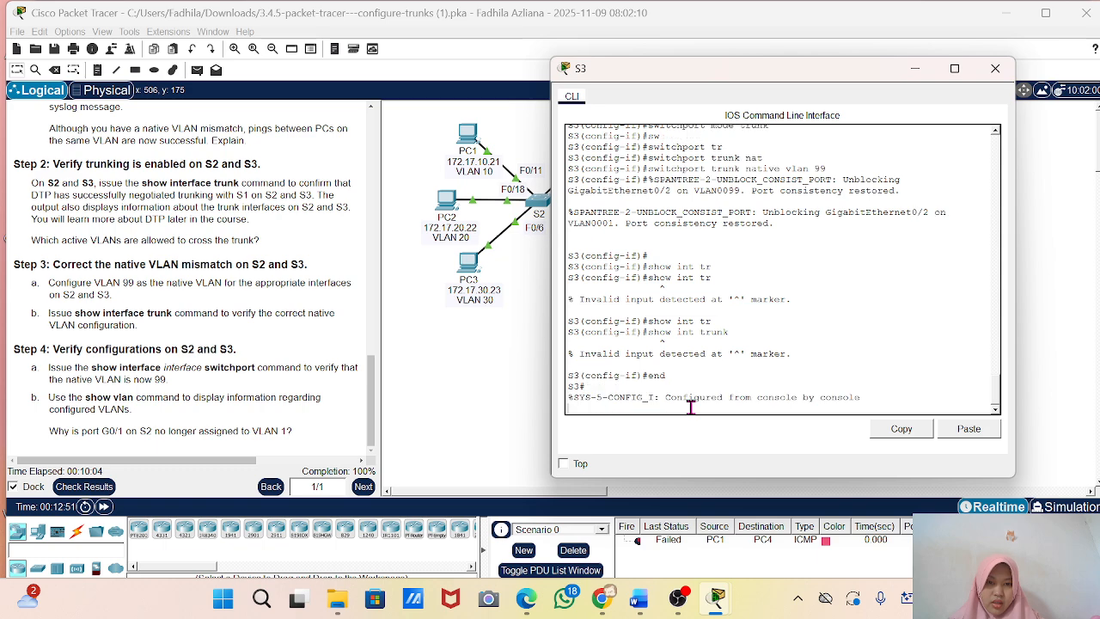
pyautogui.write('conf t')
pyautogui.press('Return')
pyautogui.press('Return')
pyautogui.press('Return')
# Display S3's trunk status with show int trunk, check the native and active VLANs, and minimize the S3 window.
pyautogui.write('sh')
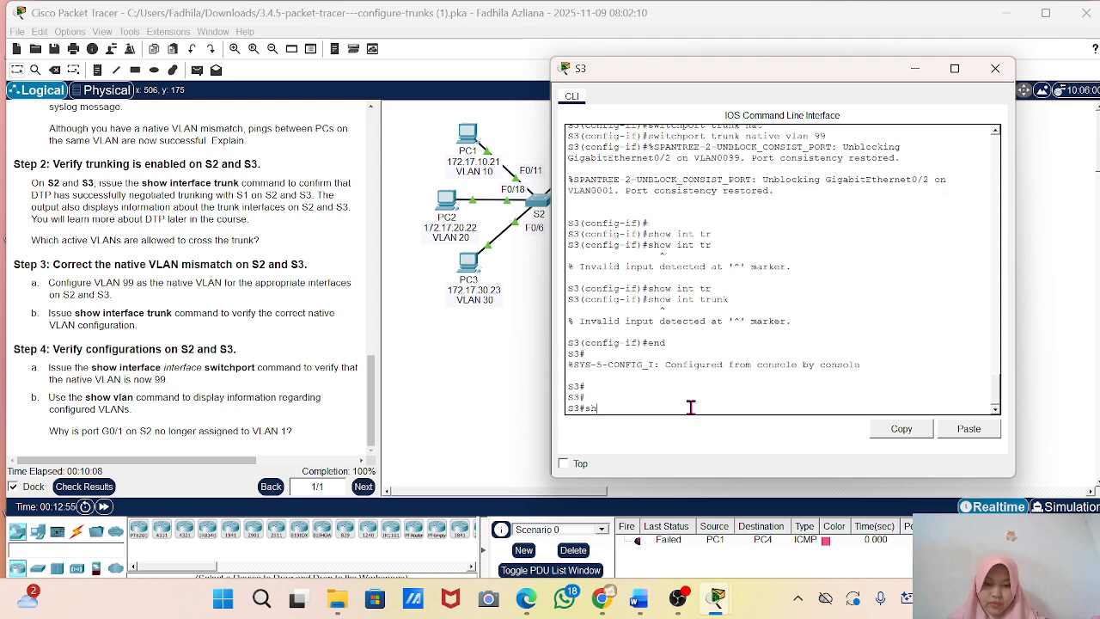
pyautogui.write('ow int t')
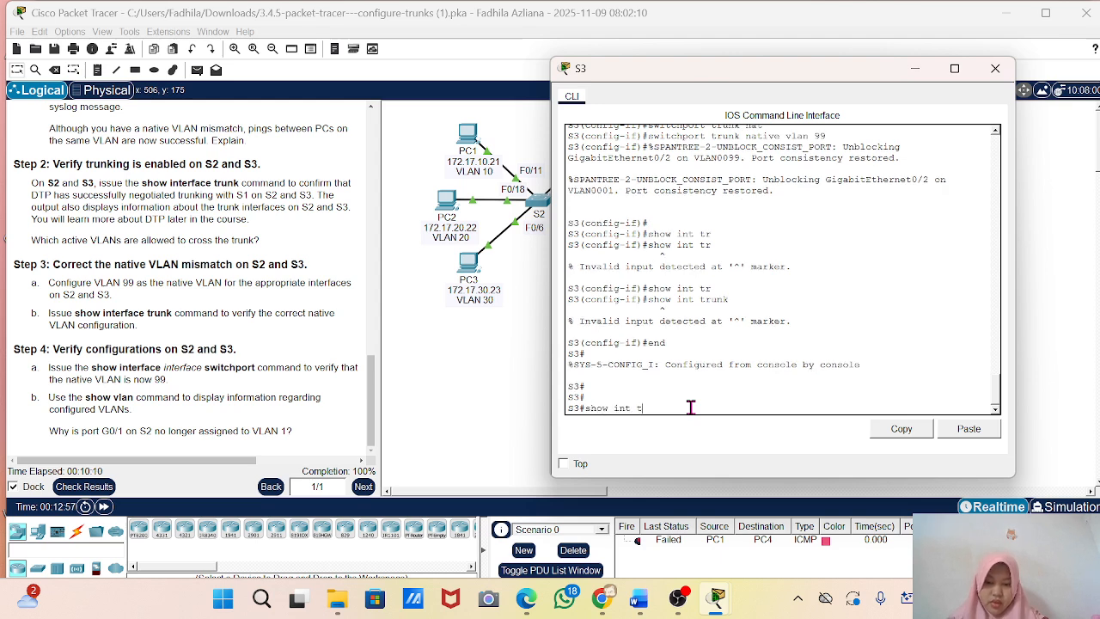
pyautogui.press('Tab')
pyautogui.press('Return')
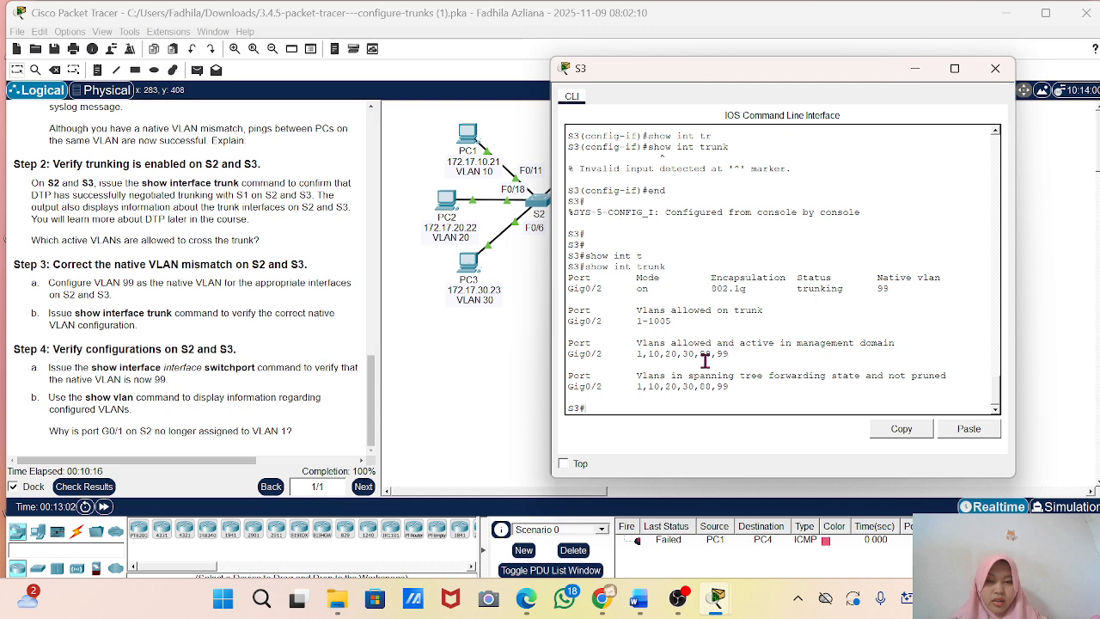
pyautogui.moveTo(729, 354); pyautogui.dragTo(647, 354)
pyautogui.click(646, 354)
pyautogui.click(914, 68)
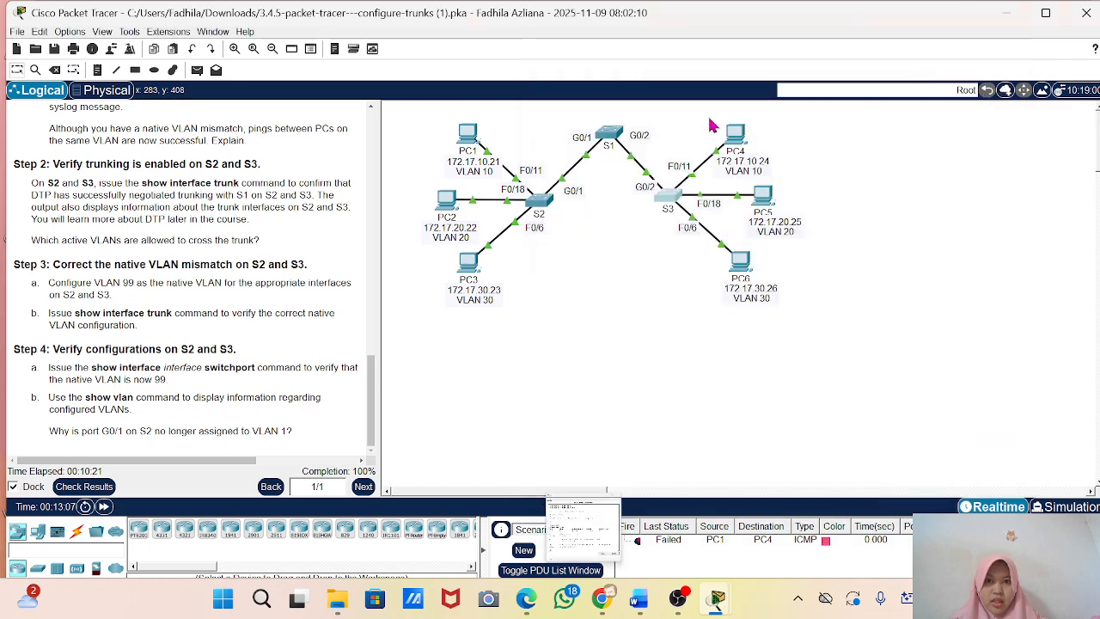
# Open switch S2's command line, review its earlier trunk configuration and return to privileged EXEC mode with end.
pyautogui.click(540, 206)
pyautogui.scroll(1, 675, 361)
pyautogui.scroll(4, 674, 361)
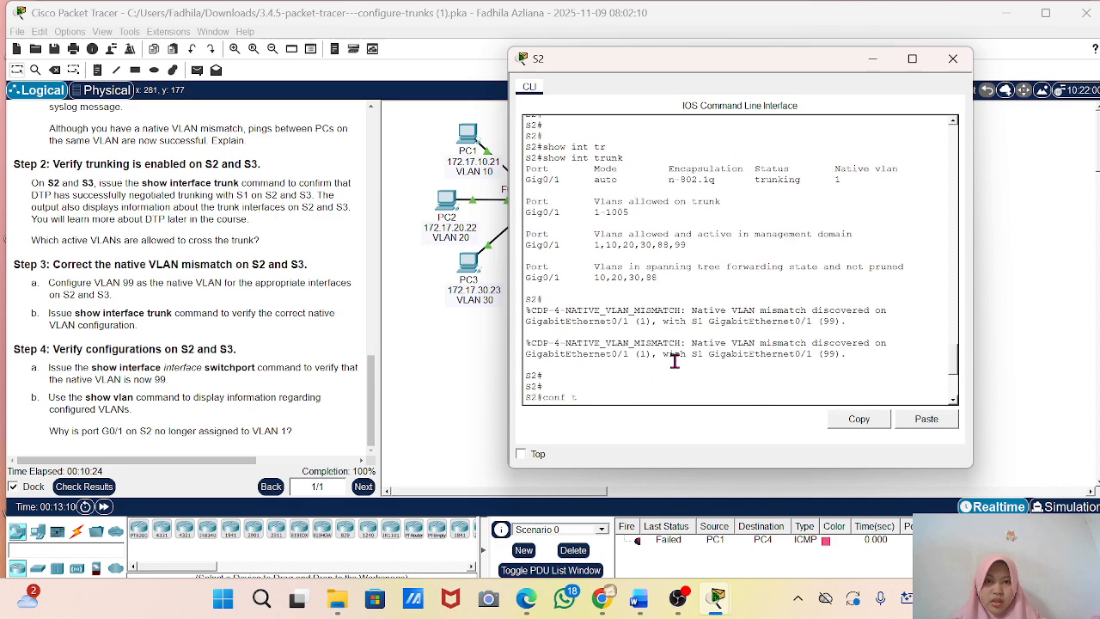
pyautogui.scroll(-4, 675, 361)
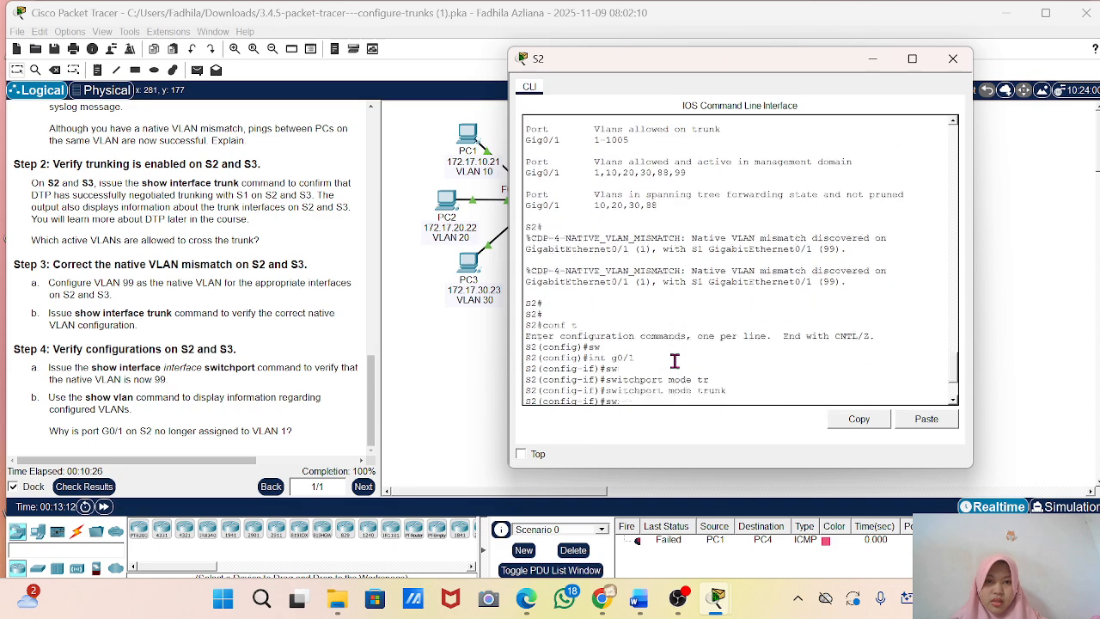
pyautogui.scroll(-1, 675, 361)
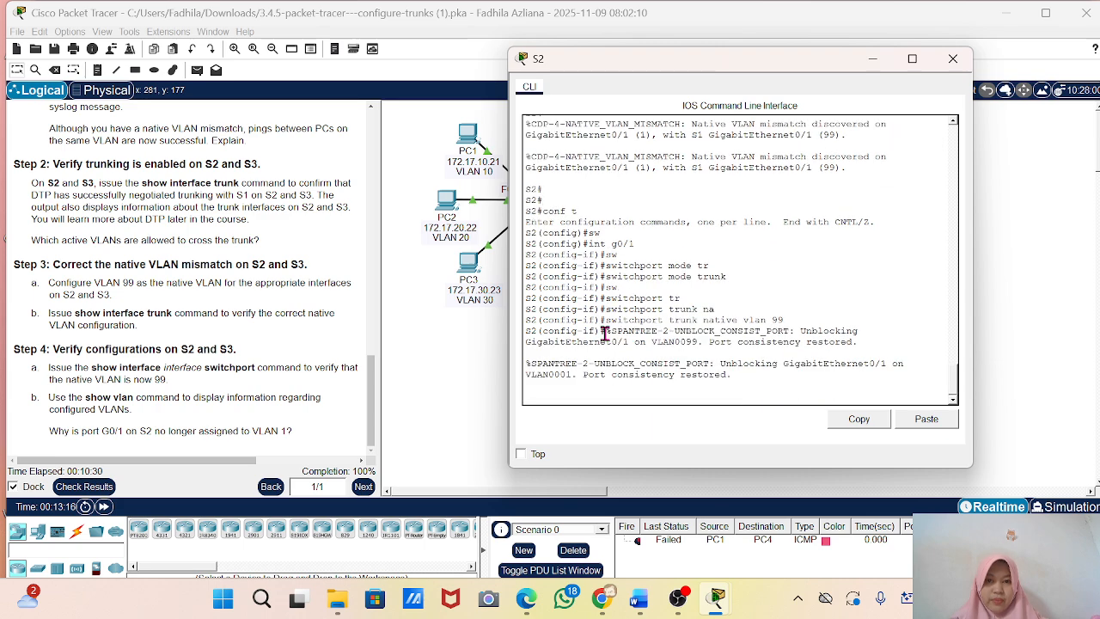
pyautogui.press('Return')
pyautogui.press('Return')
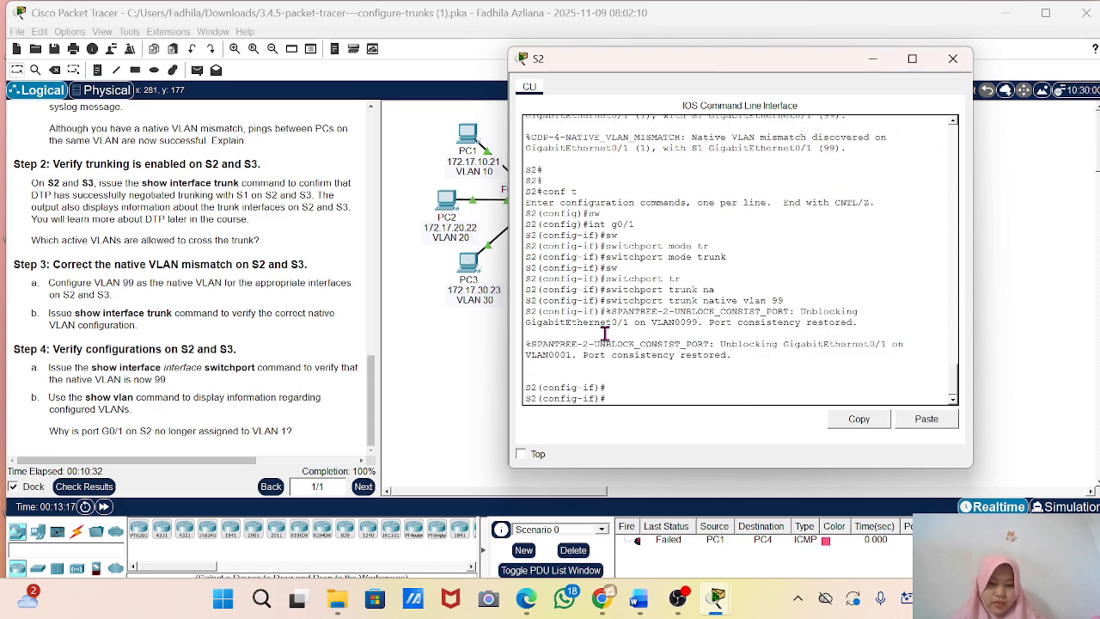
pyautogui.write('snd')
pyautogui.press('Return')
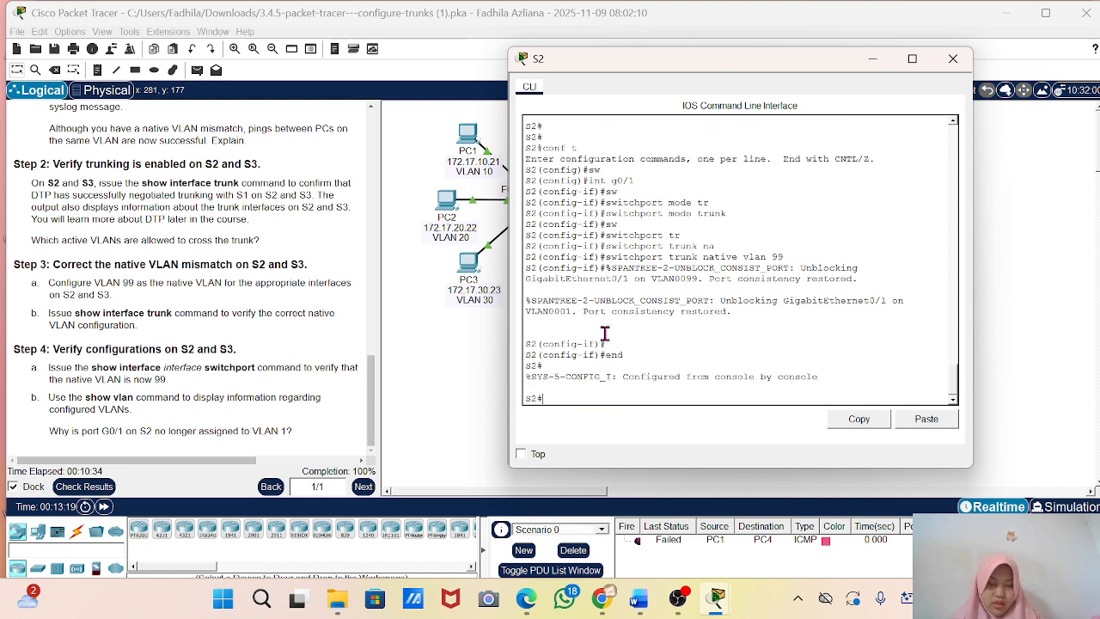
# Display S2's trunk status with show int trunk and check the VLANs in spanning tree forwarding state.
pyautogui.write('show int trunk')
pyautogui.press('Return')
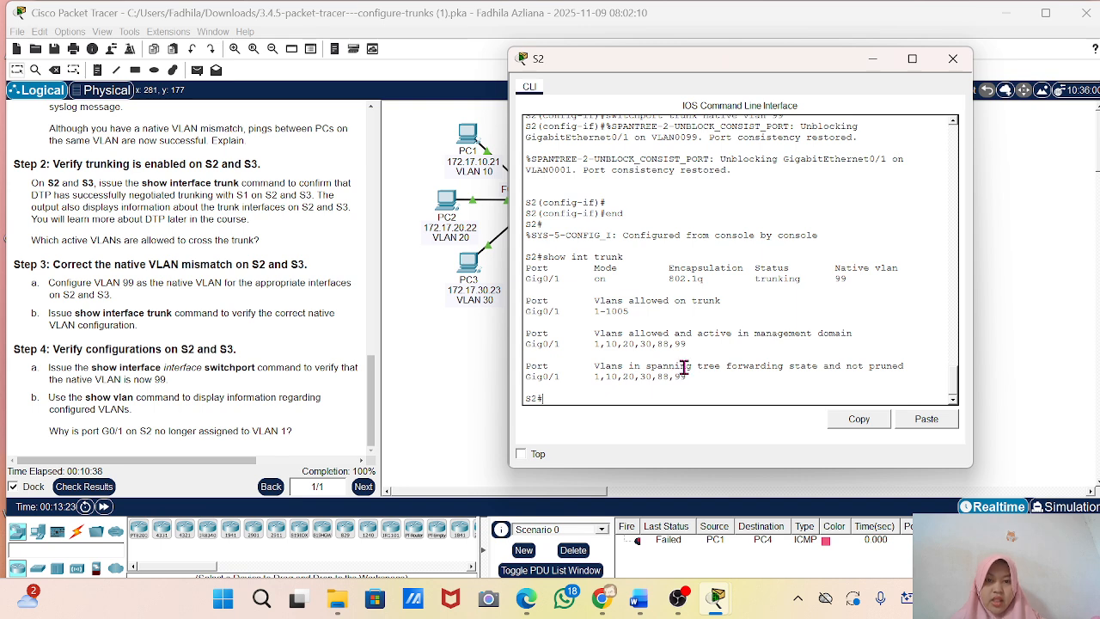
pyautogui.moveTo(693, 376); pyautogui.dragTo(642, 383)
pyautogui.click(737, 368)
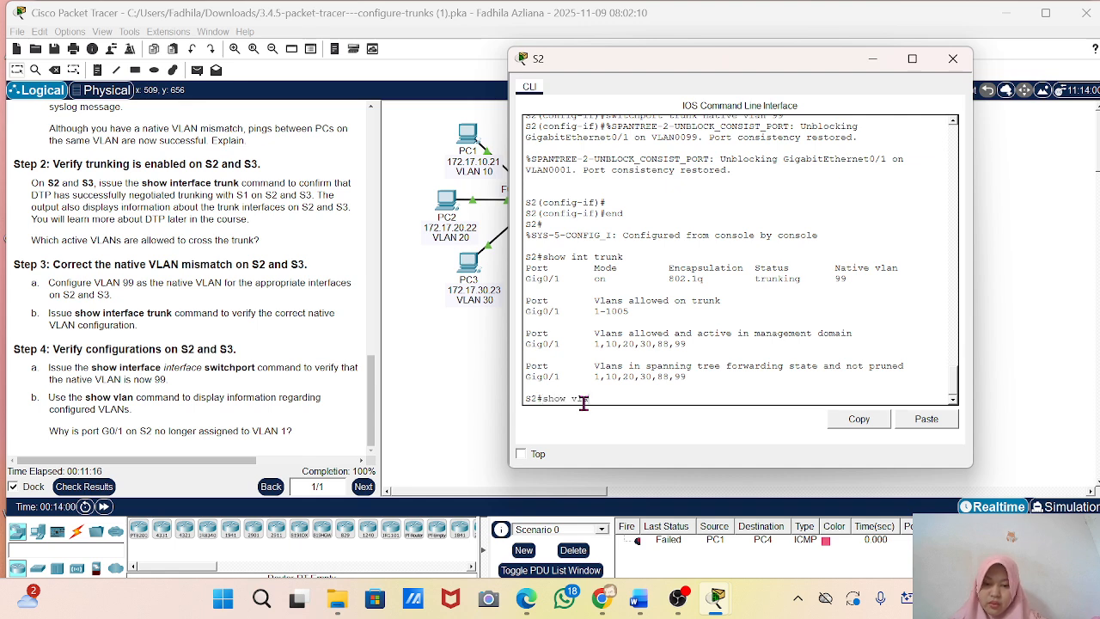
# Run show vlan on S2 and review the configured VLANs from default through Native.
pyautogui.press('Return')
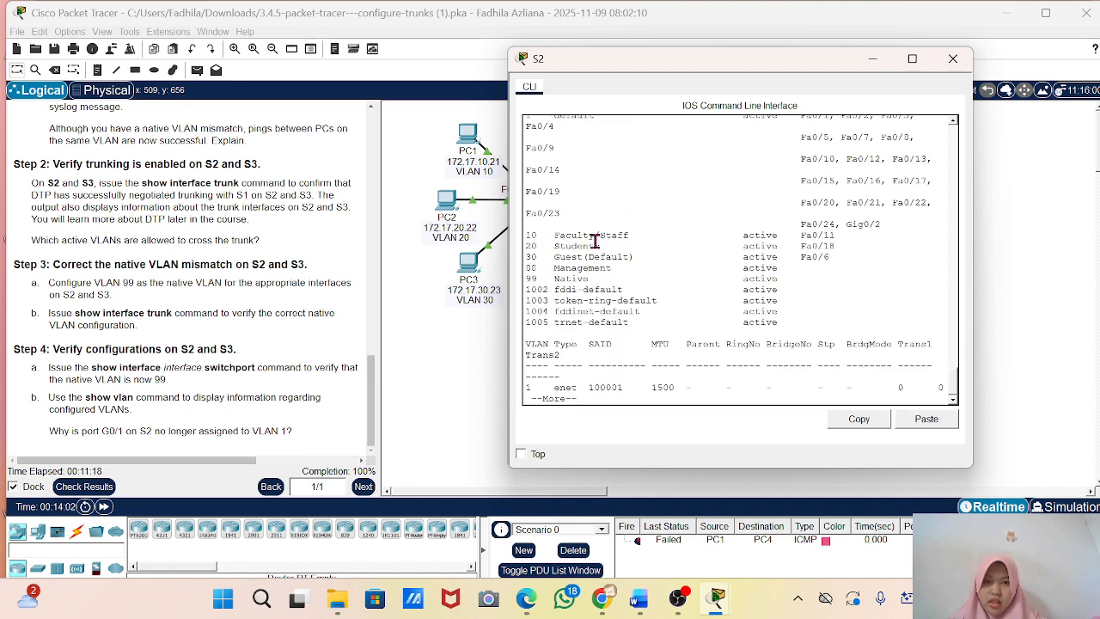
pyautogui.scroll(4, 824, 262)
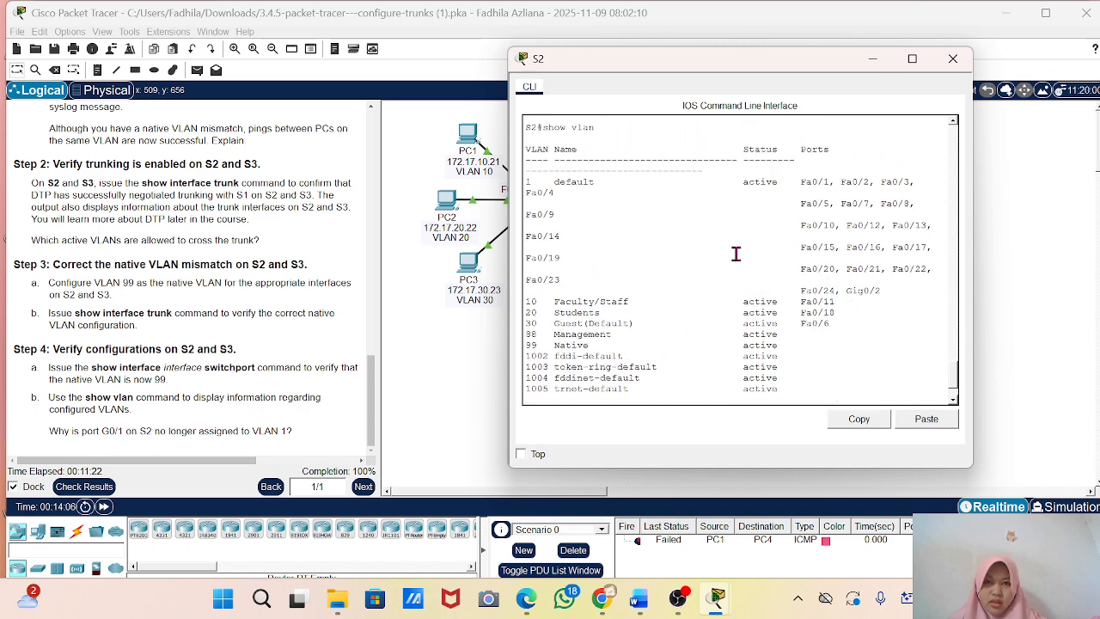
pyautogui.moveTo(525, 182); pyautogui.dragTo(783, 348)
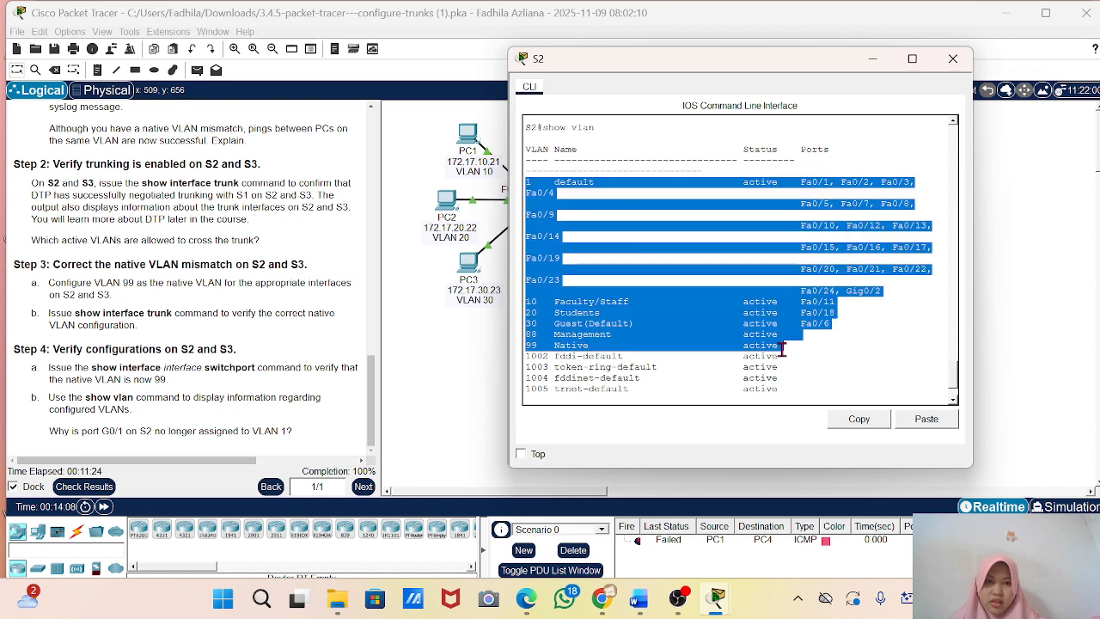
pyautogui.click(783, 349)
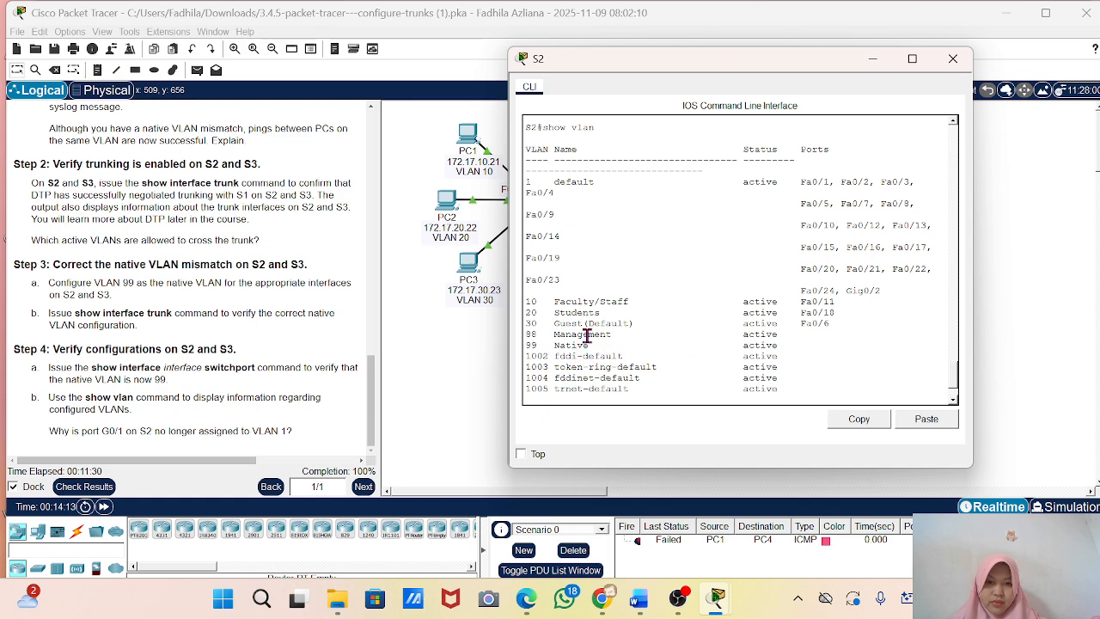
# Compare VLAN 1's gigabit port assignments in S2's earlier and latest show vlan output, and minimize the S2 window.
pyautogui.scroll(2, 587, 335)
pyautogui.scroll(-2, 587, 335)
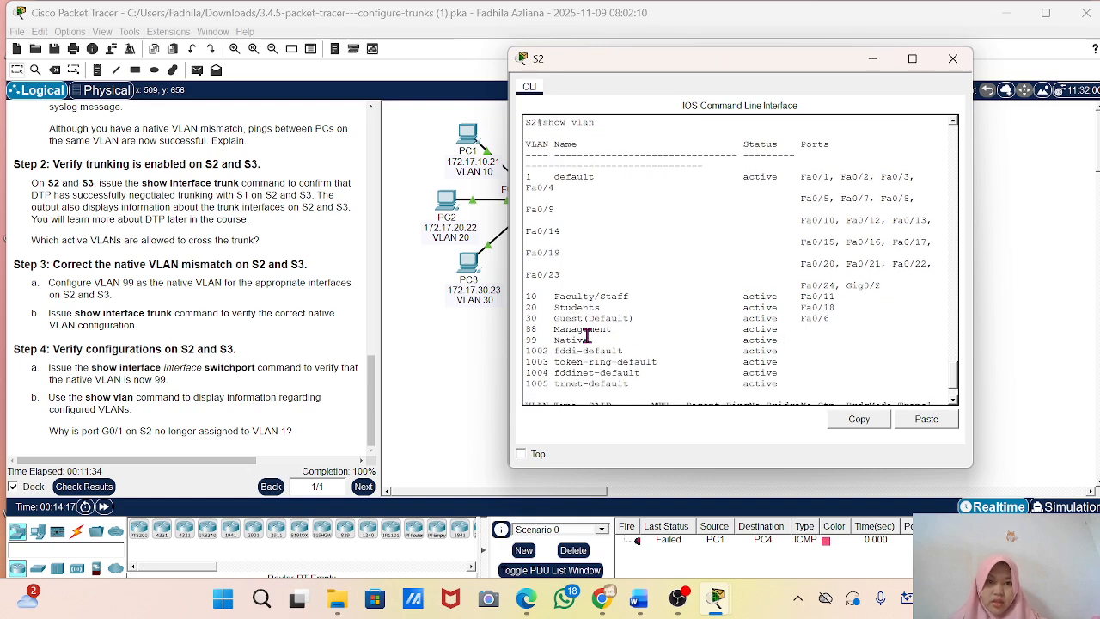
pyautogui.scroll(15, 587, 335)
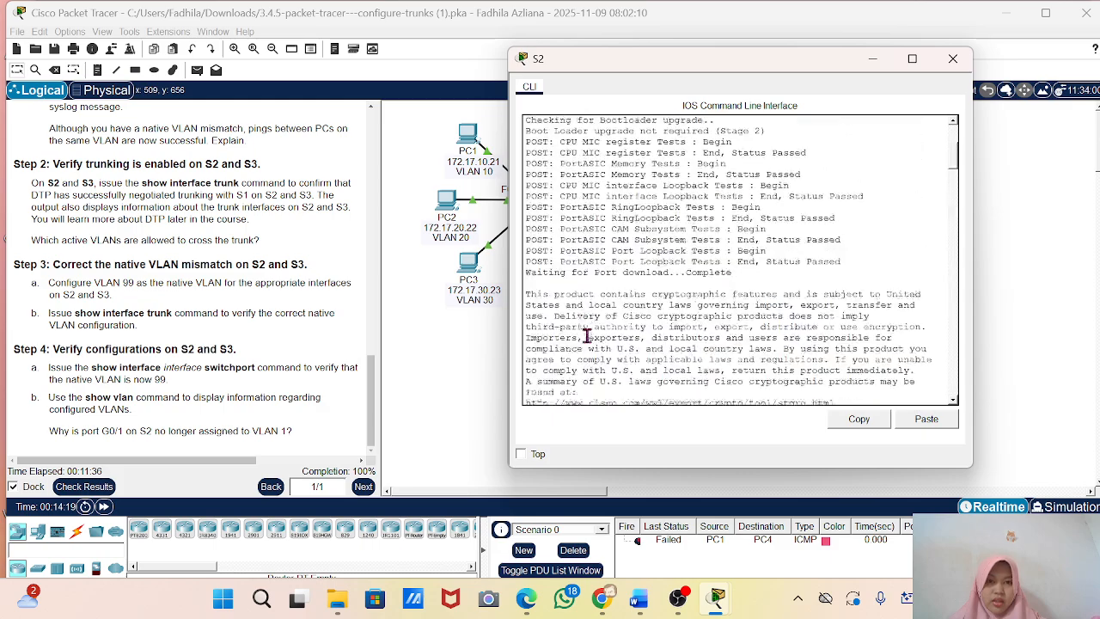
pyautogui.scroll(-15, 587, 335)
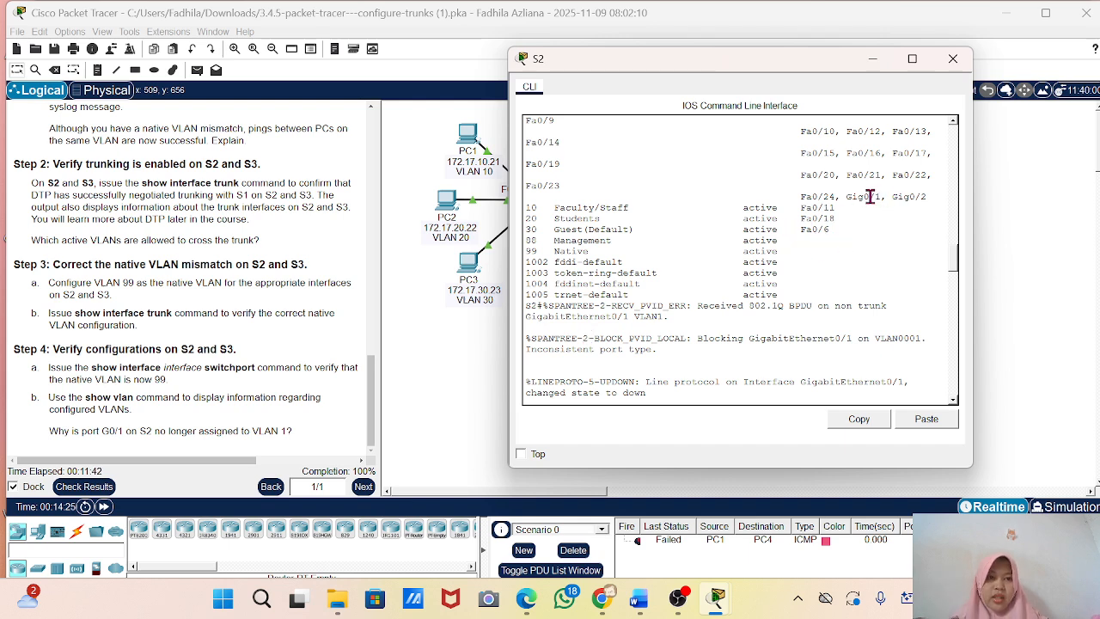
pyautogui.moveTo(843, 197); pyautogui.dragTo(931, 198)
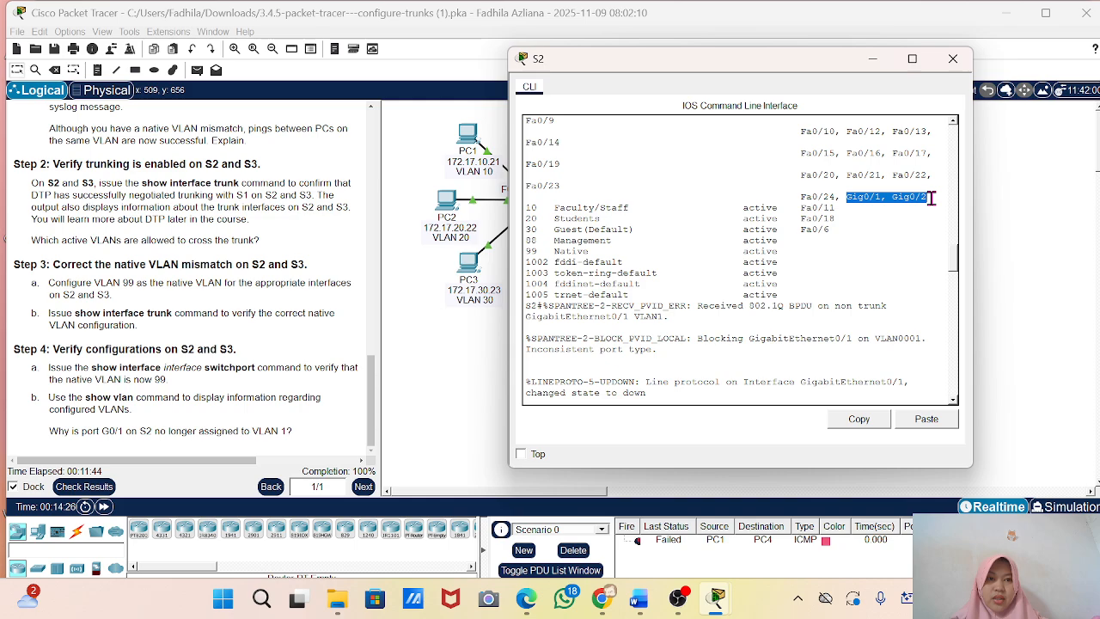
pyautogui.scroll(-10, 816, 277)
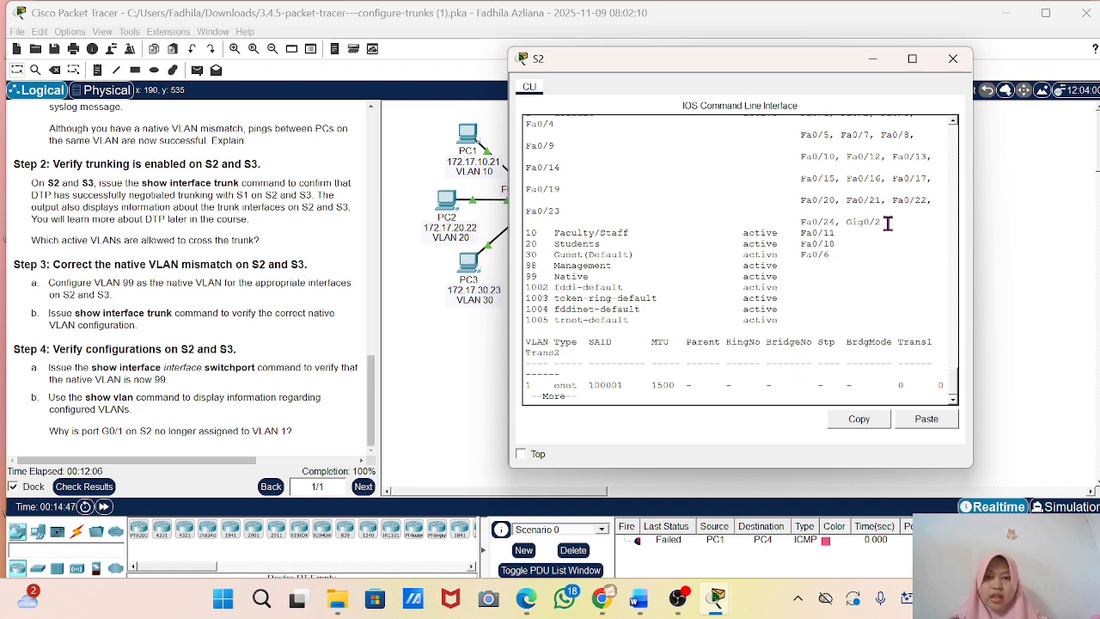
pyautogui.moveTo(885, 222); pyautogui.dragTo(821, 226)
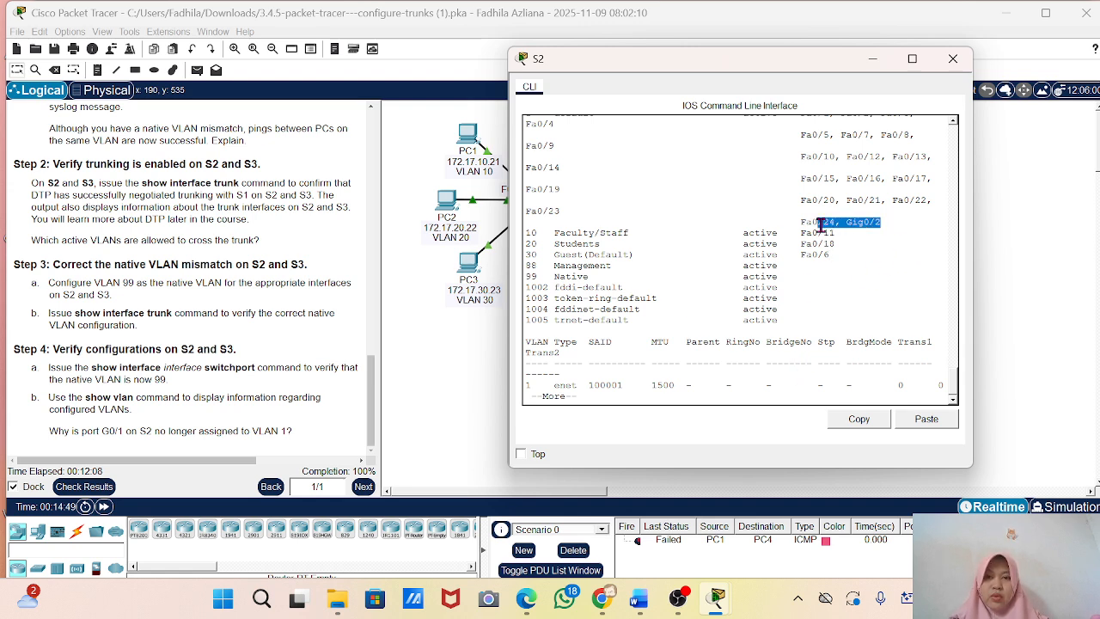
pyautogui.click(821, 225)
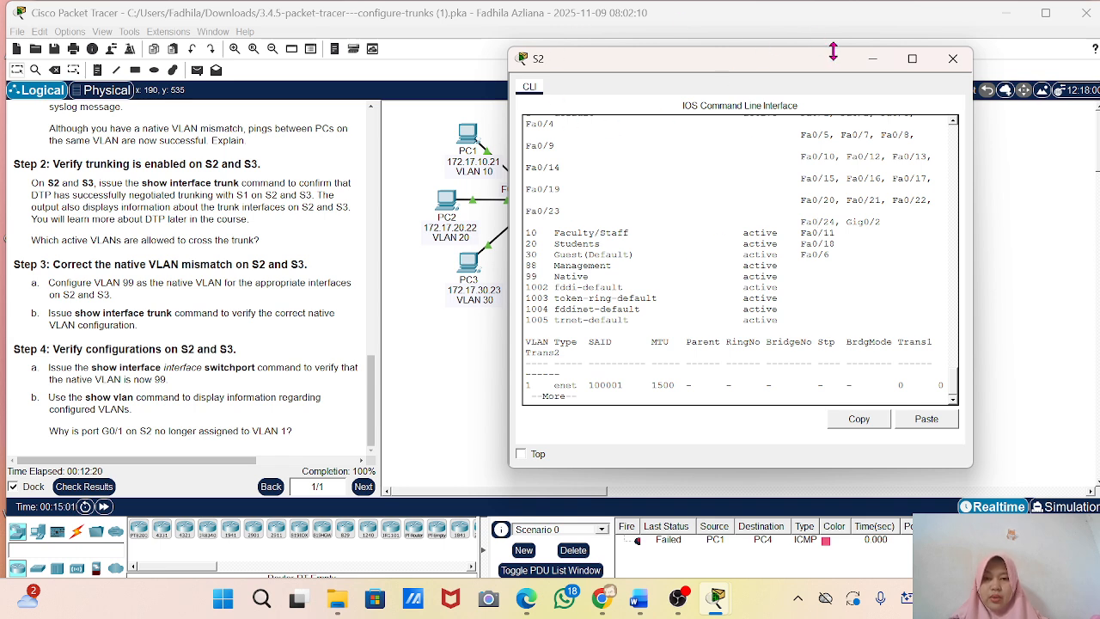
pyautogui.click(874, 64)
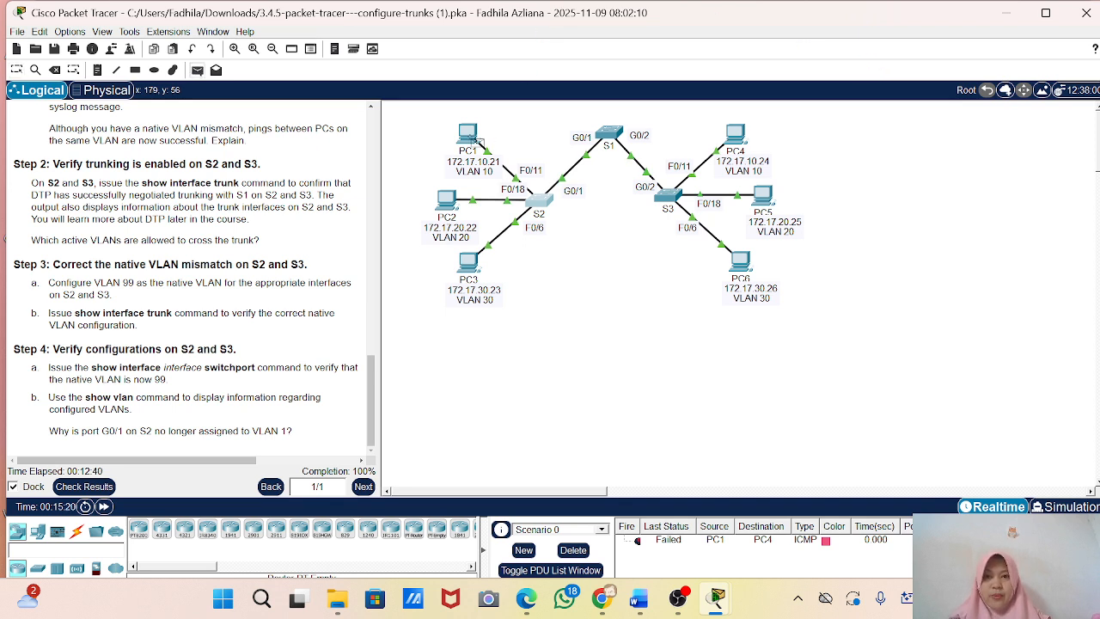
# Send a simple PDU from PC1 to PC4 and check its last status in the PDU list.
pyautogui.click(469, 134)
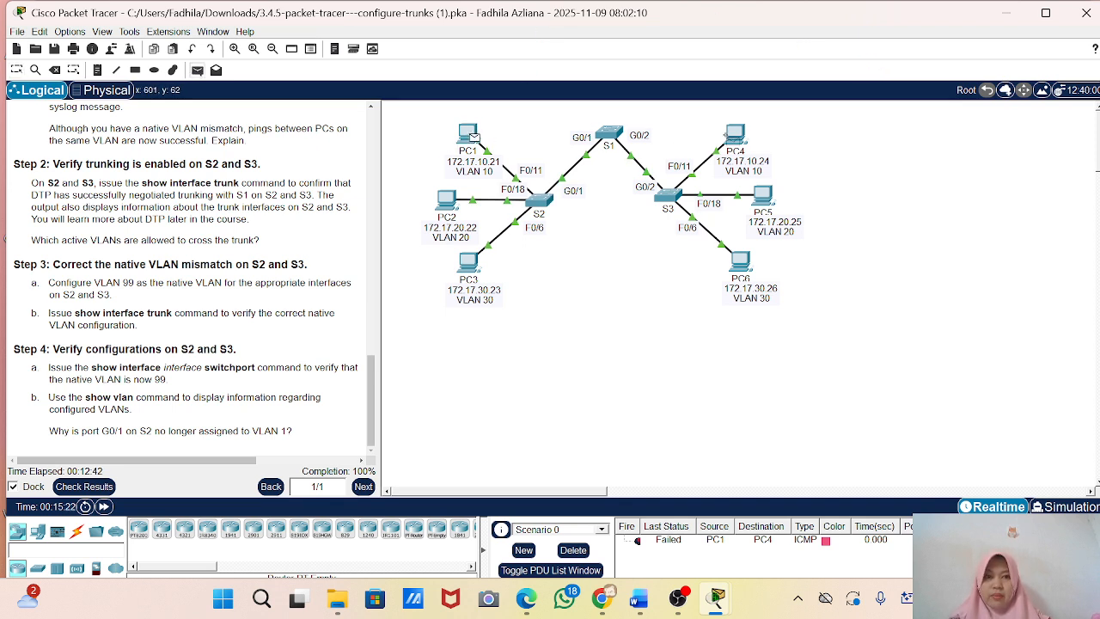
pyautogui.click(735, 135)
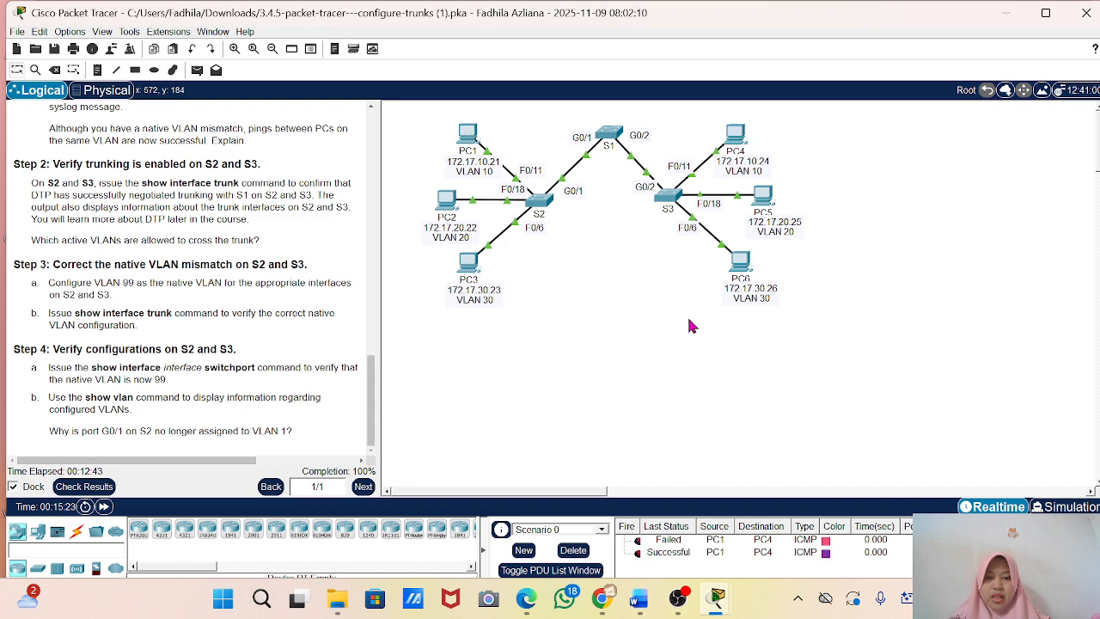
pyautogui.click(675, 553)
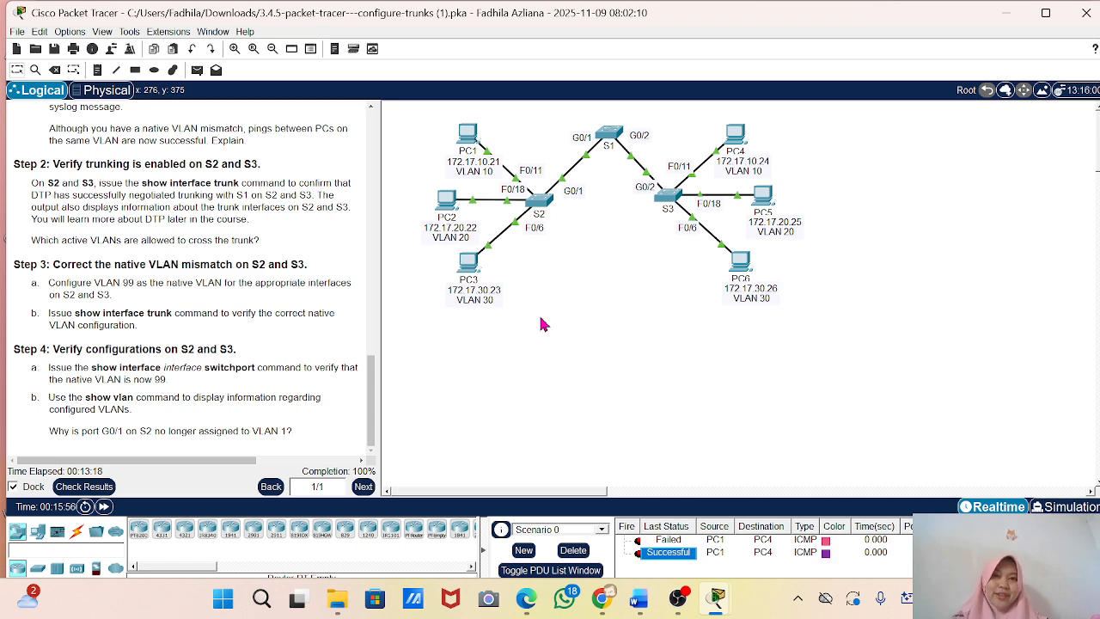
pyautogui.click(678, 600)
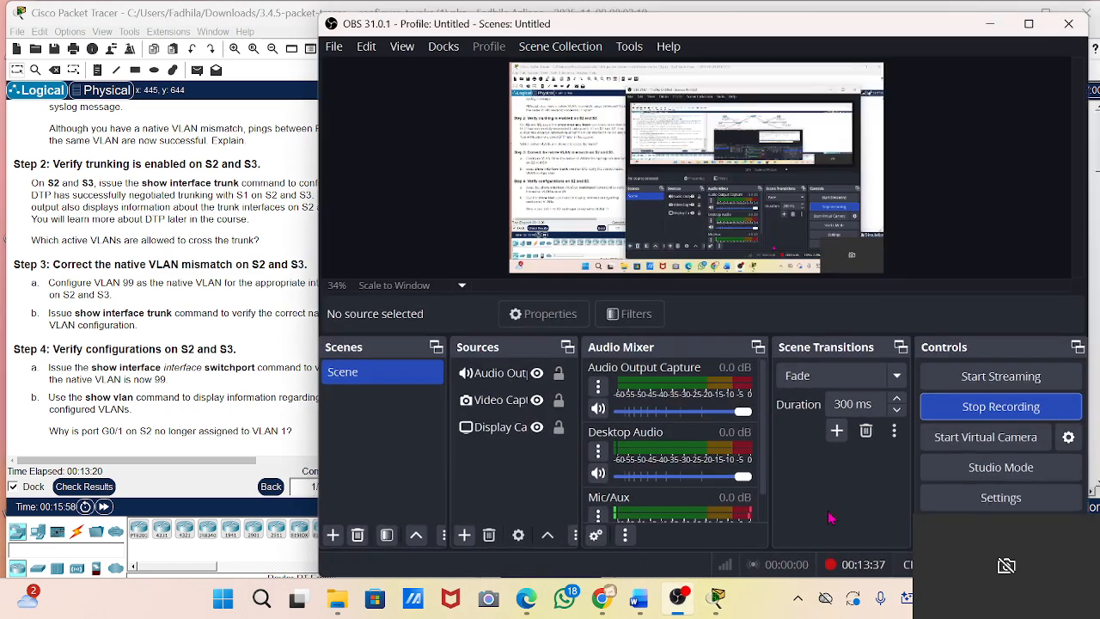